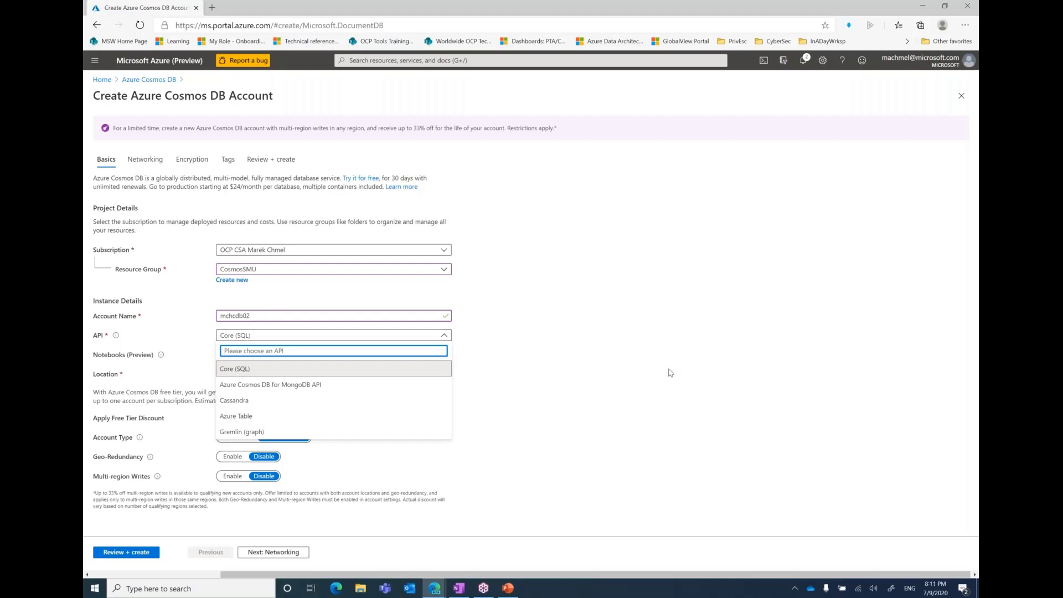
# - Set the API of the new Cosmos DB account to Cassandra
pyautogui.click(670, 373)
pyautogui.click(246, 336)
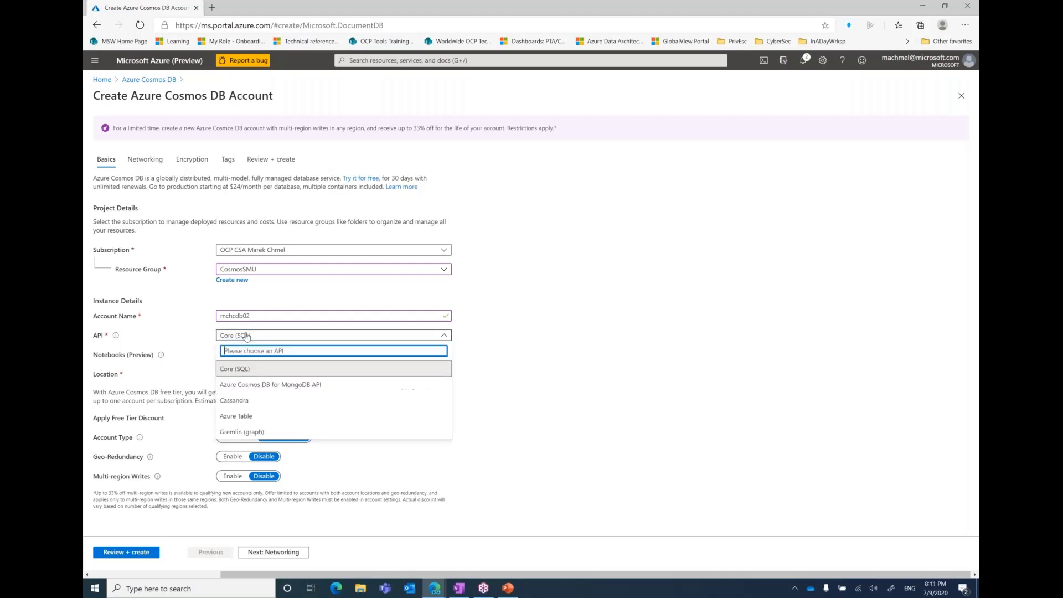
pyautogui.click(235, 401)
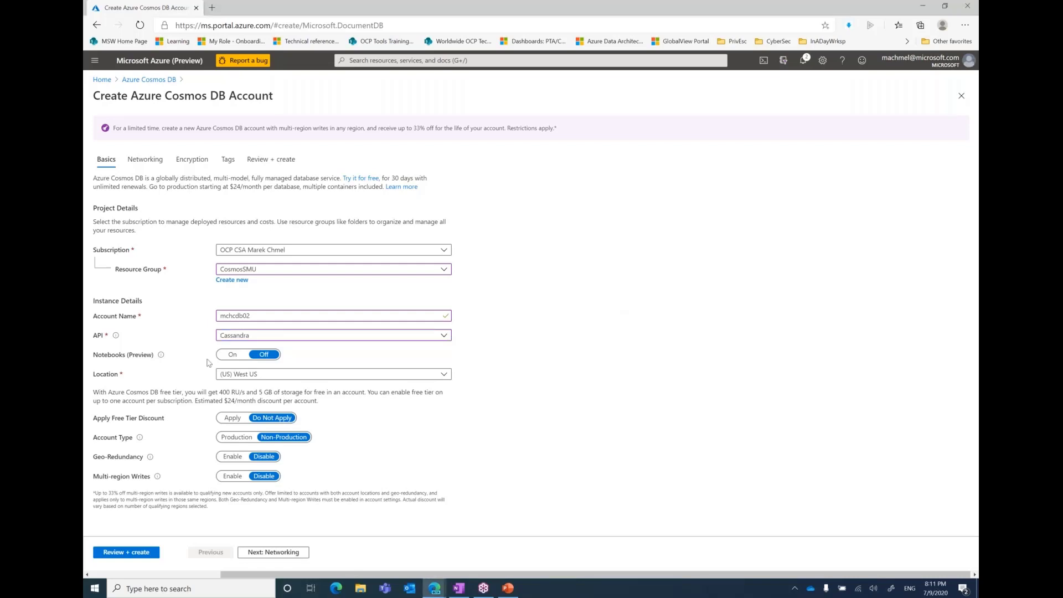
pyautogui.moveTo(166, 354)
pyautogui.click(382, 374)
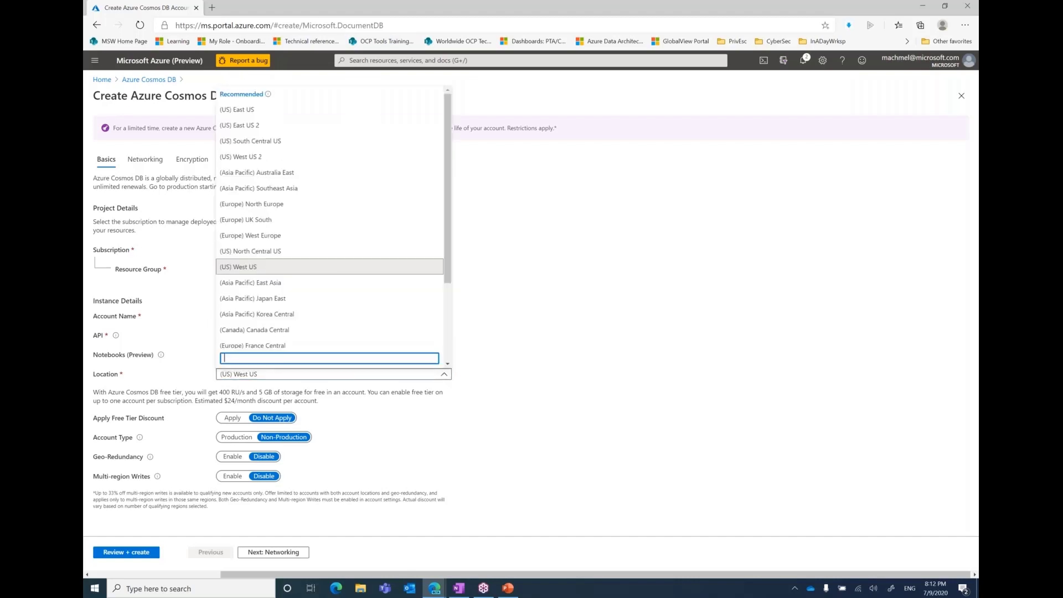
pyautogui.scroll(-2, 343, 216)
pyautogui.scroll(2, 344, 216)
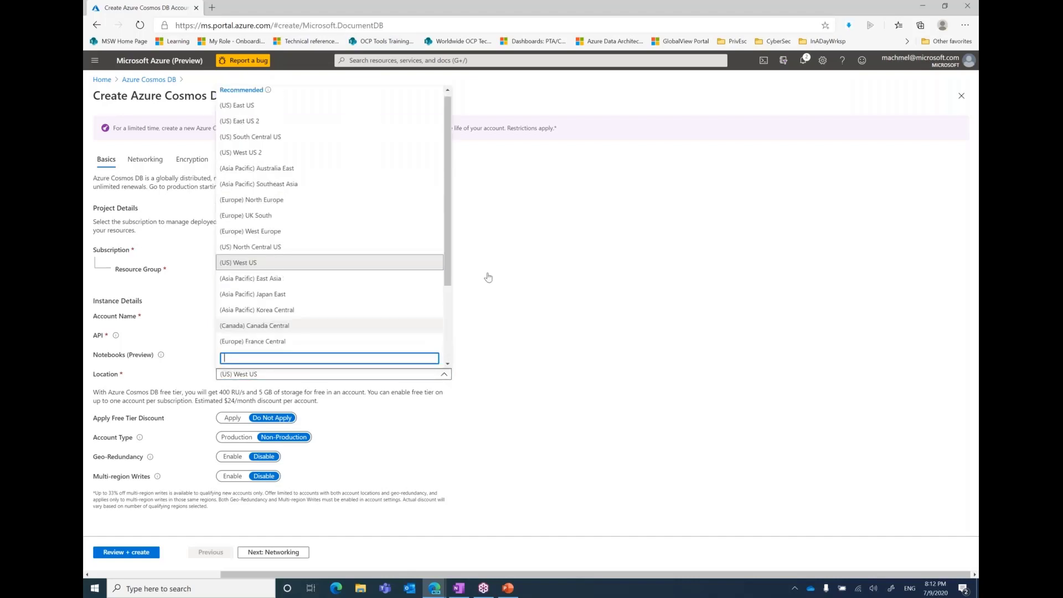
pyautogui.click(677, 363)
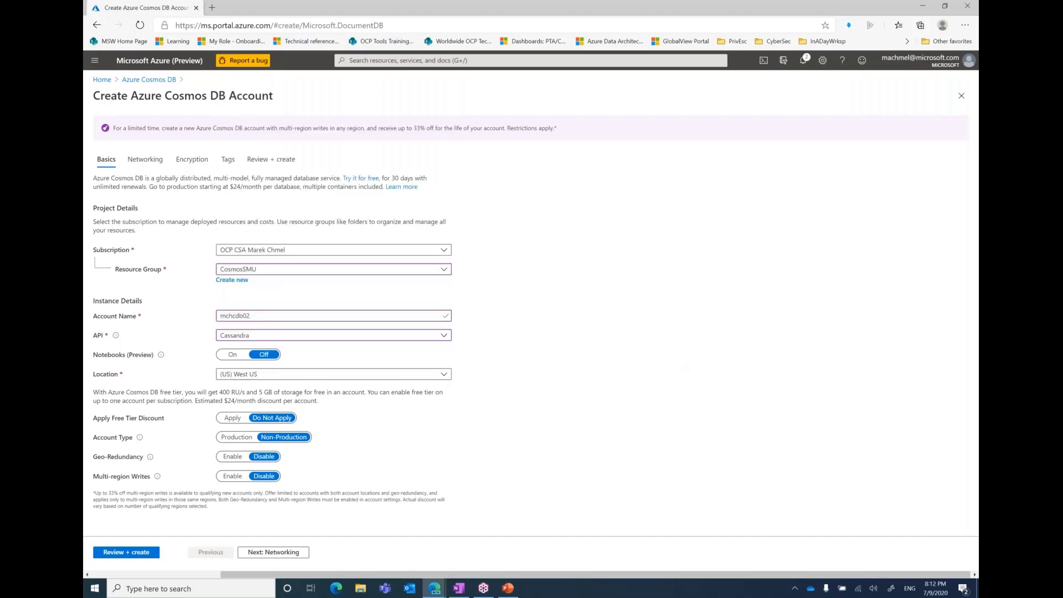
# - Turn on Notebooks (Preview) and set the account's location to (Europe) North Europe
pyautogui.click(232, 354)
pyautogui.click(321, 375)
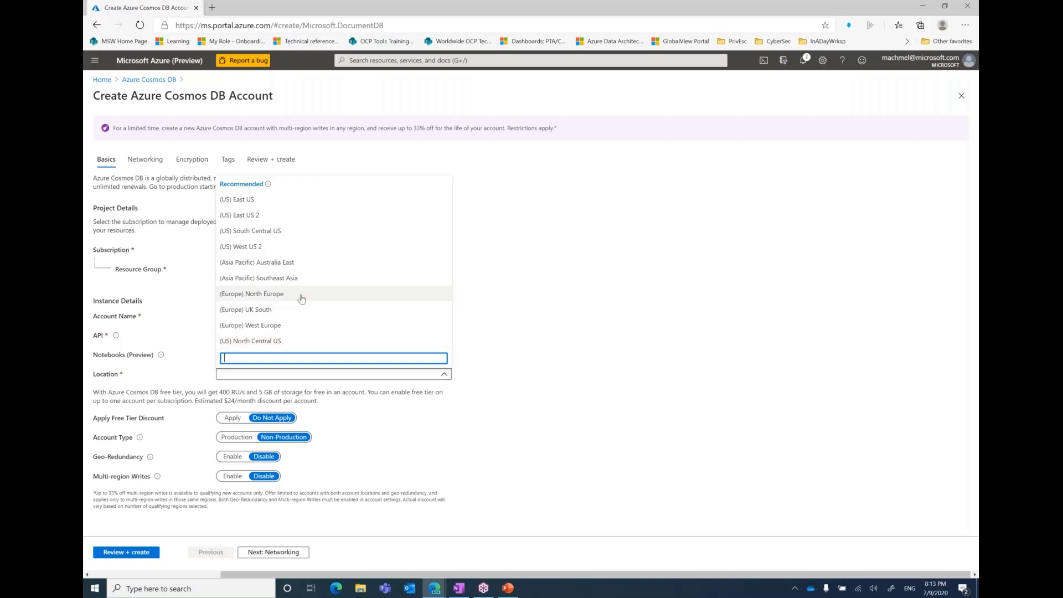
pyautogui.press('Escape')
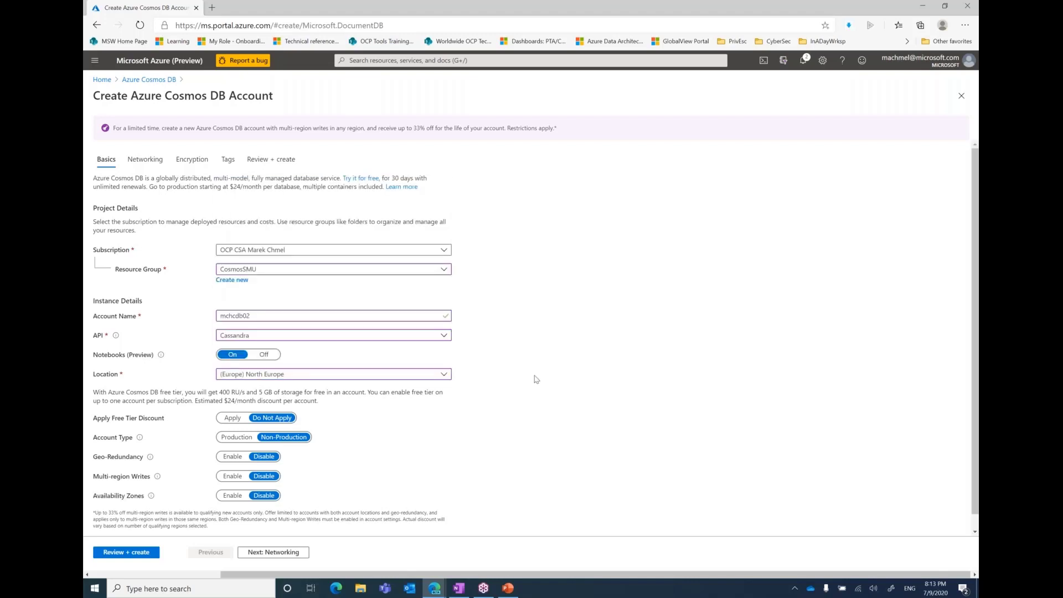
# - Confirm the ZoomIt options and magnify the instance details of the account form to examine the Account Type setting
pyautogui.scroll(-1, 536, 379)
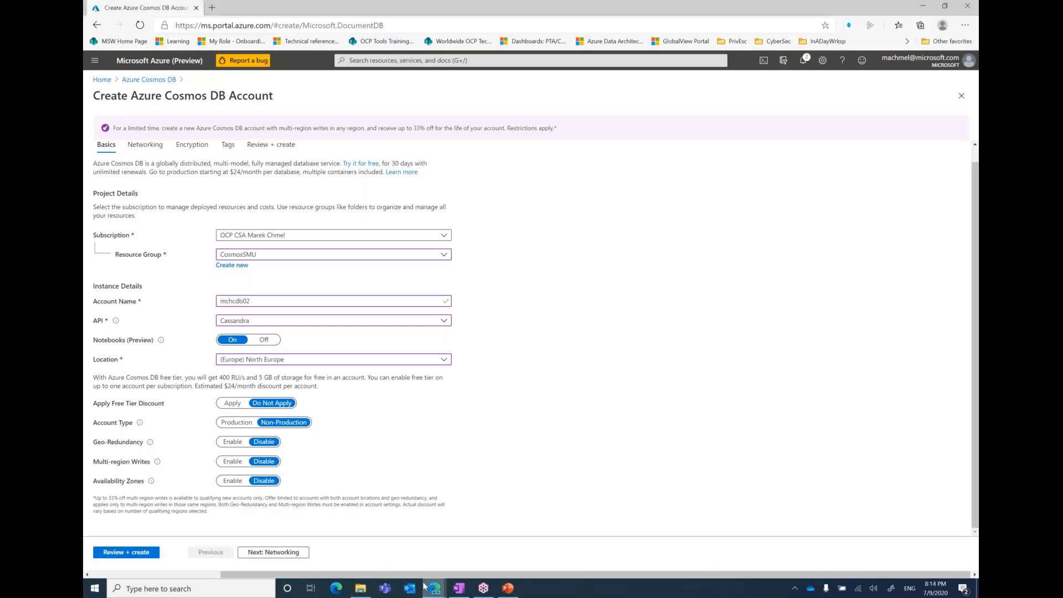
pyautogui.moveTo(424, 585)
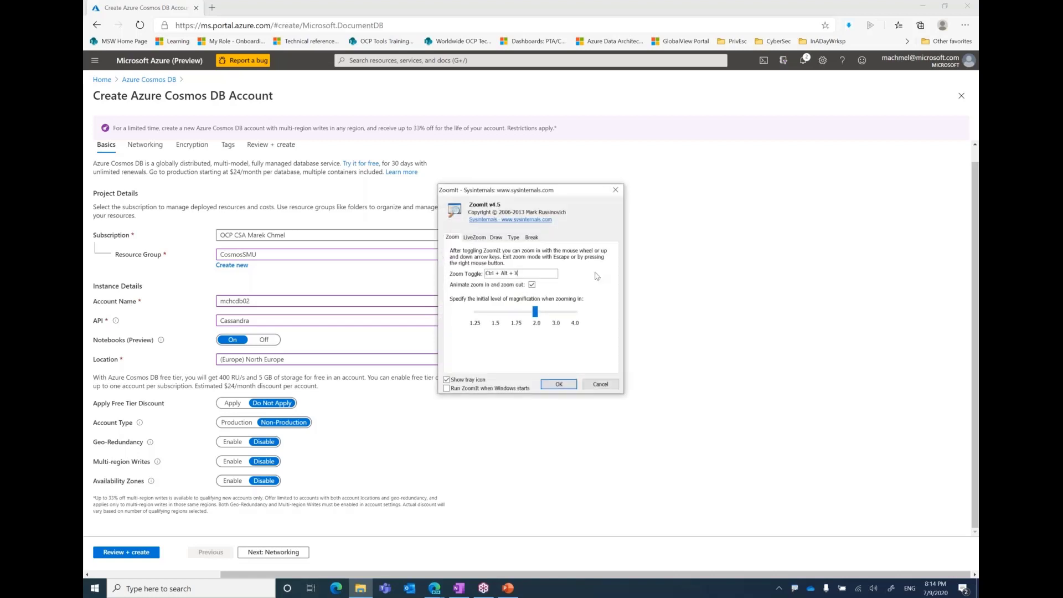
pyautogui.click(558, 384)
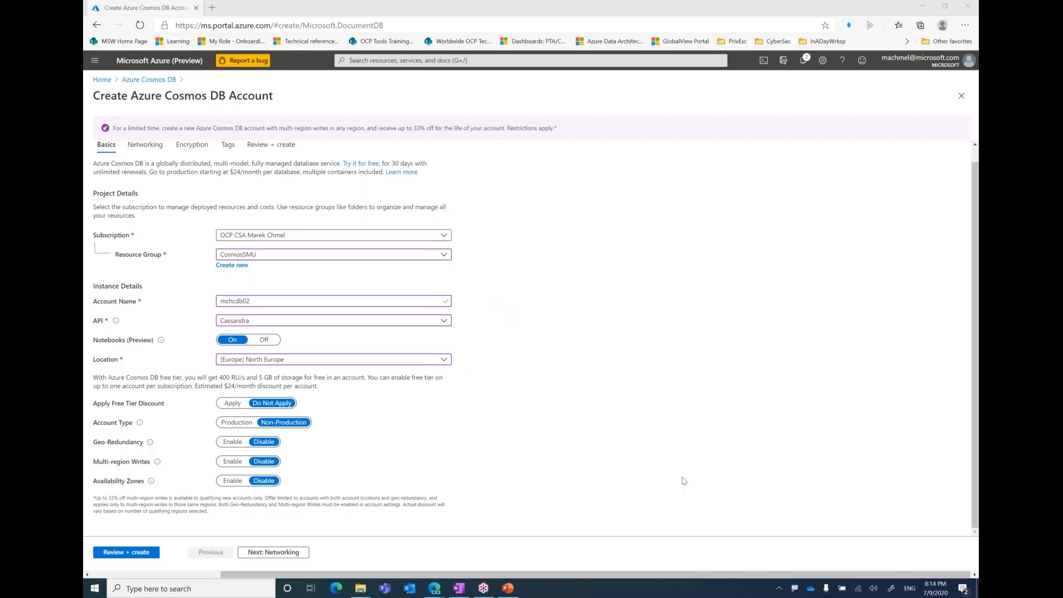
pyautogui.hotkey('ctrl', '1')
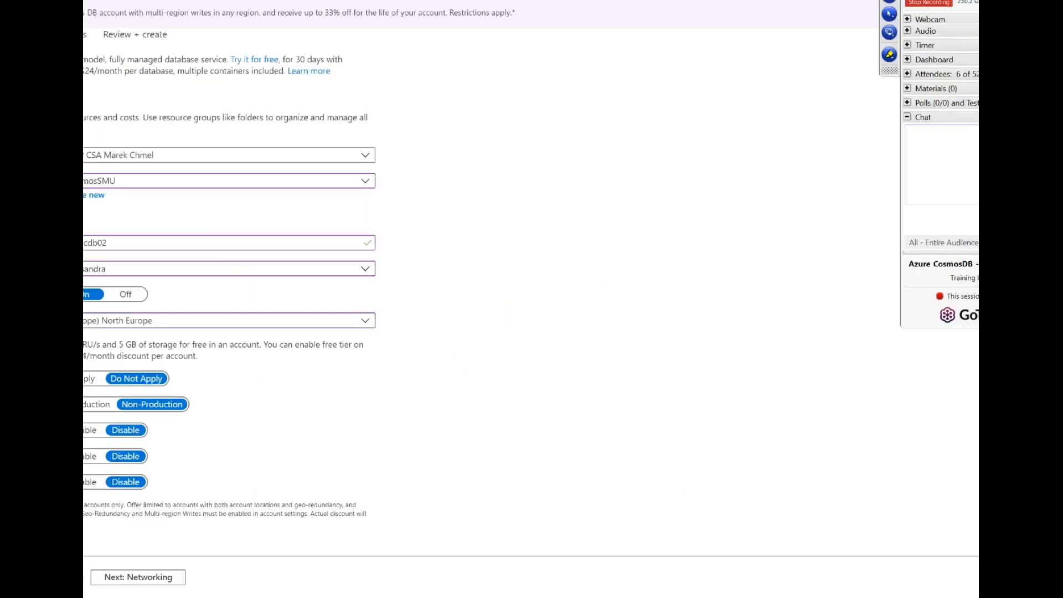
pyautogui.scroll(2, 532, 298)
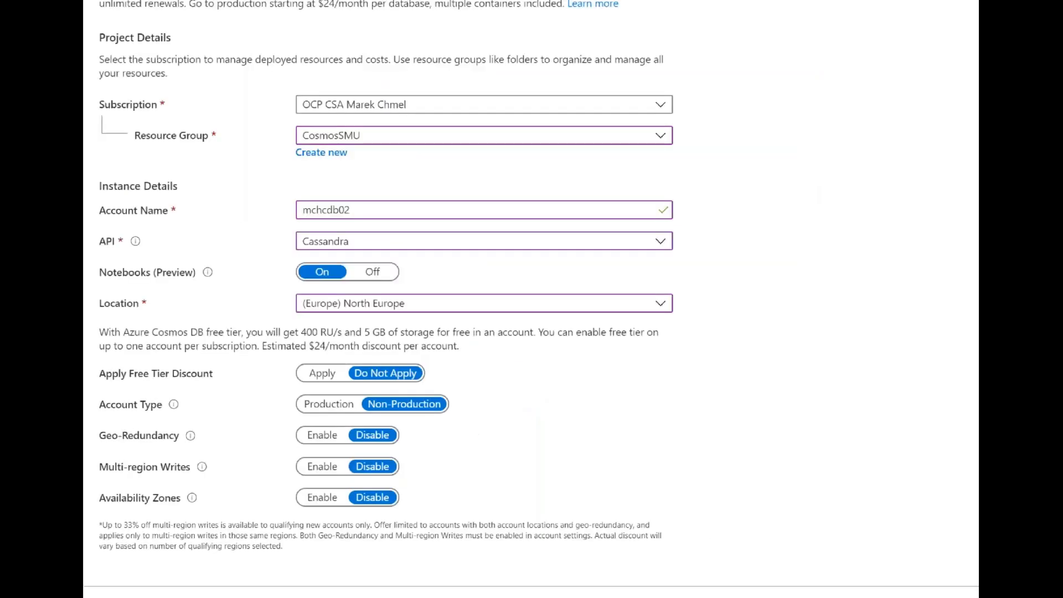
pyautogui.moveTo(174, 405)
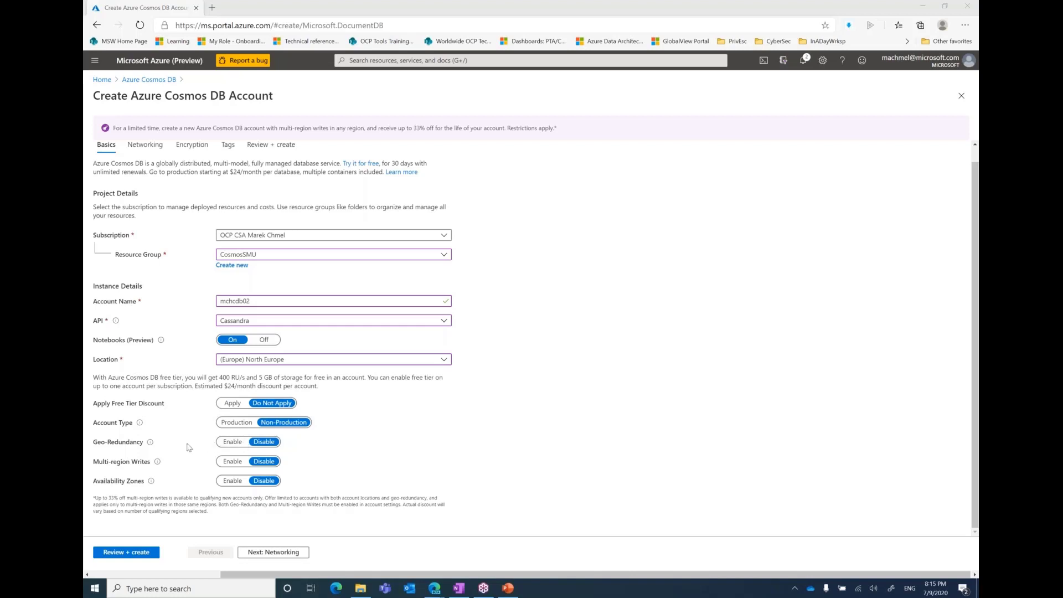
# - Enable Geo-Redundancy, Multi-region Writes and Availability Zones for the account
pyautogui.moveTo(151, 442)
pyautogui.click(229, 443)
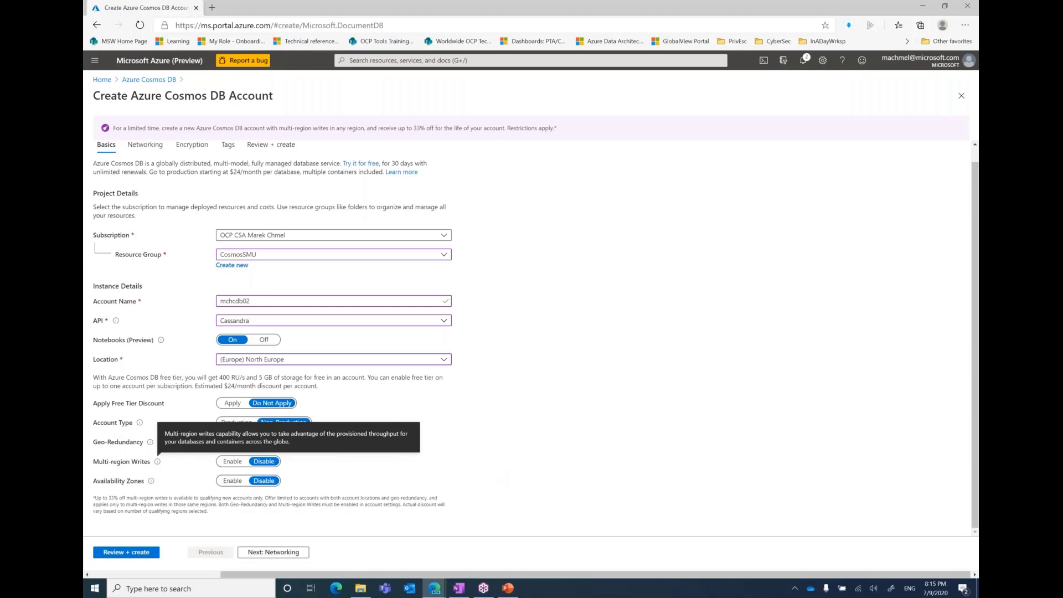
pyautogui.click(240, 462)
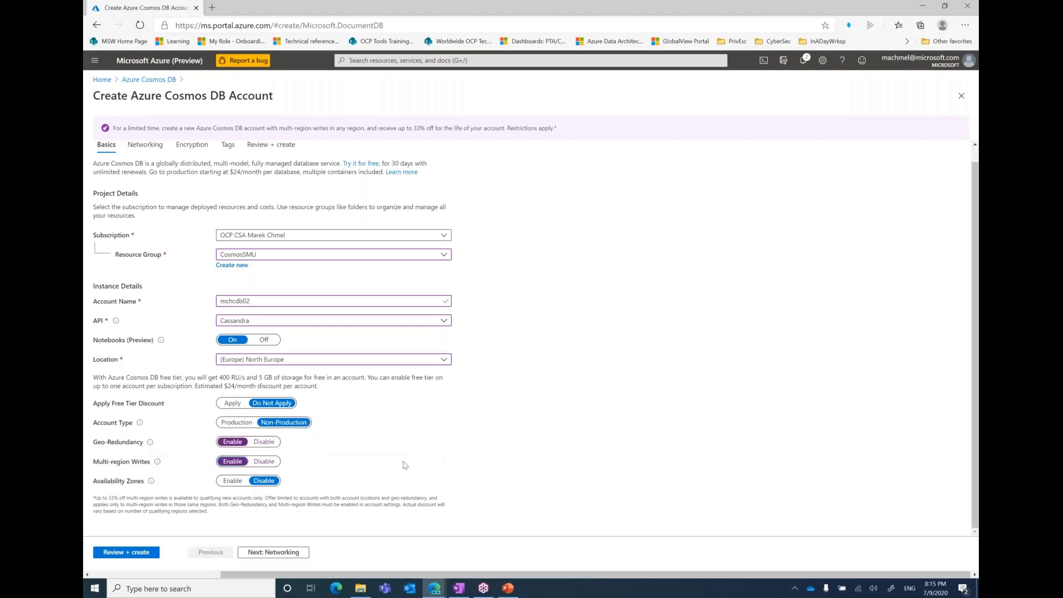
pyautogui.click(232, 480)
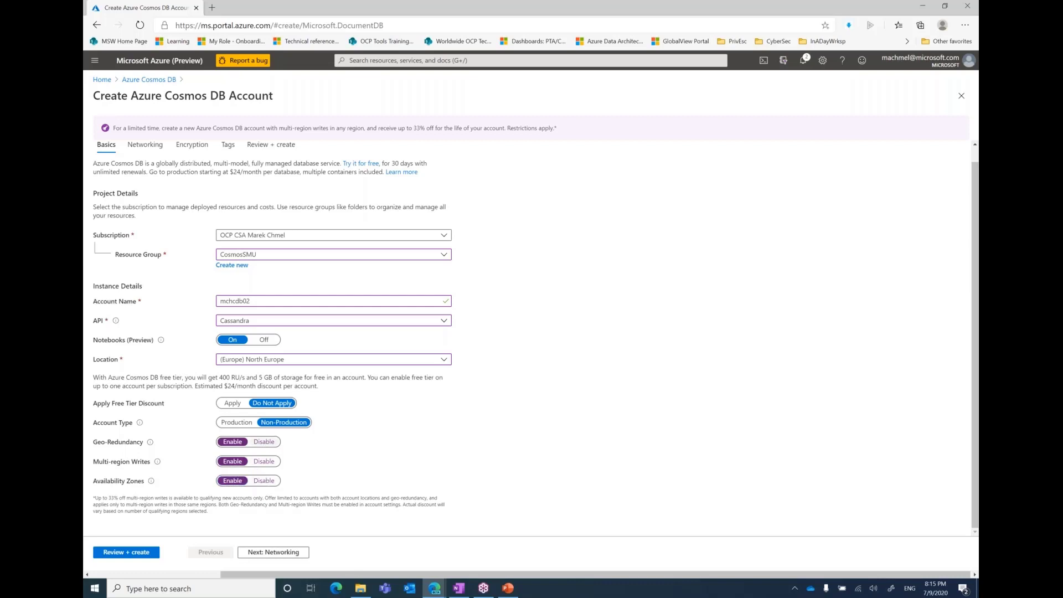
# - Disable Geo-Redundancy, Multi-region Writes and Availability Zones again
pyautogui.click(264, 441)
pyautogui.click(264, 461)
pyautogui.click(264, 480)
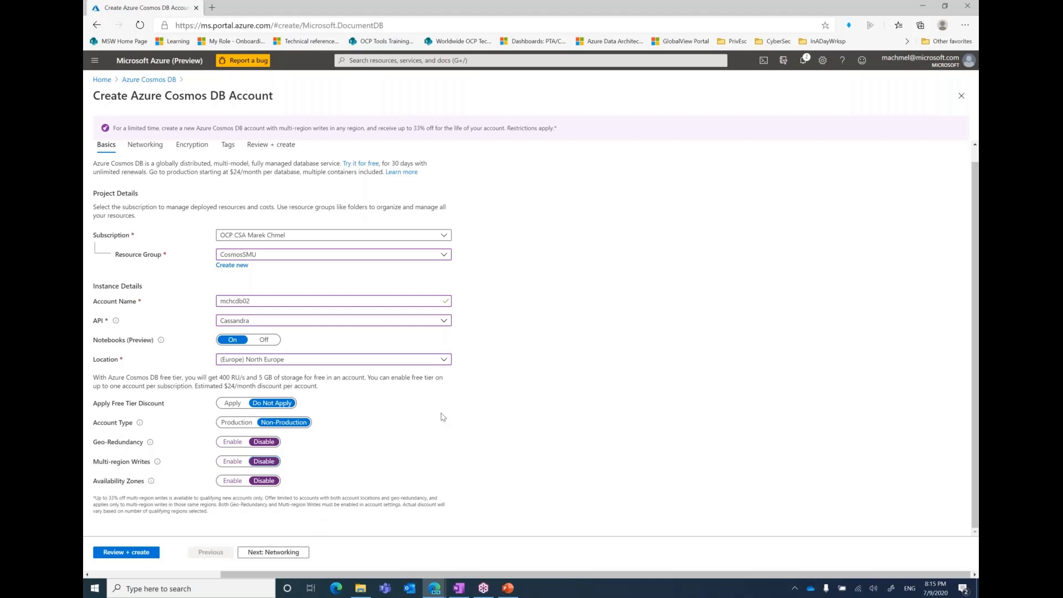
# - Look over the network connectivity methods and switch data encryption to Customer-managed key
pyautogui.scroll(1, 443, 417)
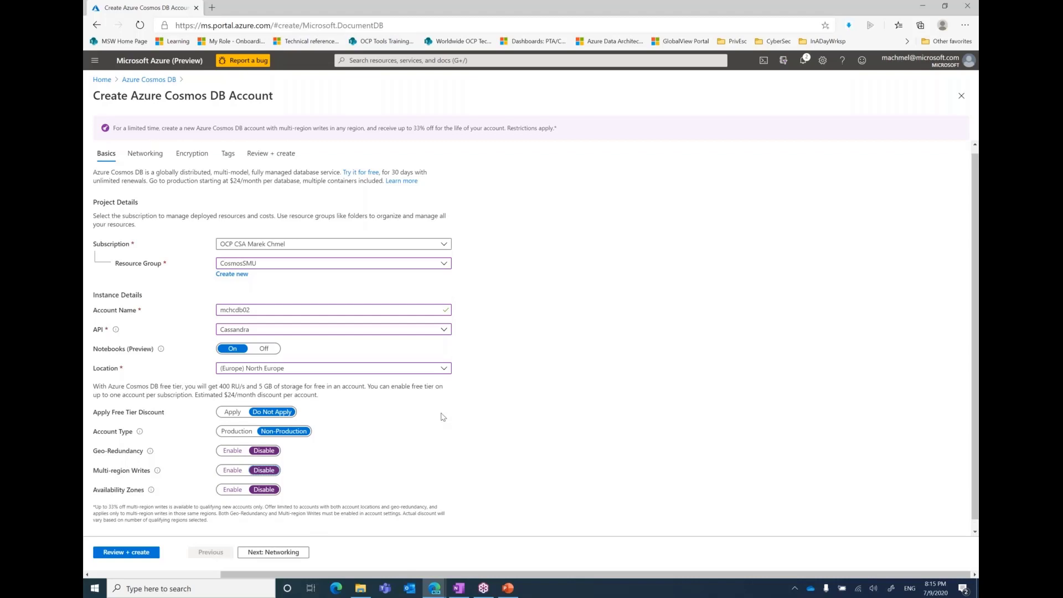
pyautogui.scroll(1, 443, 417)
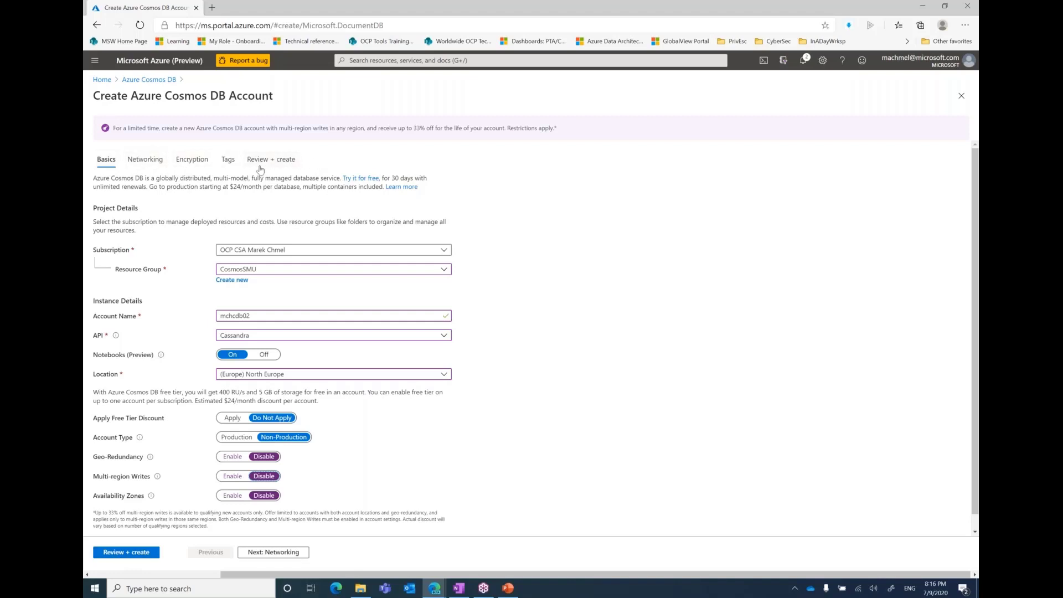
pyautogui.click(133, 162)
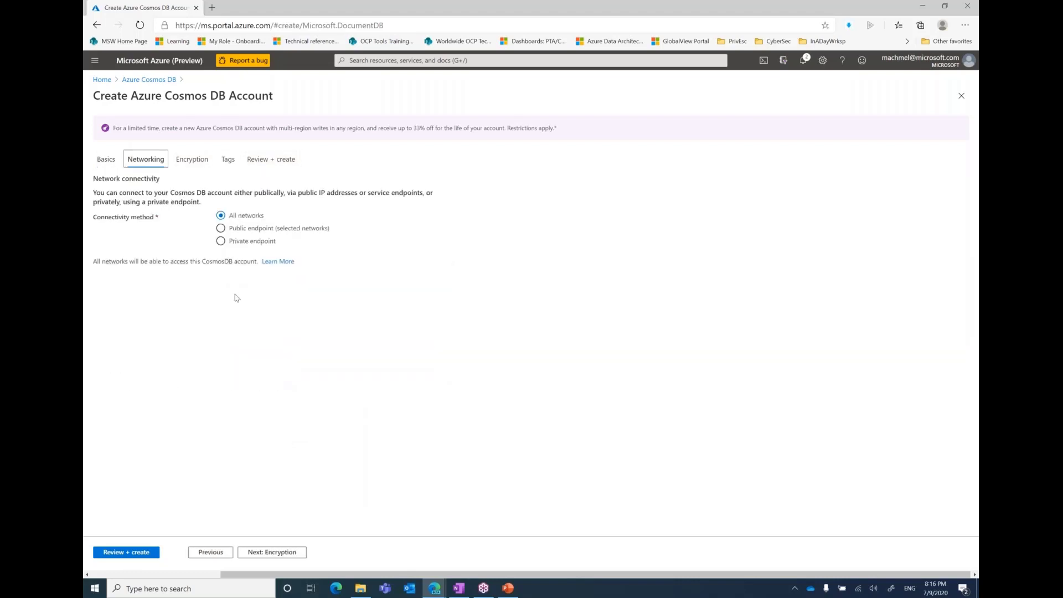
pyautogui.click(193, 160)
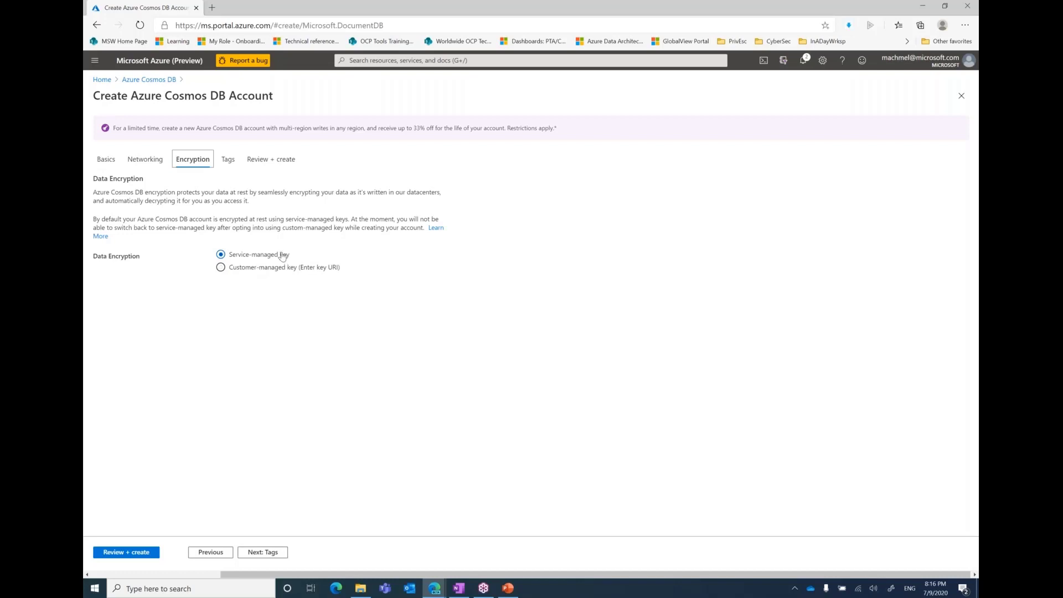
pyautogui.click(249, 272)
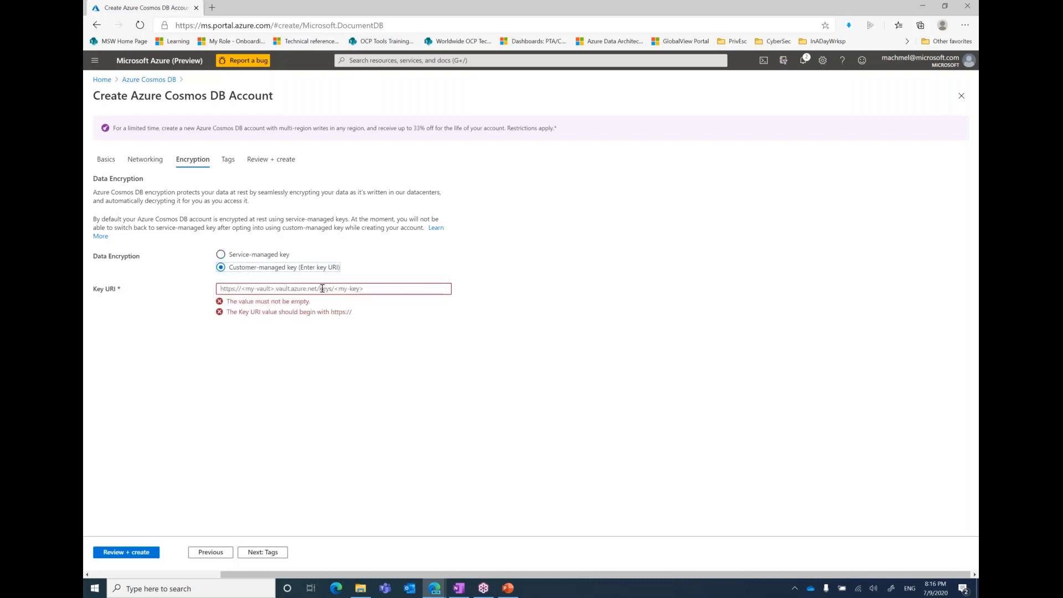
# - Return to the basic settings and try to validate the account configuration
pyautogui.click(109, 166)
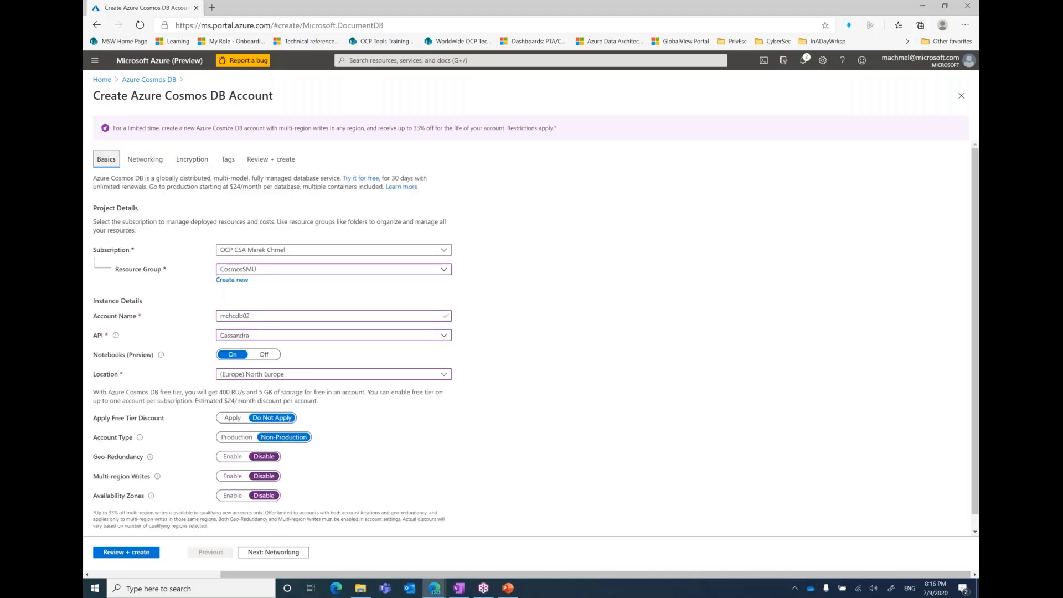
pyautogui.scroll(-1, 123, 569)
pyautogui.click(124, 552)
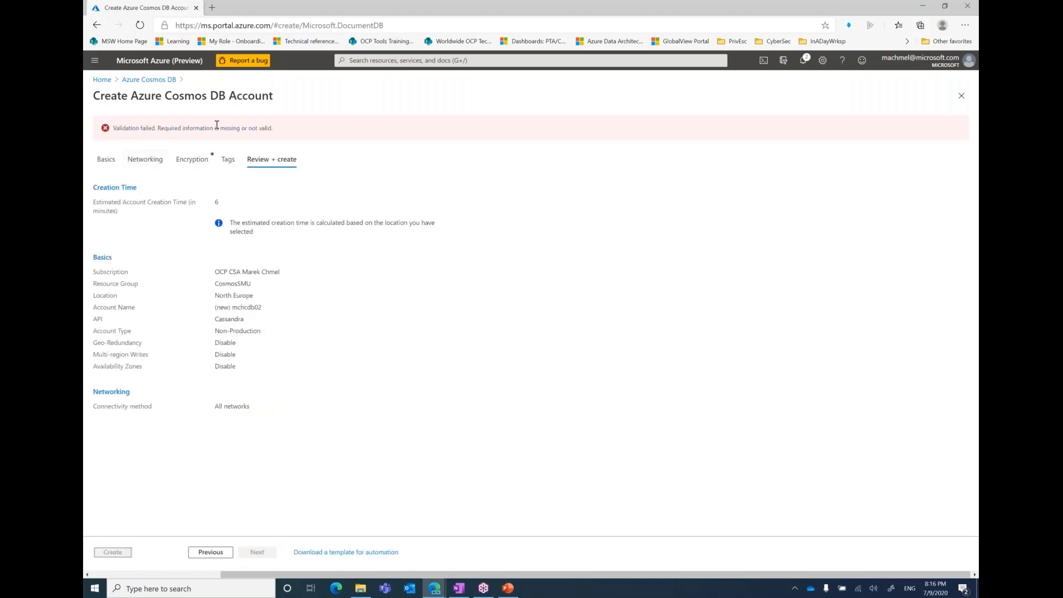
# - Set data encryption back to Service-managed key, then revalidate and create the mchcdb02 account
pyautogui.click(197, 161)
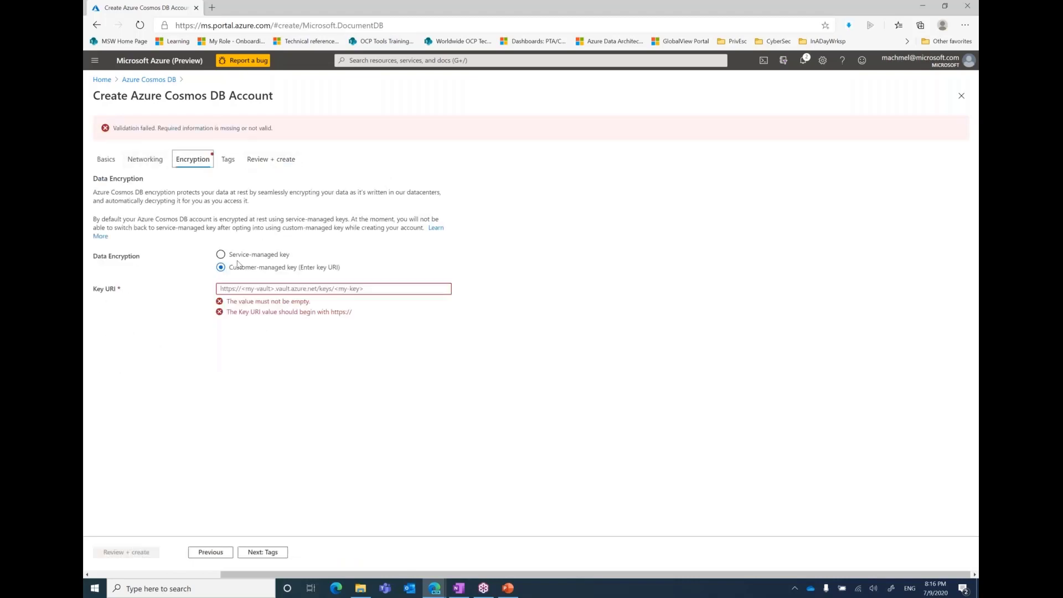
pyautogui.click(112, 163)
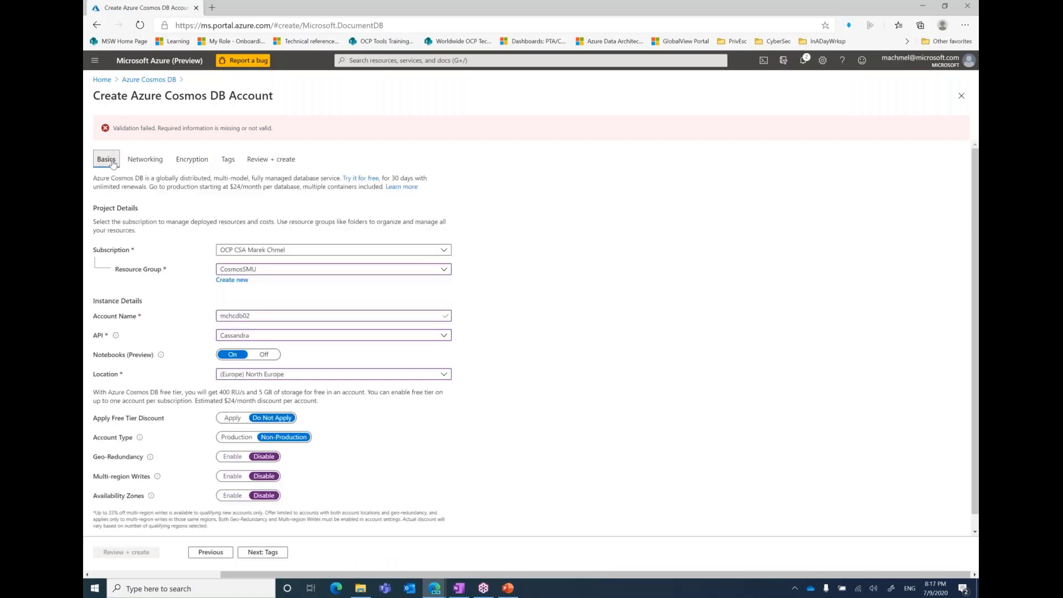
pyautogui.click(276, 160)
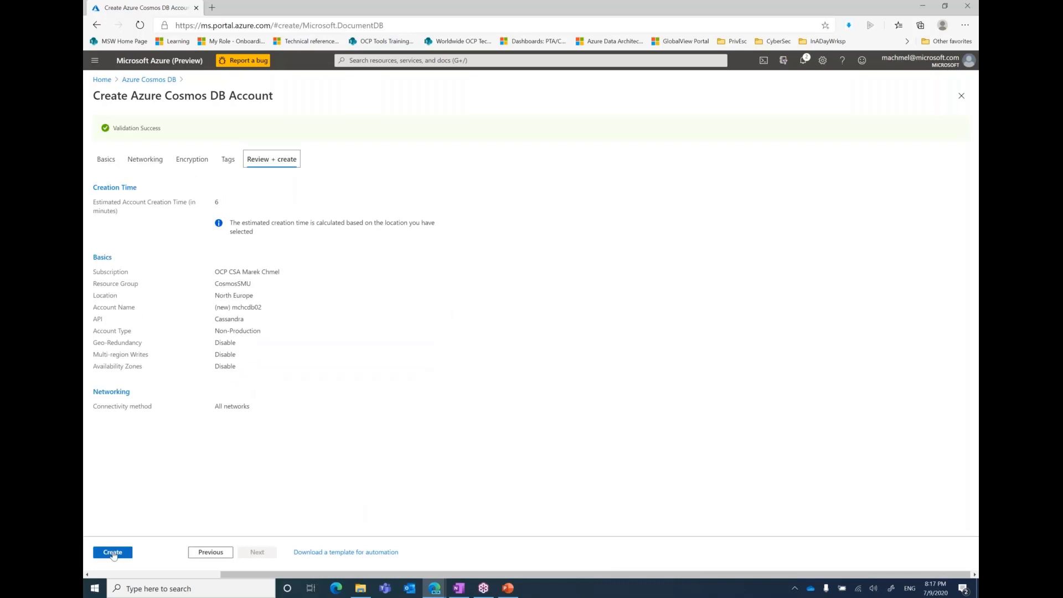
pyautogui.click(112, 552)
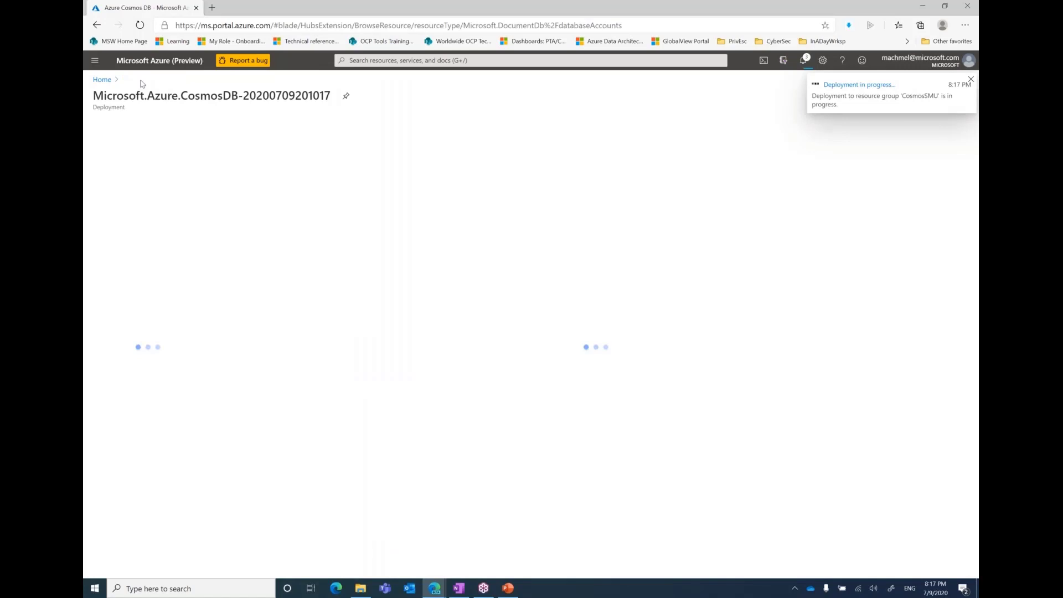
# - Leave the deployment page and open the existing mchcdb01 account from the Azure Cosmos DB list
pyautogui.click(102, 79)
pyautogui.click(525, 383)
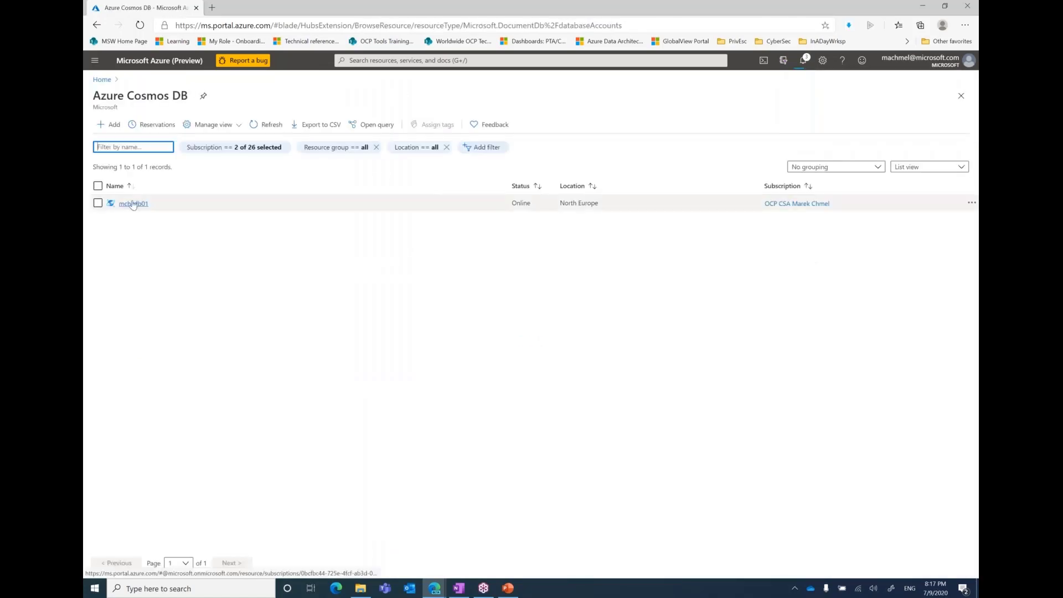
pyautogui.click(133, 203)
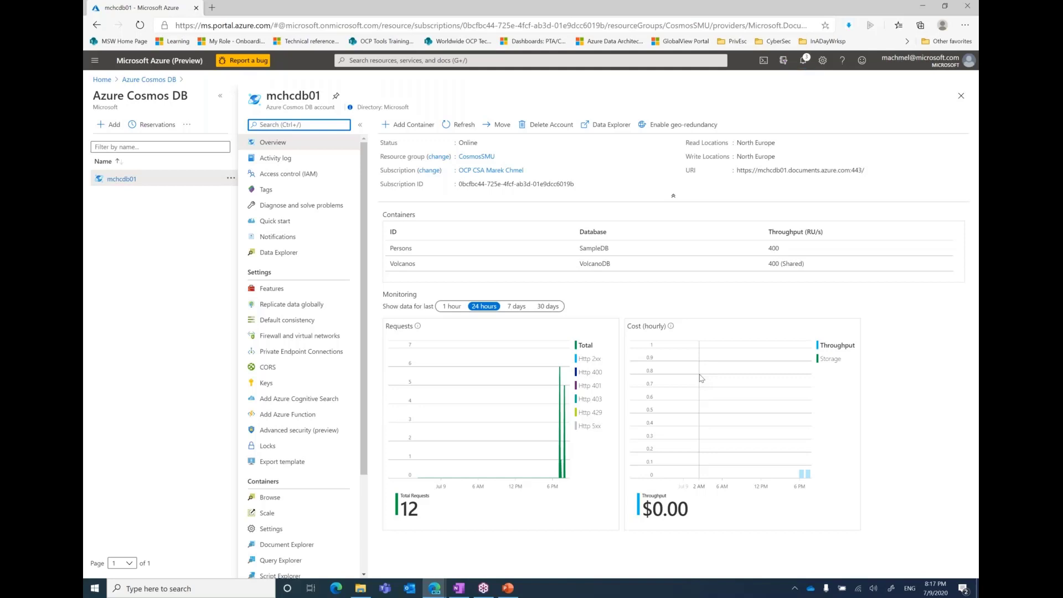
# - Switch to the SMU.CosmosDB slide show in PowerPoint
pyautogui.click(509, 589)
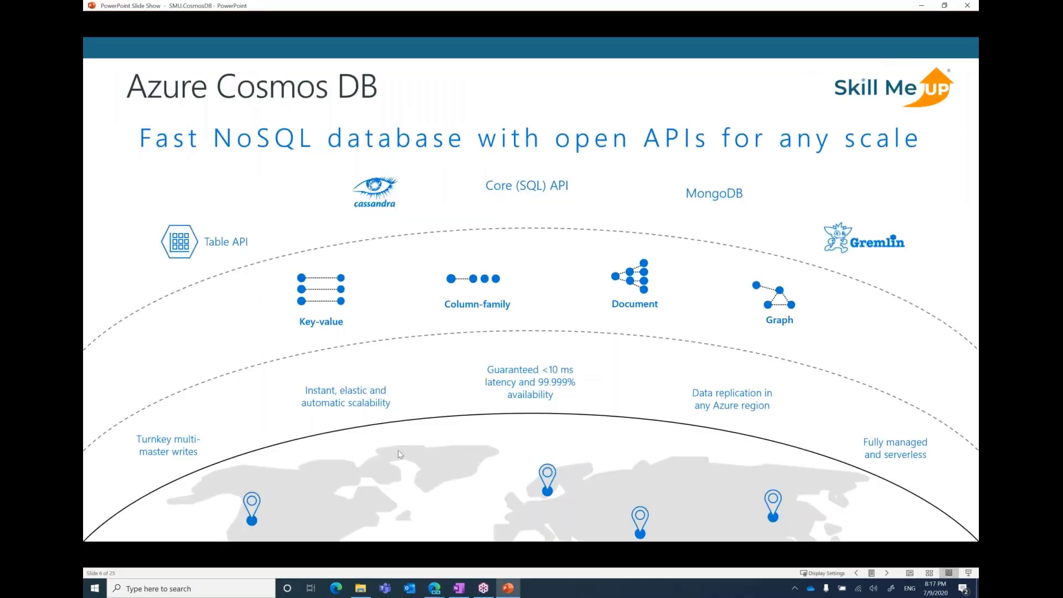
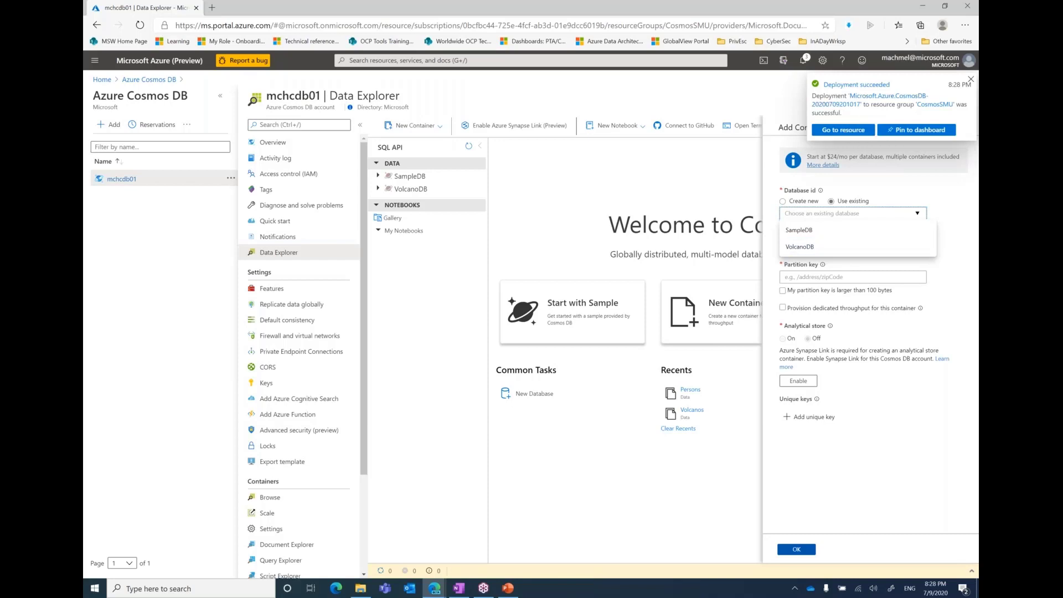
# - Choose a new database named TestDB for the container in mchcdb01, with Provision database throughput turned off
pyautogui.click(869, 454)
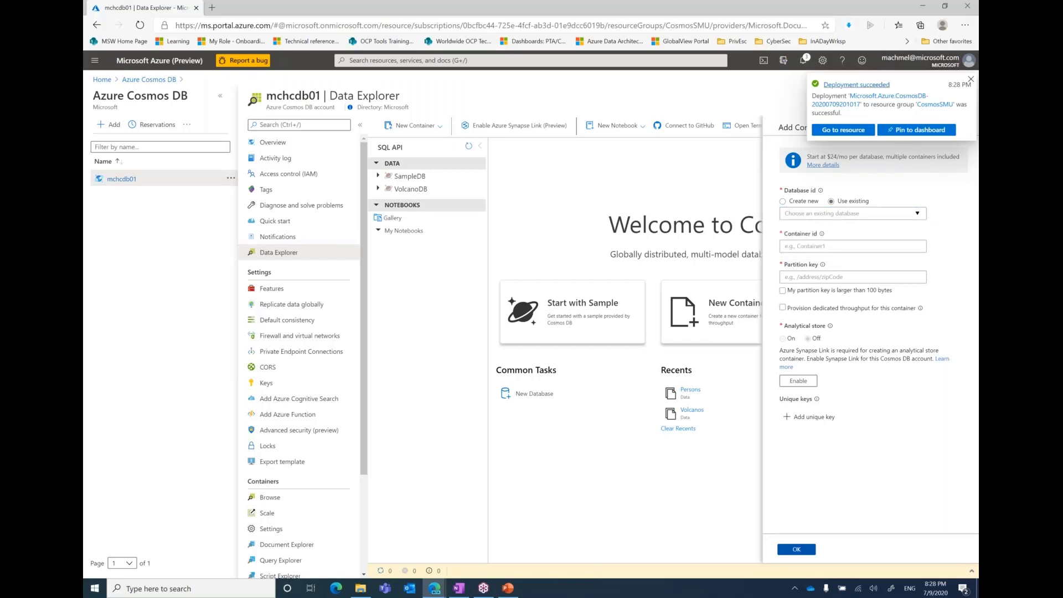
pyautogui.click(782, 202)
pyautogui.write('1')
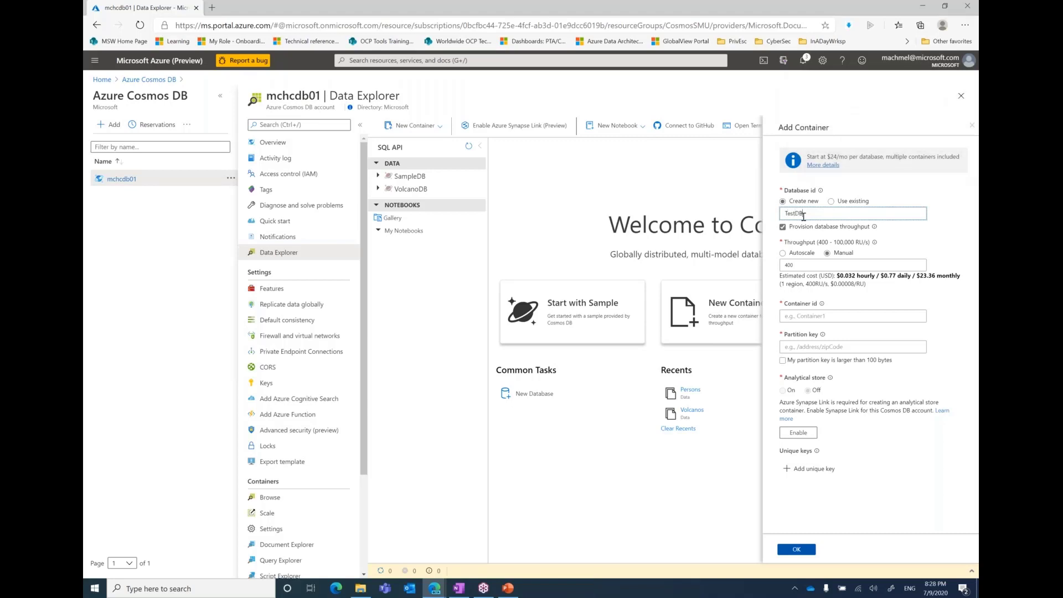
pyautogui.write('estDB')
pyautogui.click(783, 227)
pyautogui.click(783, 227)
pyautogui.click(783, 227)
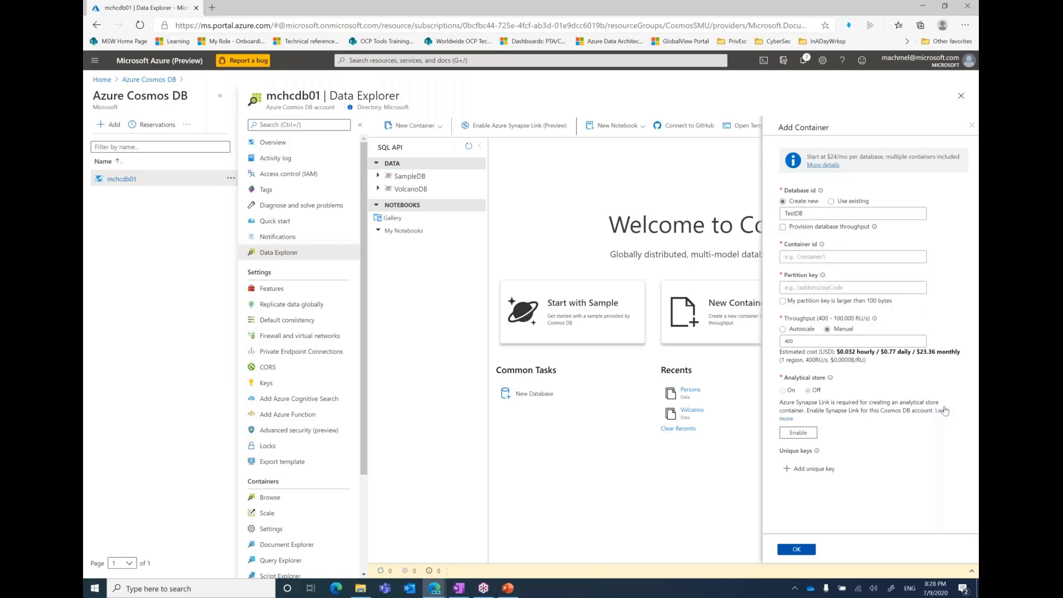
# - Turn on Provision database throughput for TestDB, try the Autoscale option, and return the throughput to Manual
pyautogui.click(801, 258)
pyautogui.click(783, 227)
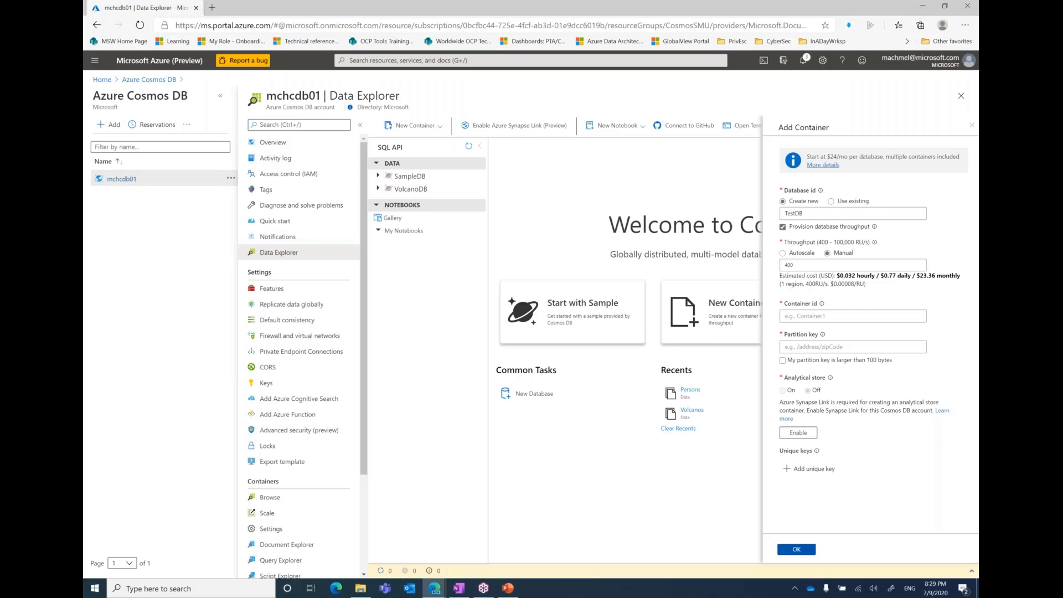
pyautogui.click(801, 253)
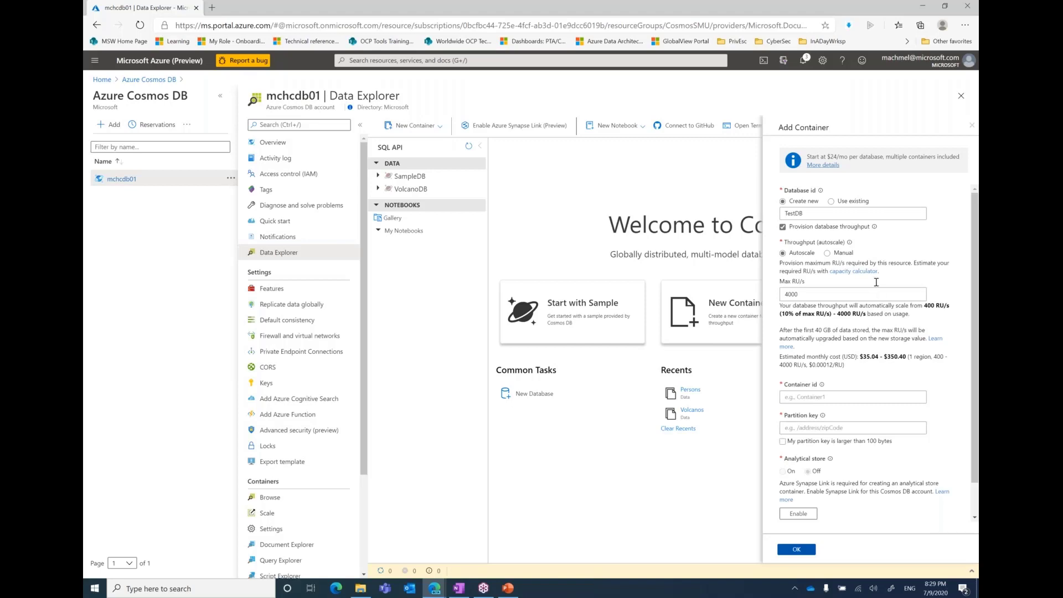
pyautogui.click(828, 254)
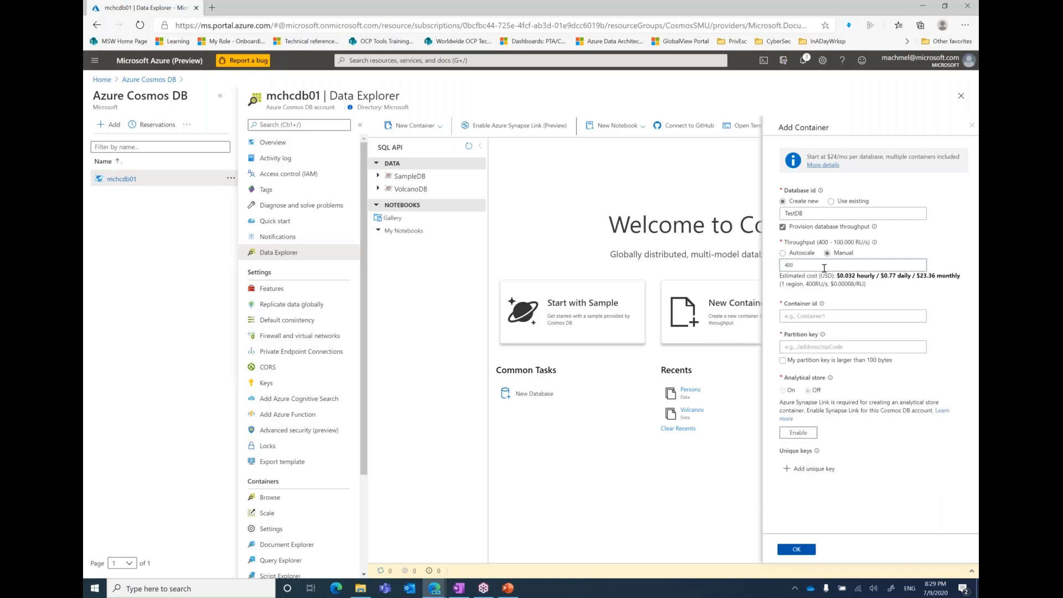
# - Try manual throughput values of 100 and 40000 RU/s for TestDB
pyautogui.moveTo(824, 268); pyautogui.dragTo(750, 271)
pyautogui.write('100')
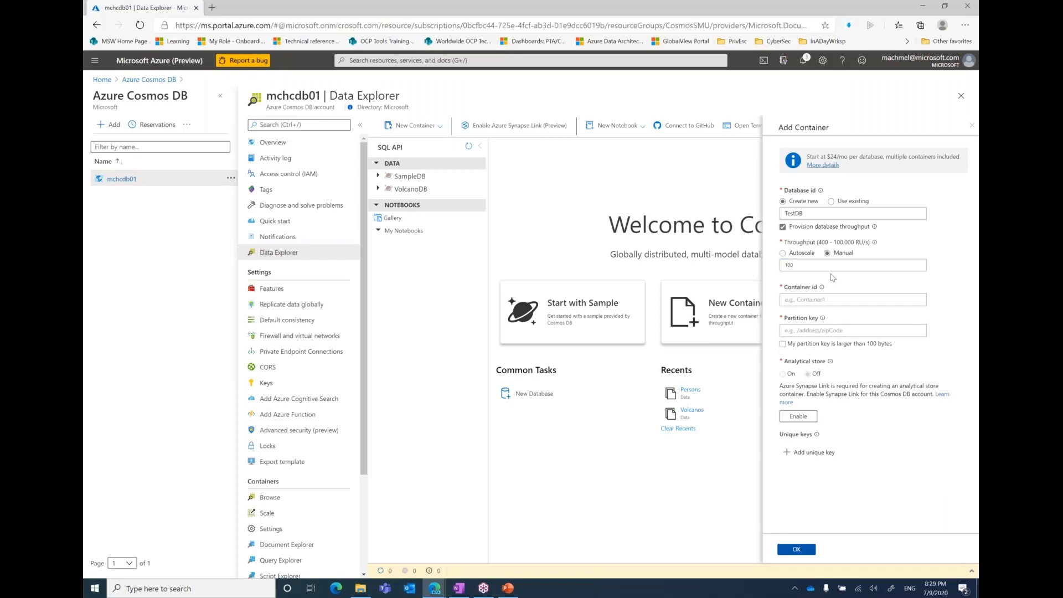
pyautogui.click(749, 260)
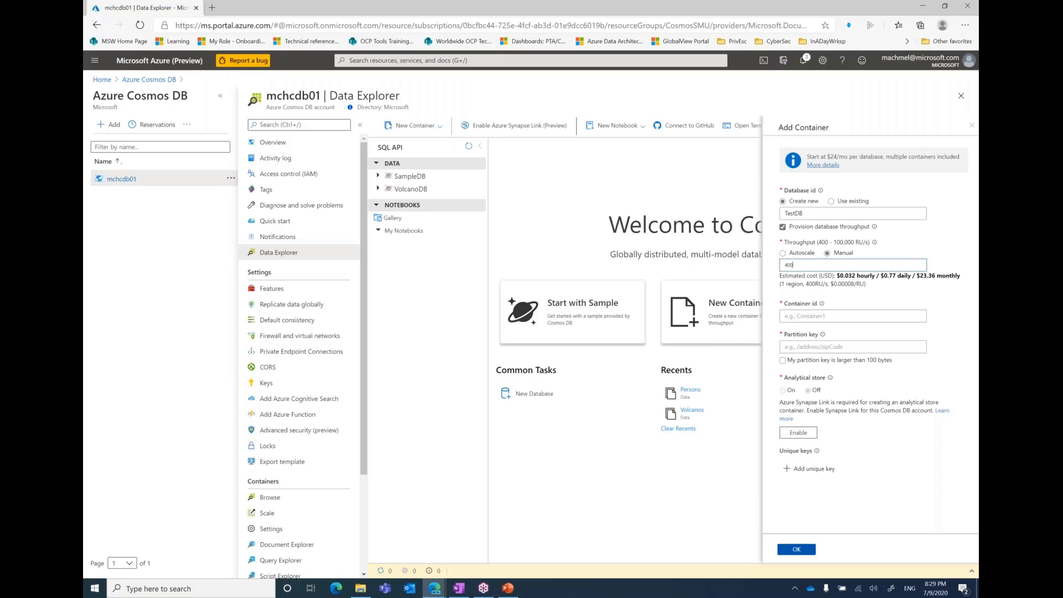
pyautogui.write('00')
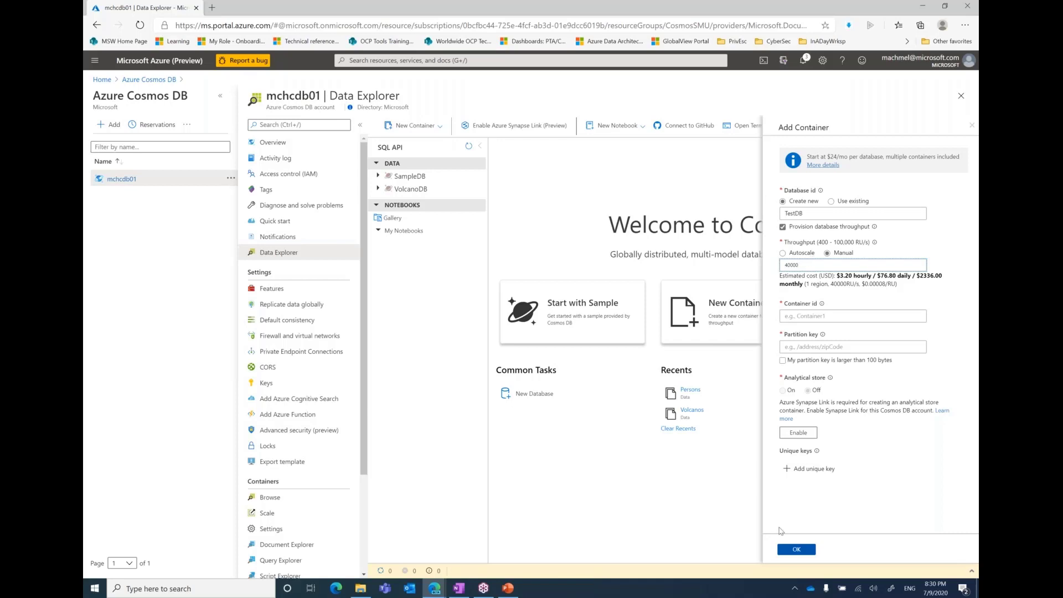
# - Leave the container form and view the last listed item of the Persons container in SampleDB
pyautogui.click(379, 175)
pyautogui.click(380, 177)
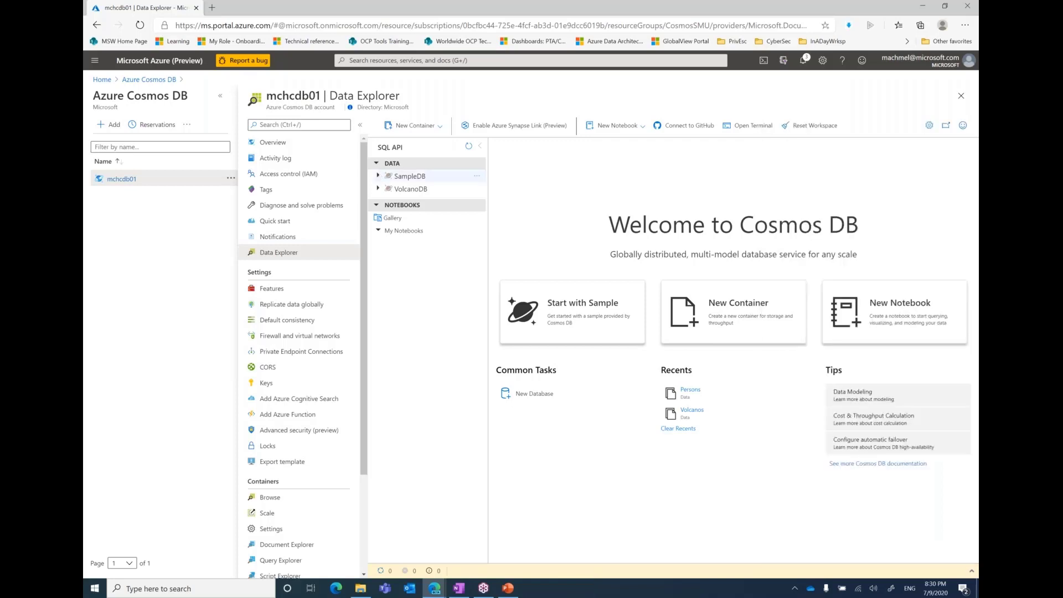
pyautogui.click(378, 176)
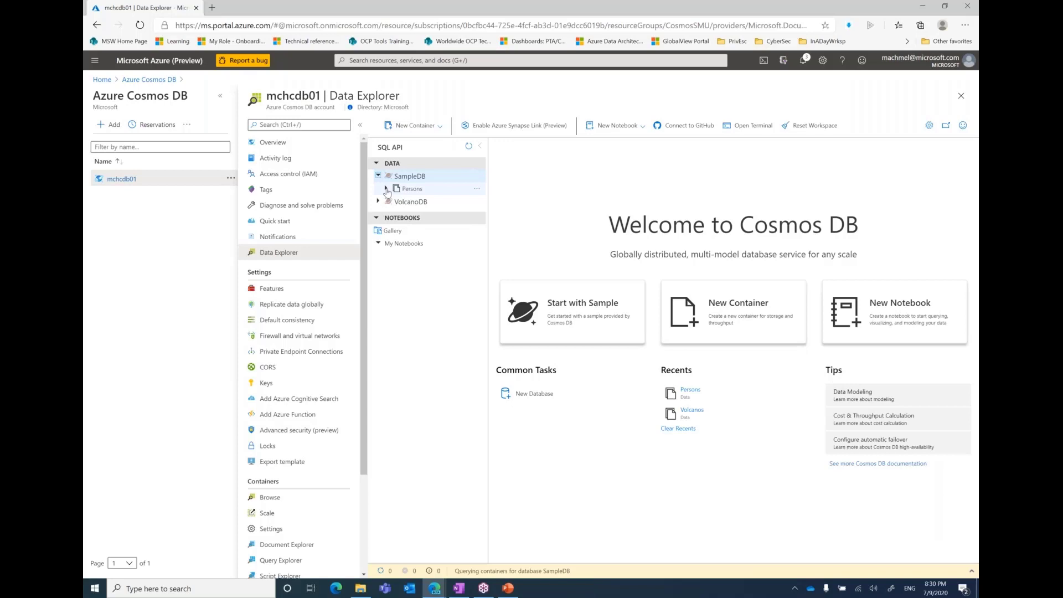
pyautogui.click(386, 189)
pyautogui.click(407, 201)
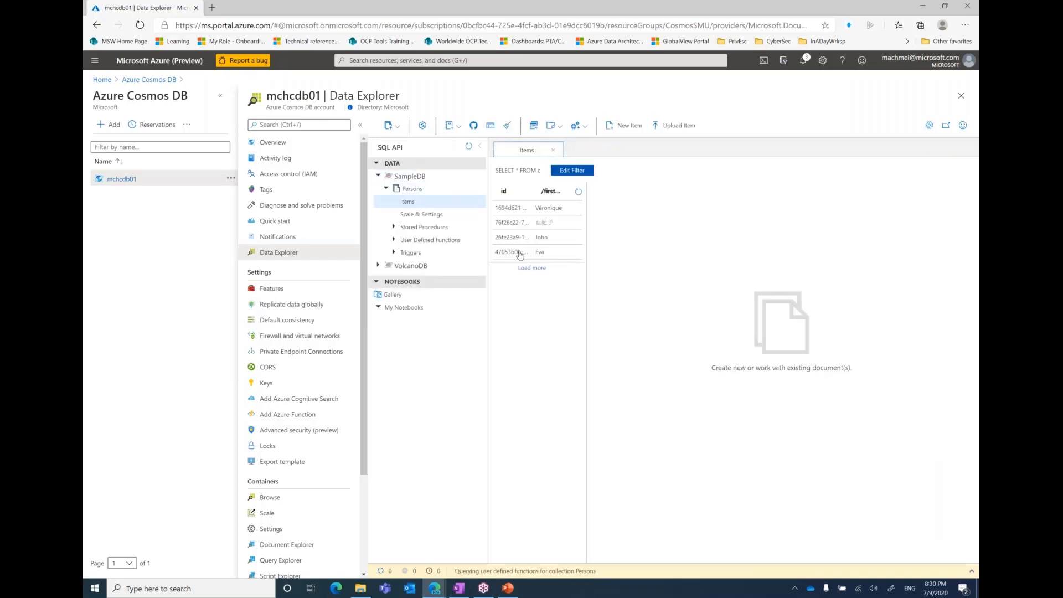
pyautogui.click(549, 252)
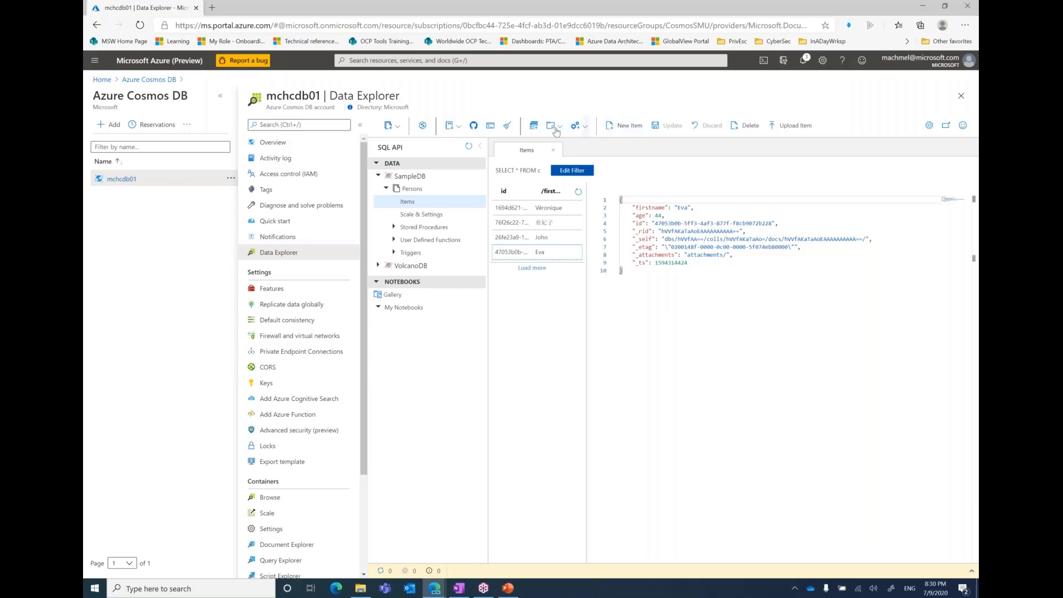
# - Run the query SELECT * FROM c on the Persons container and review its results and query stats
pyautogui.click(534, 127)
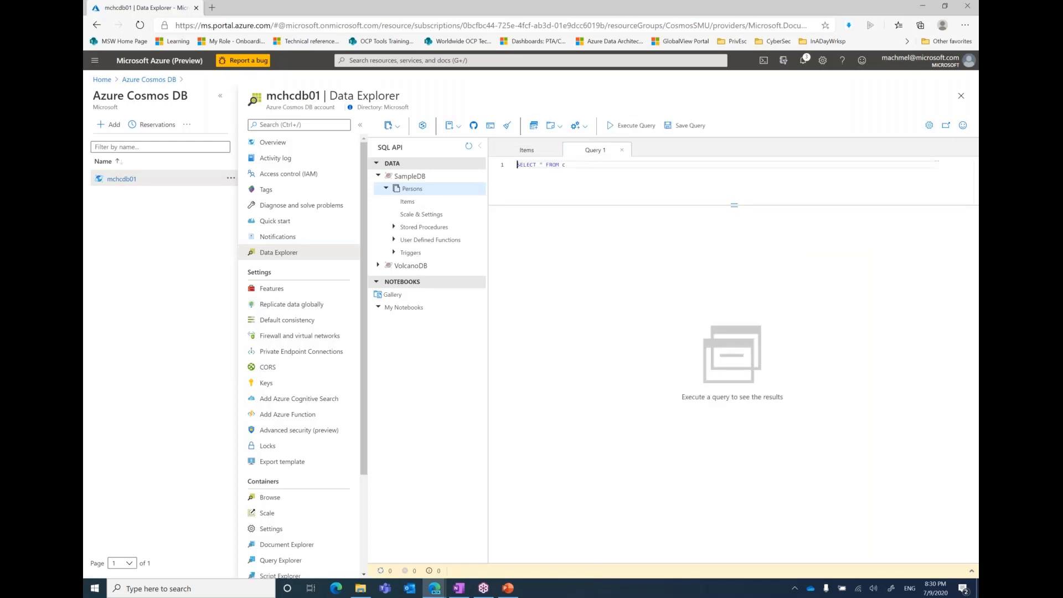
pyautogui.click(633, 123)
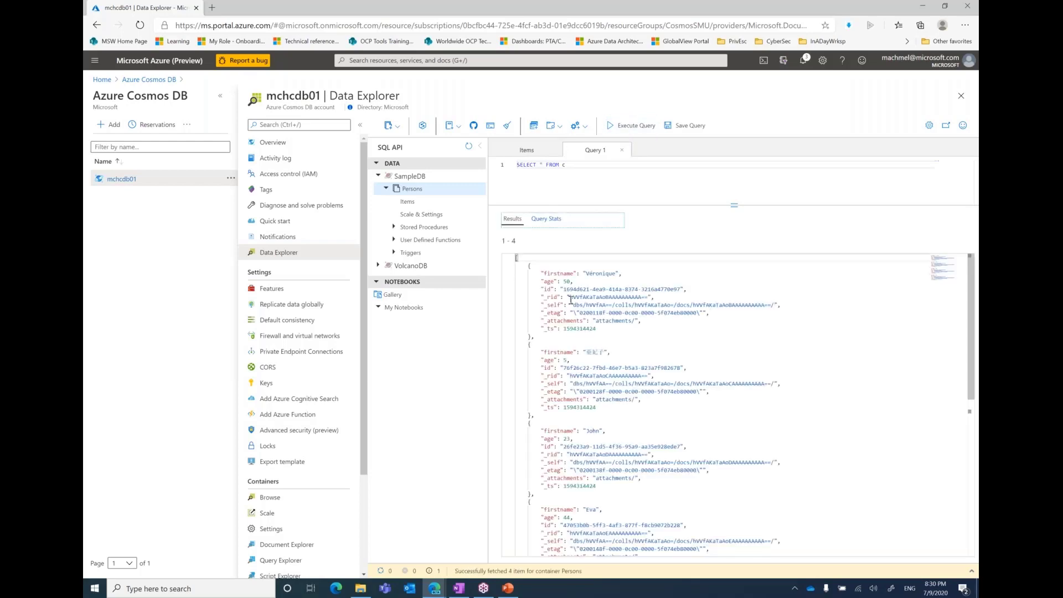
pyautogui.scroll(-4, 568, 297)
pyautogui.scroll(2, 568, 297)
pyautogui.scroll(-1, 585, 292)
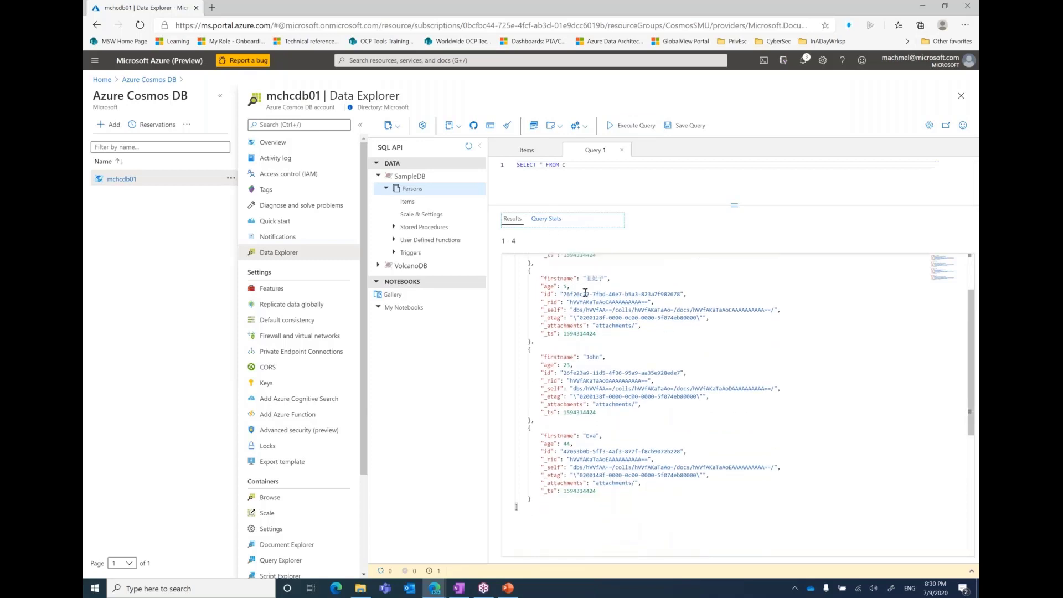
pyautogui.click(547, 219)
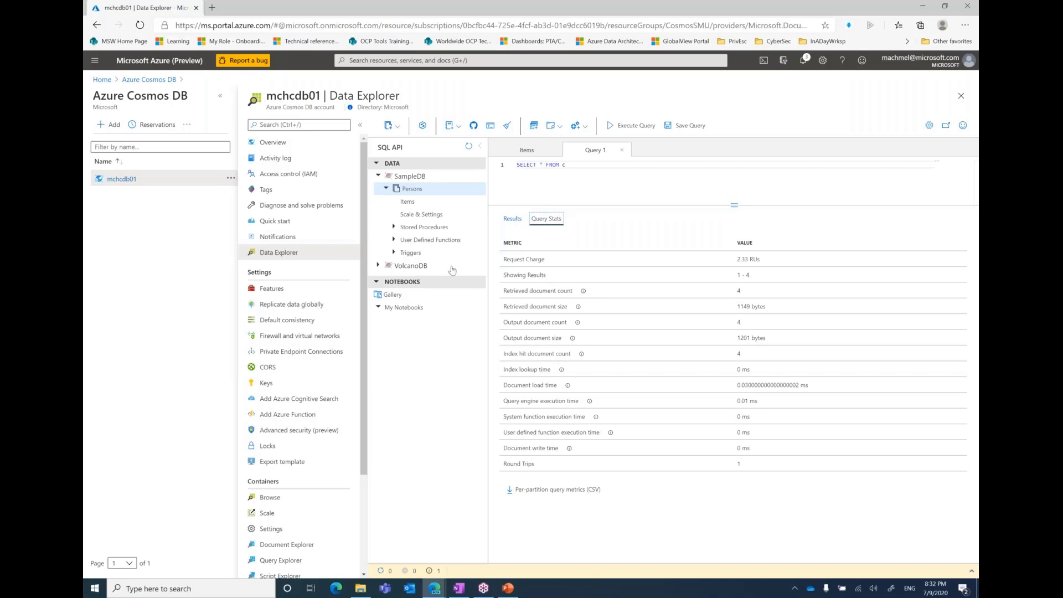
# - Expand VolcanoDB and open its Volcanos container
pyautogui.click(385, 269)
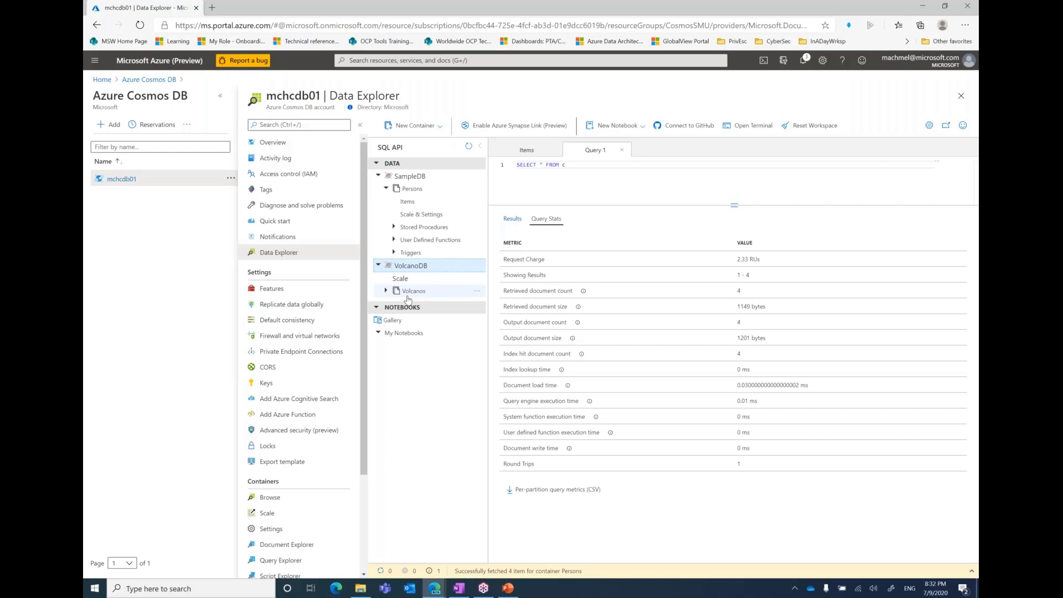
pyautogui.click(408, 294)
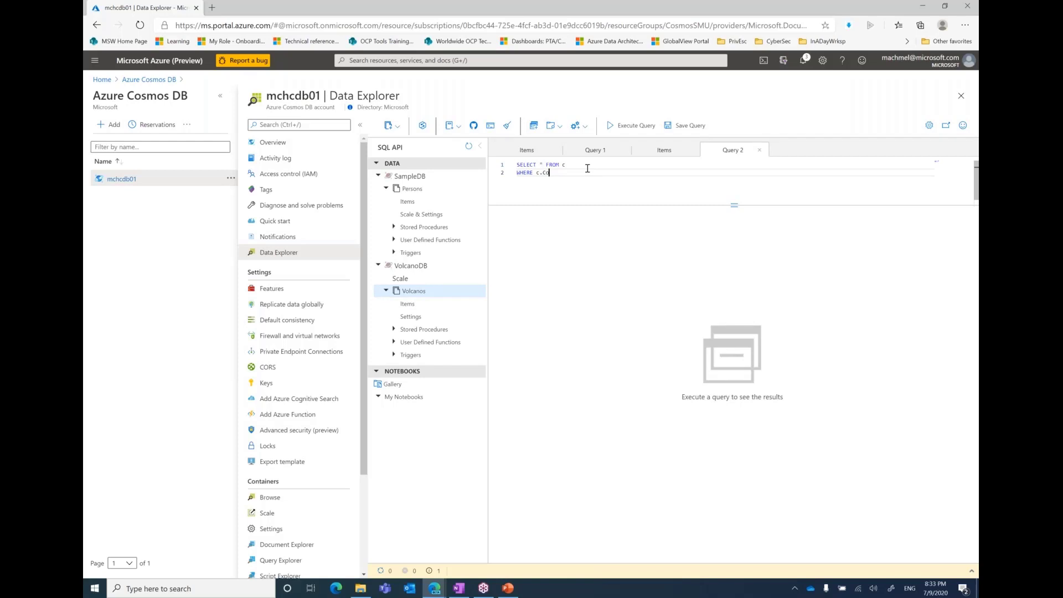
# - Create TestContainer in a new TestDB database with manual throughput of 400 RU/s and partition key /item/id
pyautogui.click(290, 150)
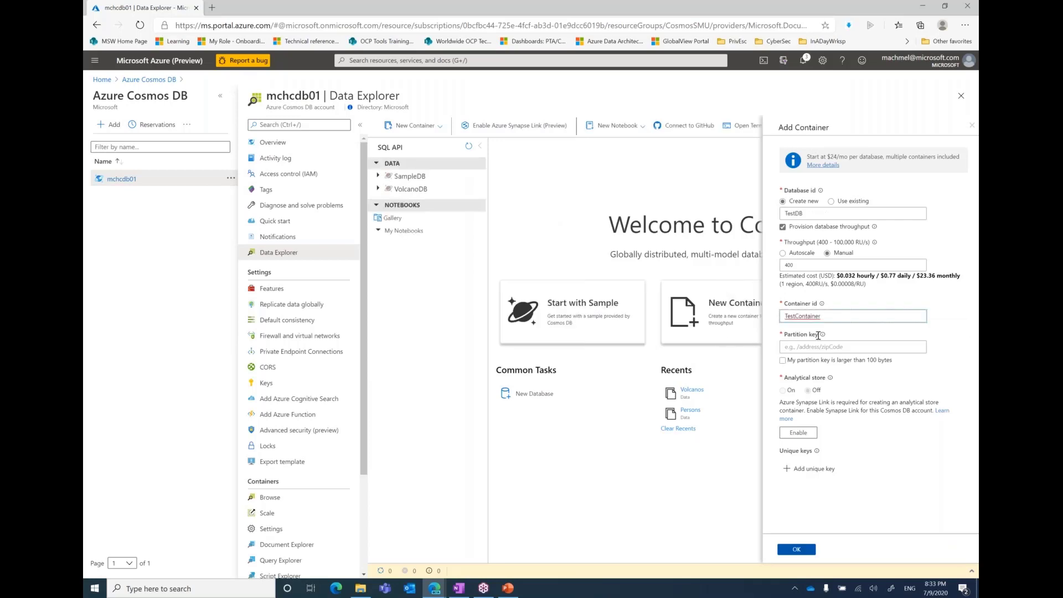
pyautogui.moveTo(823, 335)
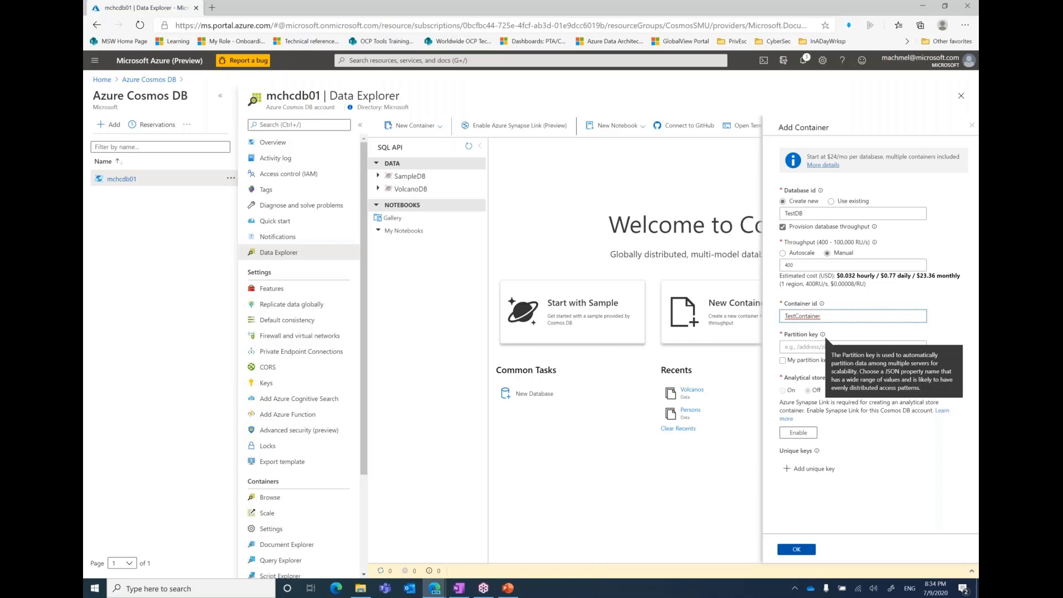
pyautogui.click(818, 348)
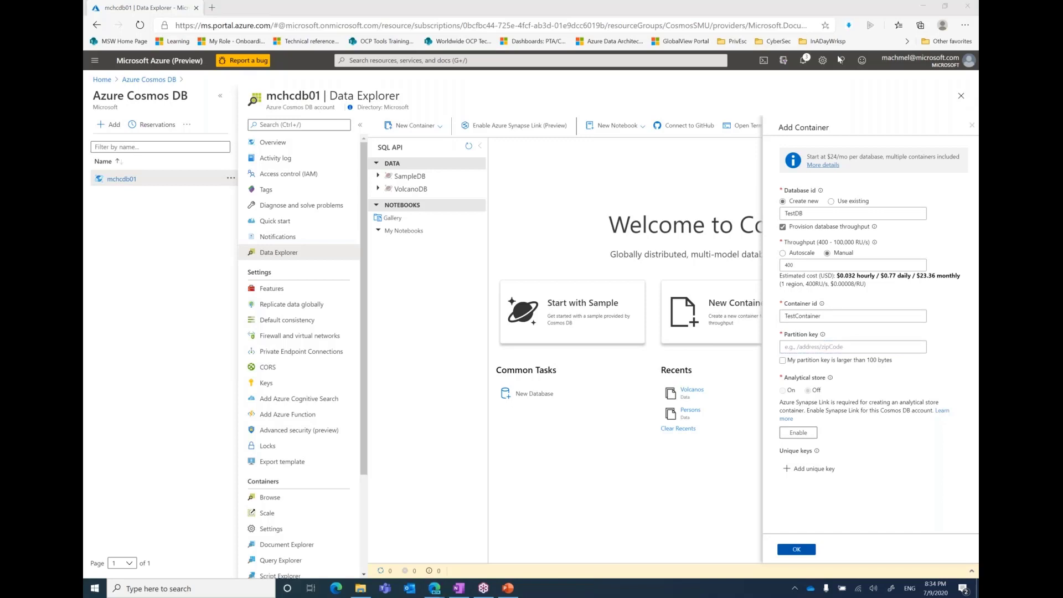
pyautogui.click(810, 348)
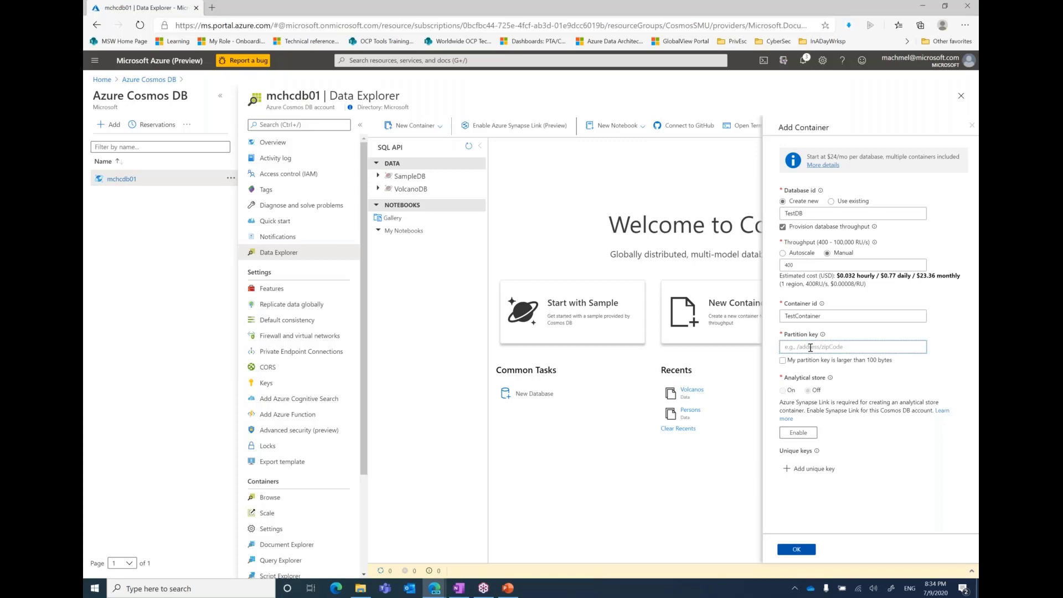
pyautogui.write('/item/id')
pyautogui.click(798, 550)
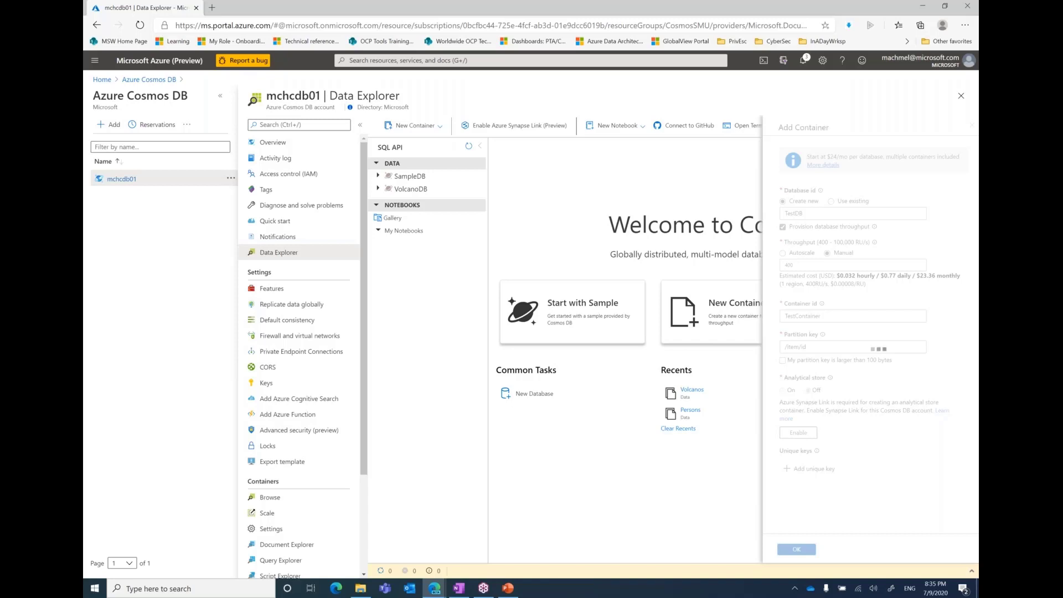
# - Switch to the SMU.CosmosDB slide show in PowerPoint and advance to the SQL Syntax slide
pyautogui.hotkey('alt', 'Tab')
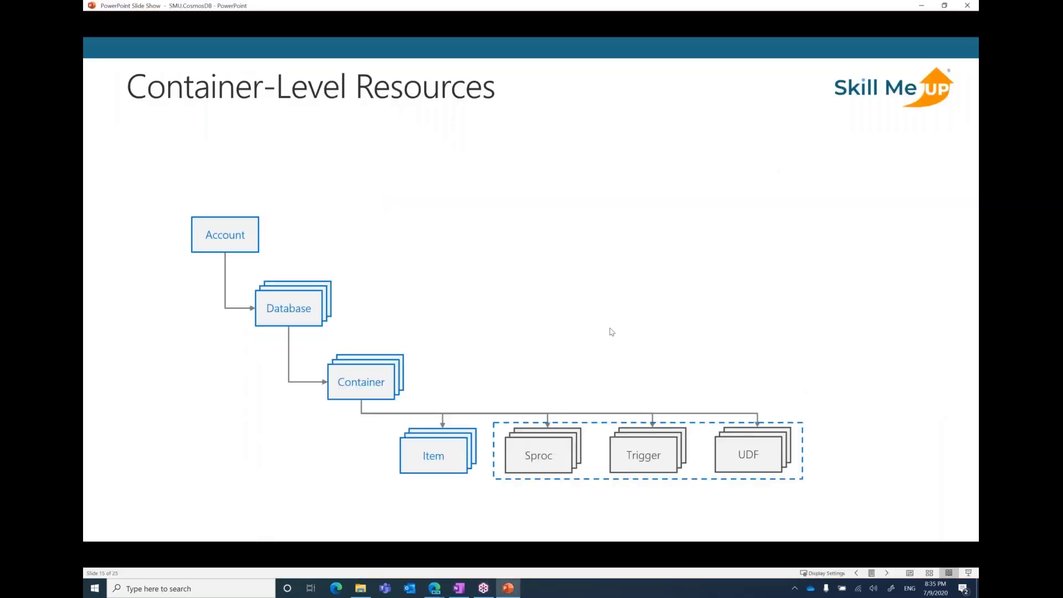
pyautogui.press('Right')
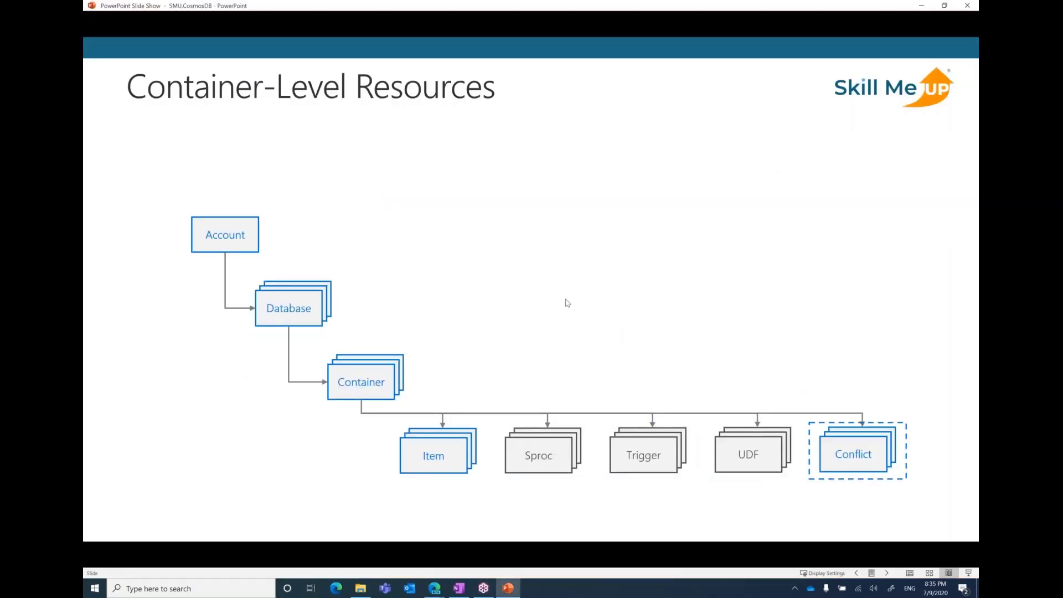
pyautogui.press('Right')
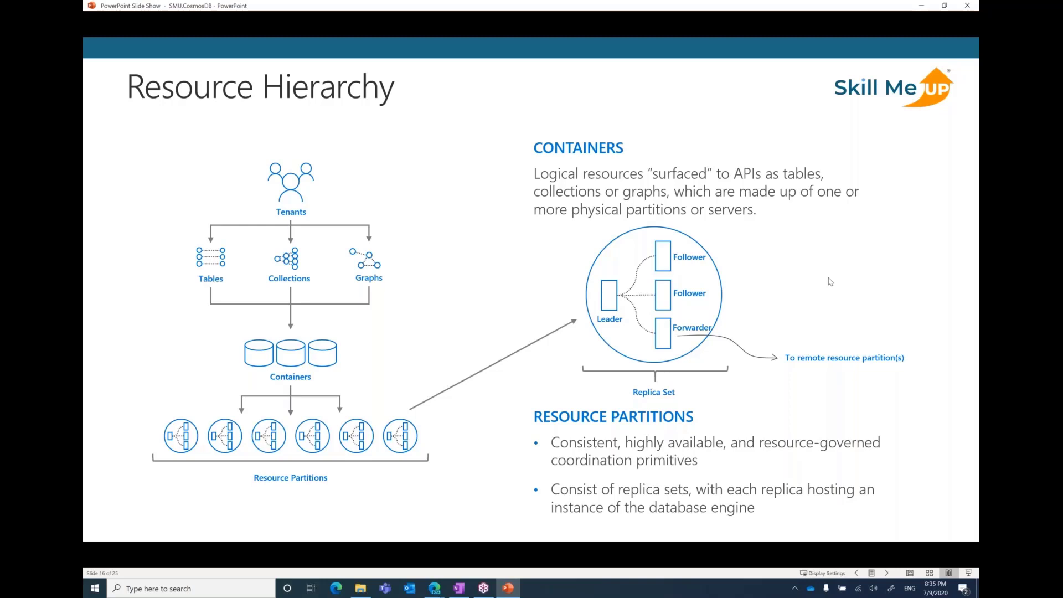
pyautogui.press('Right')
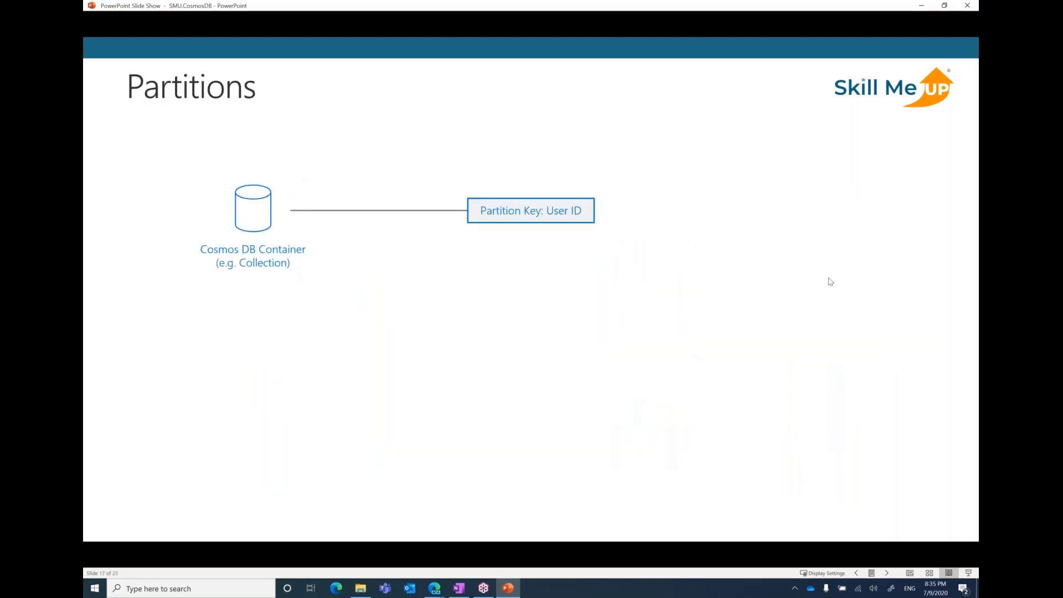
pyautogui.press('Right')
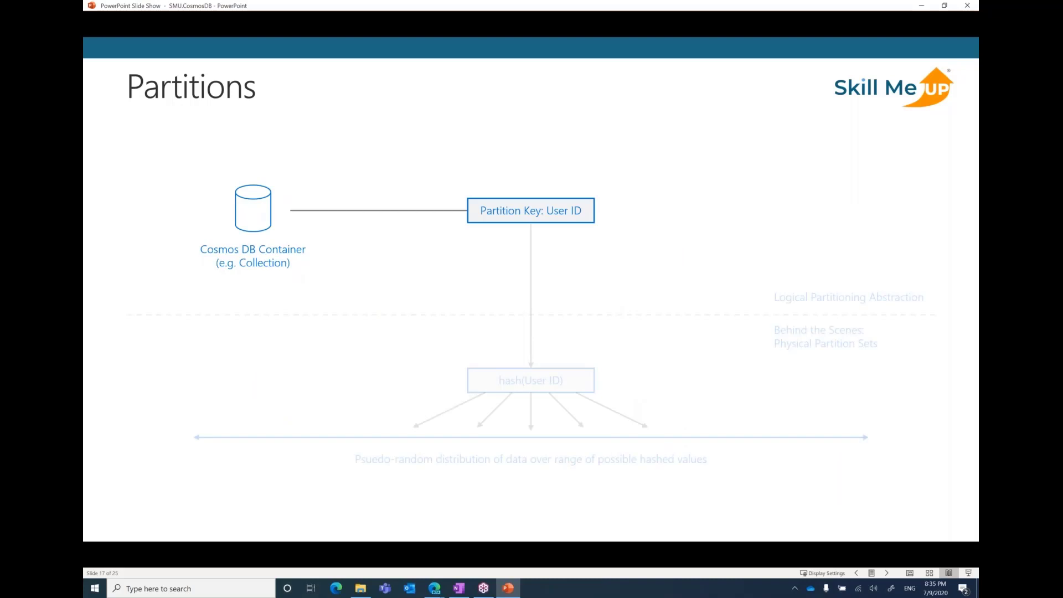
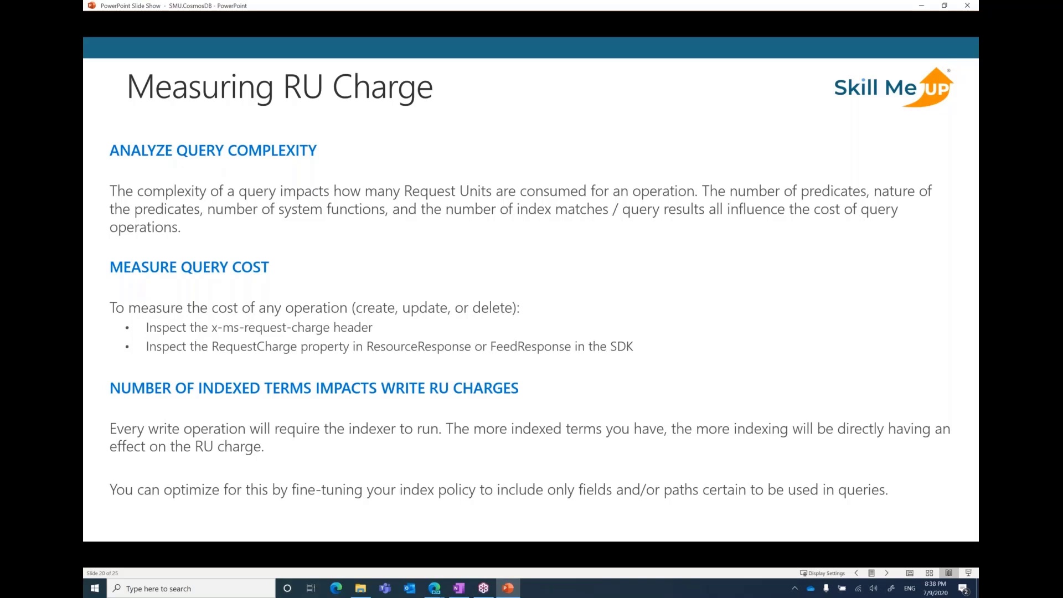
pyautogui.press('Right')
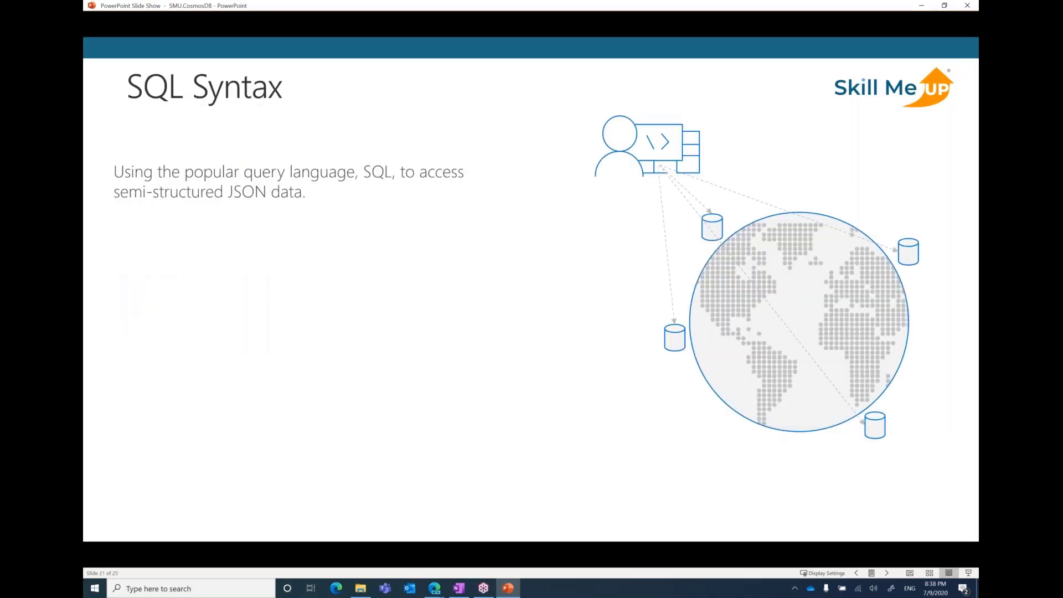
# - Return to the Azure portal, expand SampleDB and VolcanoDB, and show the items of the Volcanos container
pyautogui.click(434, 589)
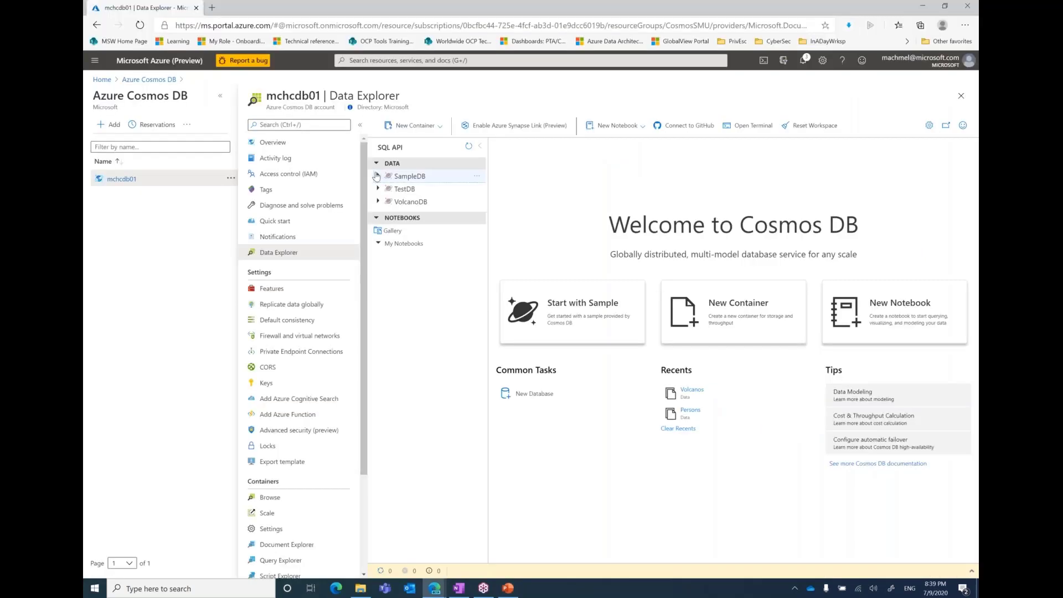
pyautogui.click(378, 176)
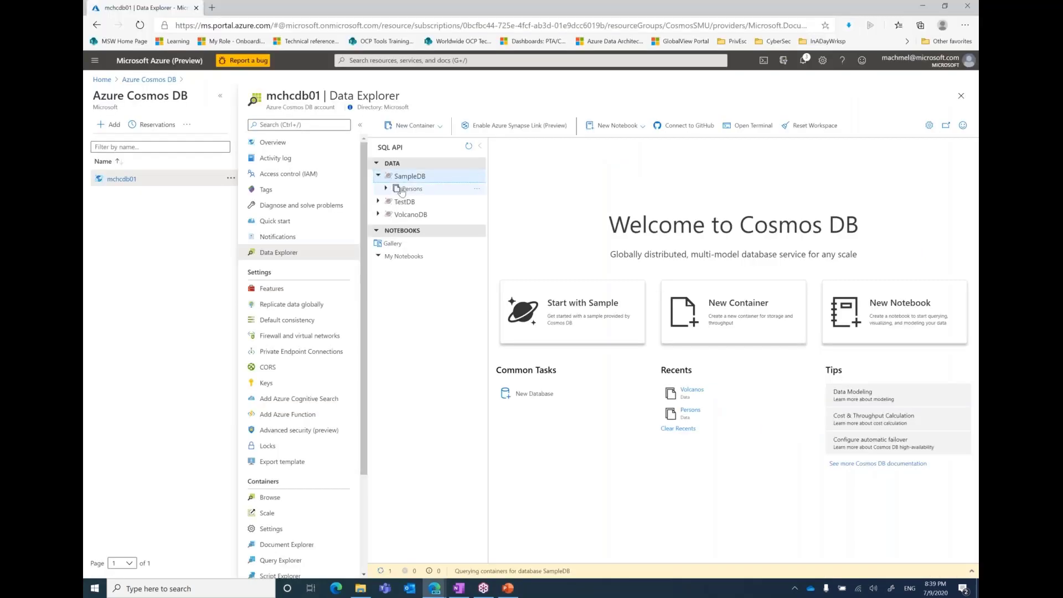
pyautogui.click(378, 214)
pyautogui.click(411, 239)
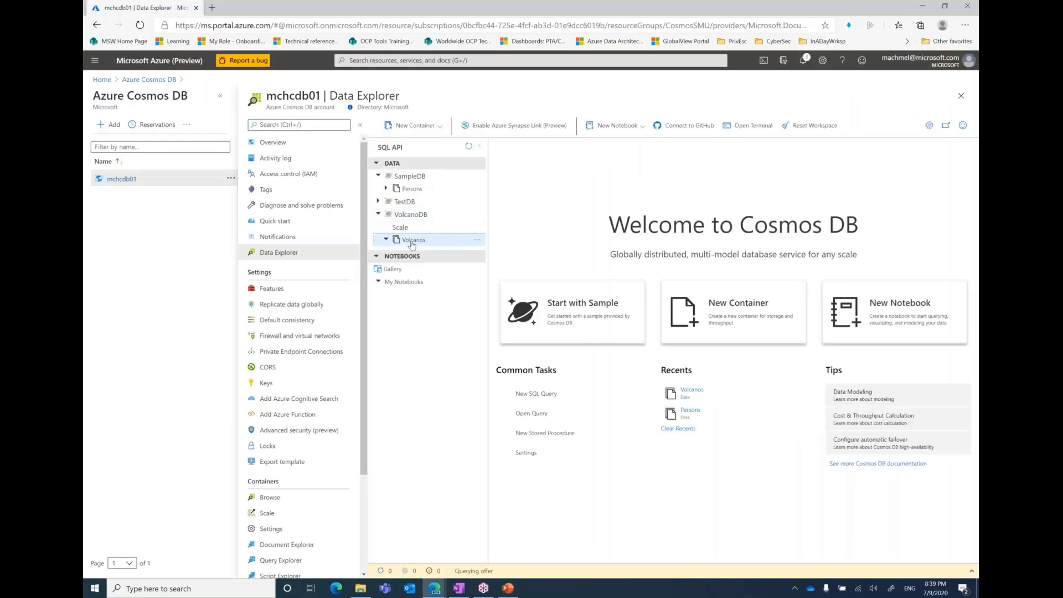
pyautogui.click(400, 252)
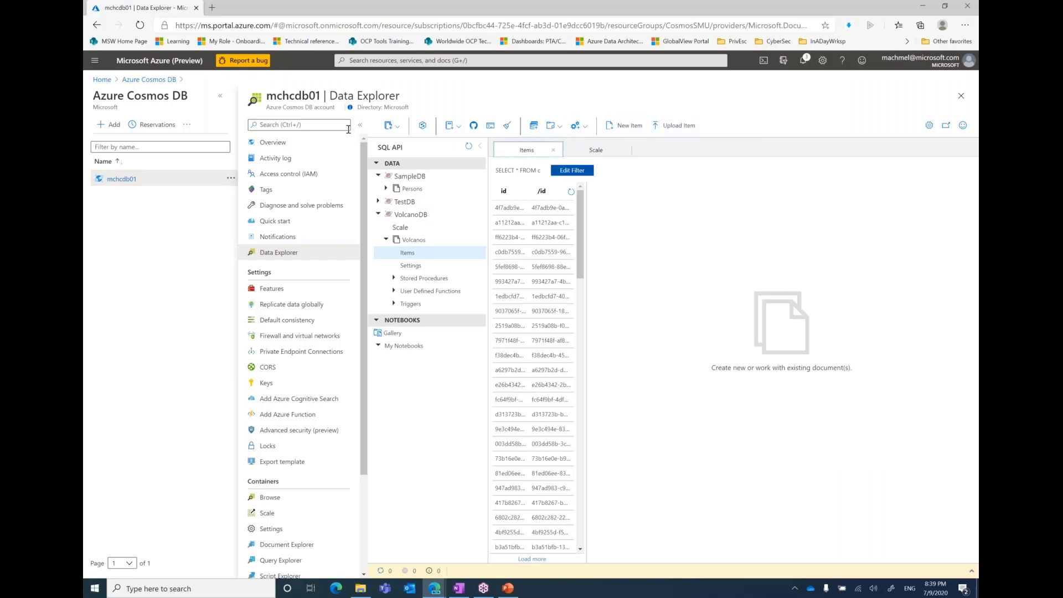
# - Open a new SQL query for the Volcanos container
pyautogui.click(397, 127)
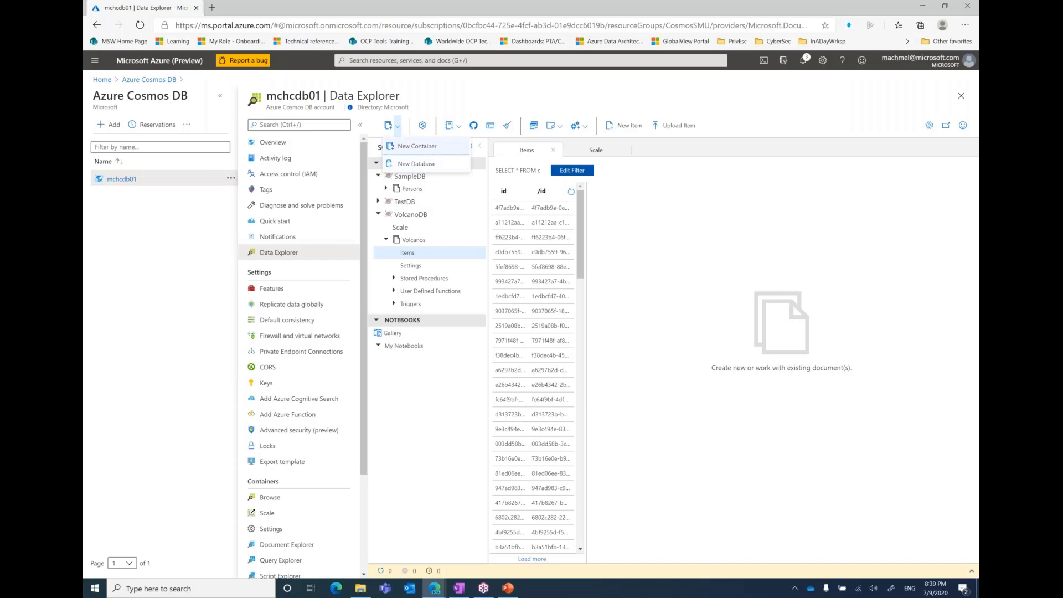
pyautogui.click(459, 127)
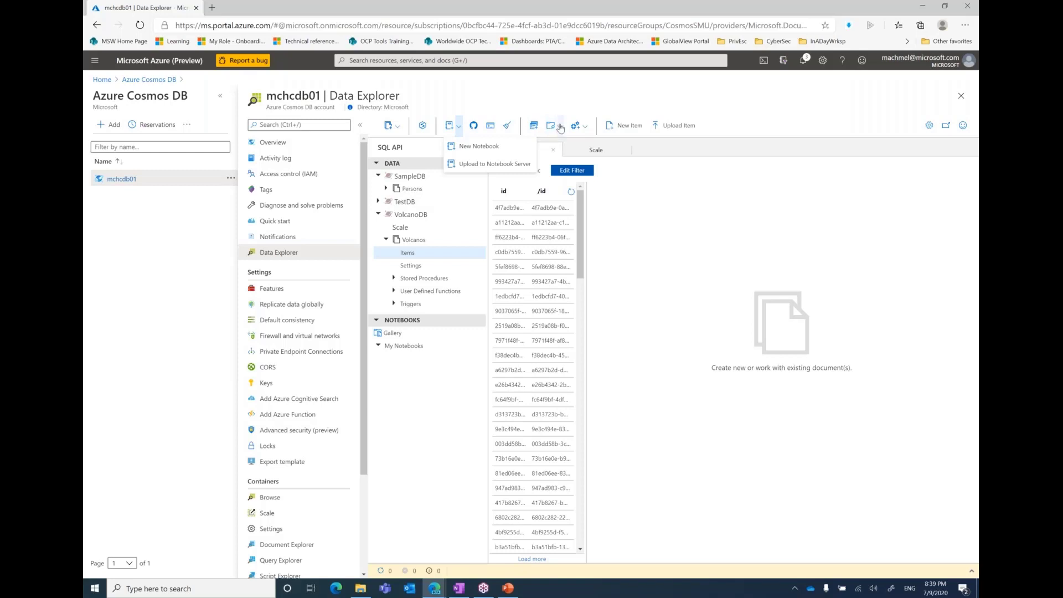
pyautogui.click(535, 127)
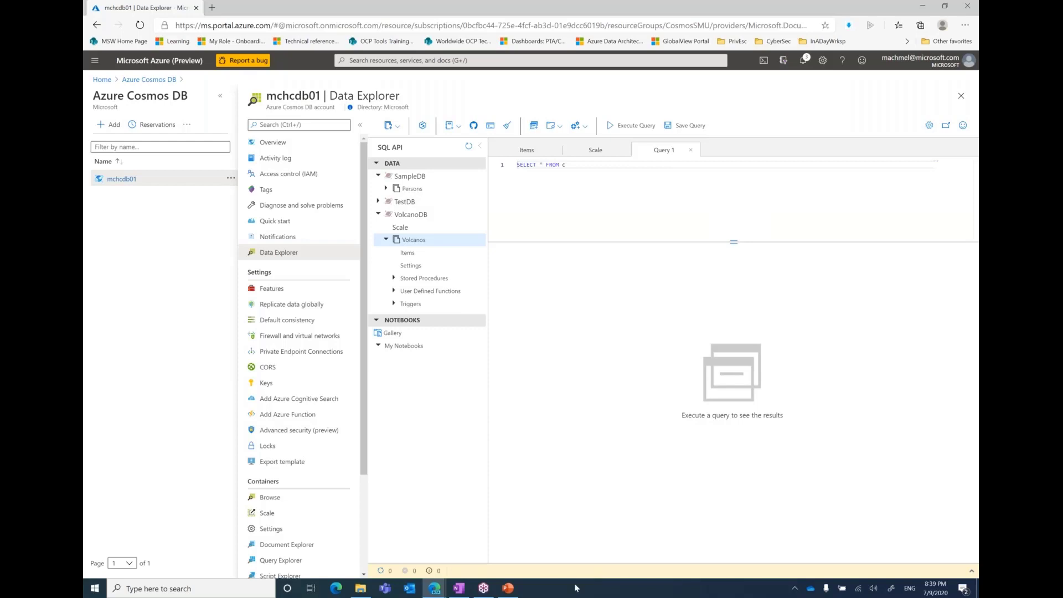
# - Check the SQL Syntax slide in PowerPoint and return to the query in the Azure portal
pyautogui.click(506, 589)
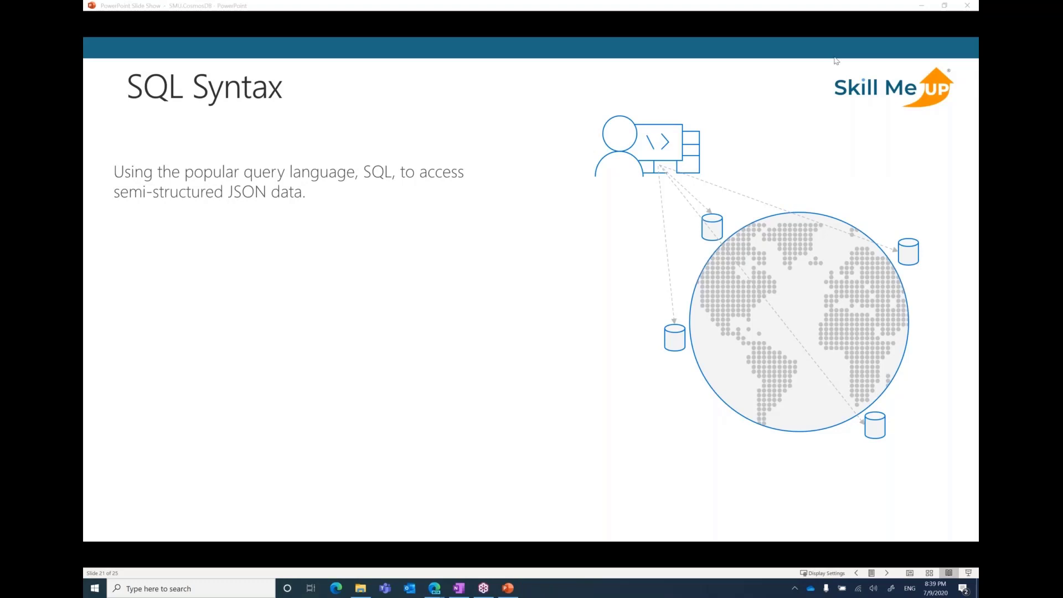
pyautogui.moveTo(434, 588)
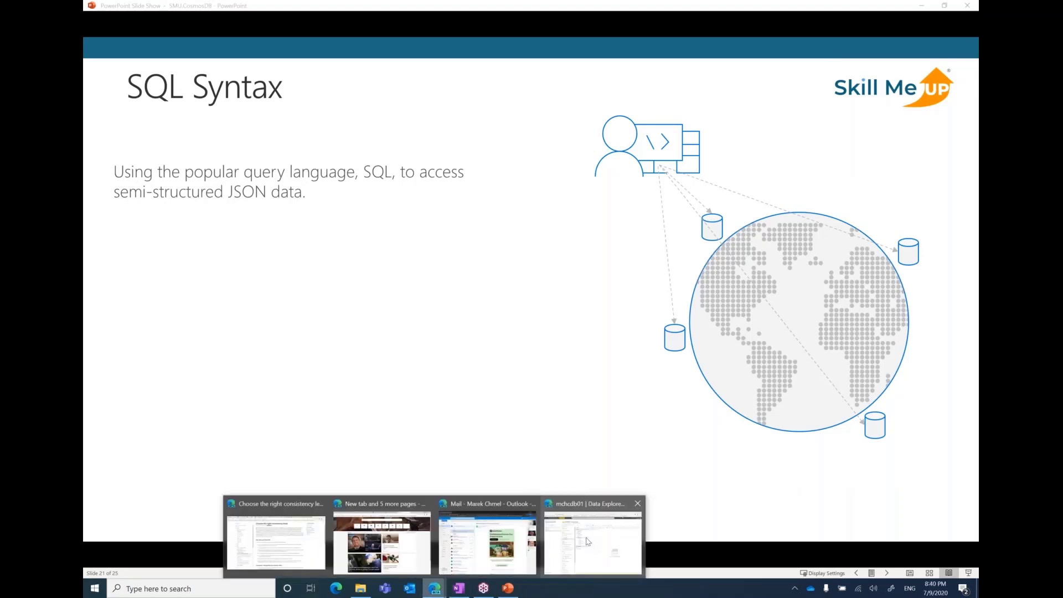
pyautogui.click(587, 541)
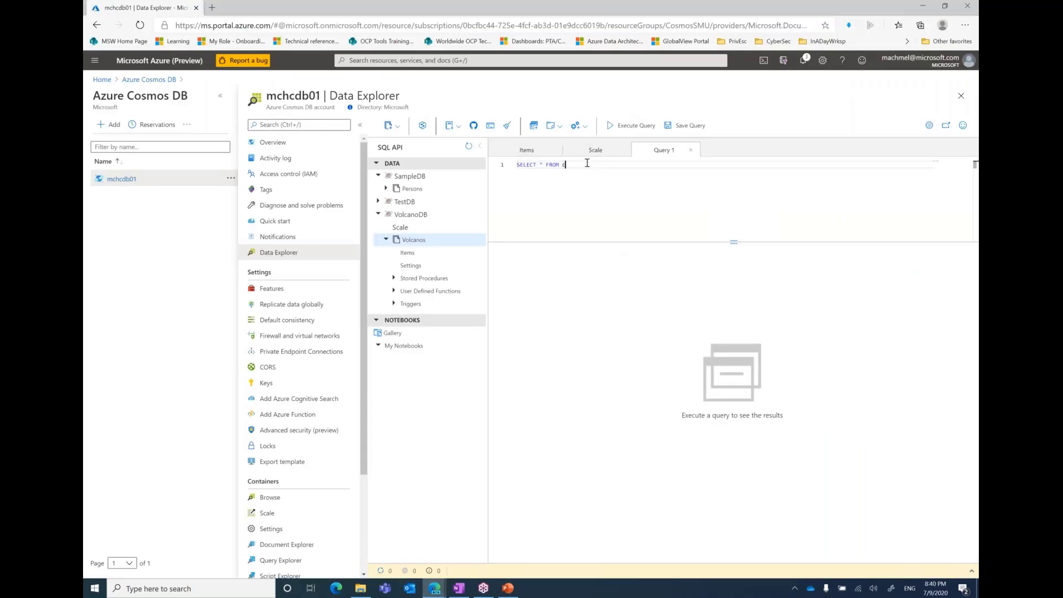
# - Run the default SELECT * FROM c query, and rerun it with the filter WHERE c.Country = "United States"
pyautogui.click(634, 127)
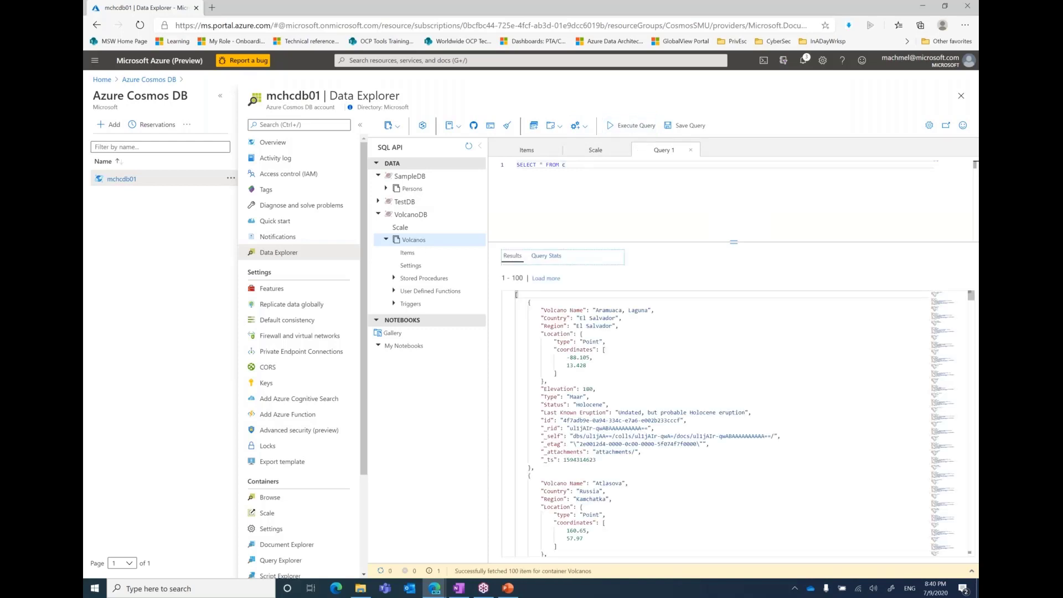
pyautogui.click(571, 165)
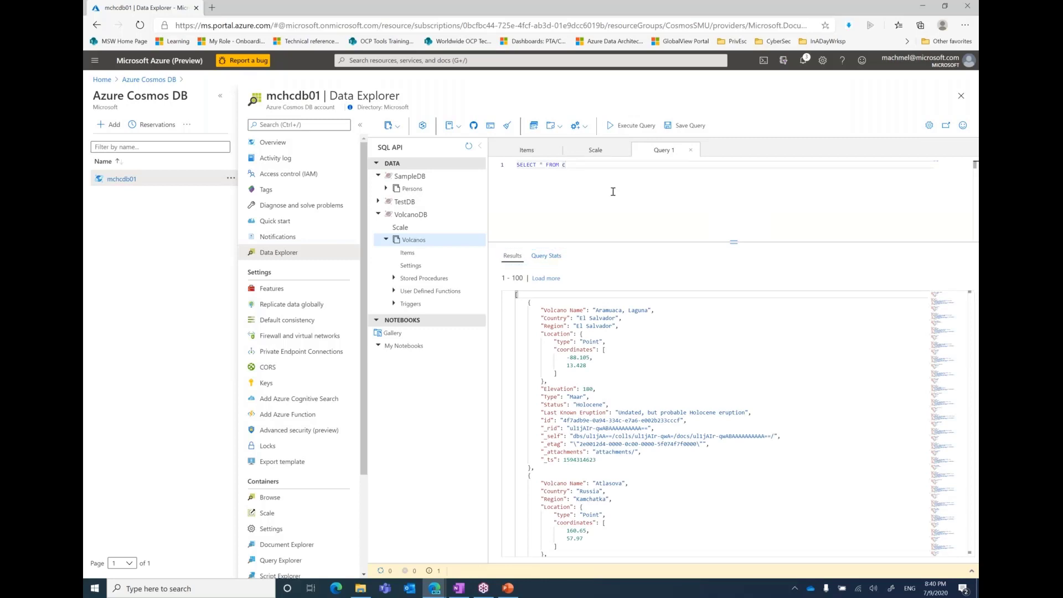
pyautogui.press('Return')
pyautogui.write('WHERE ')
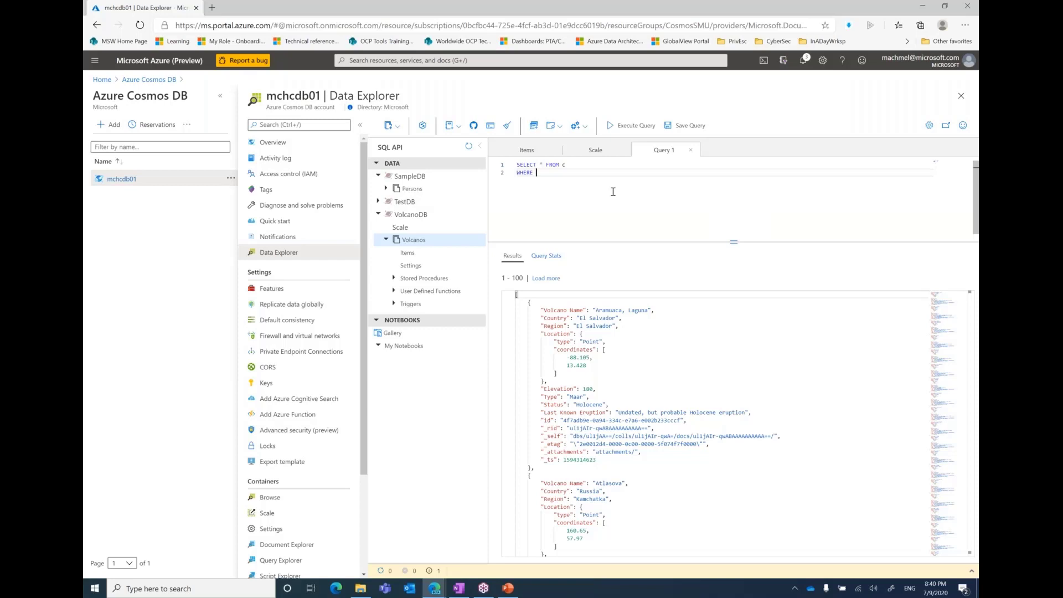
pyautogui.write('c.Country')
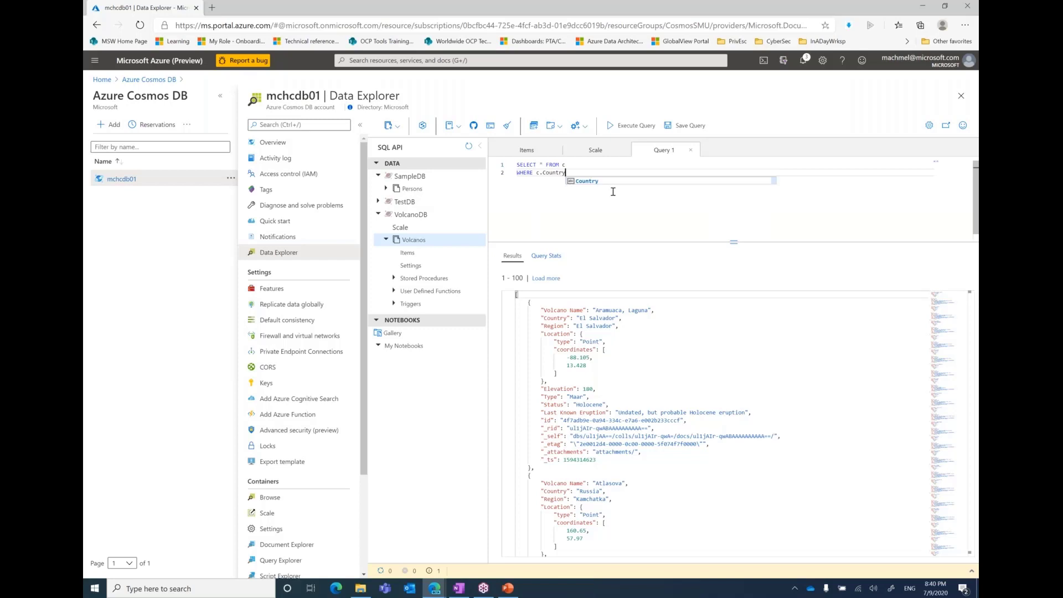
pyautogui.click(596, 178)
pyautogui.write("= '")
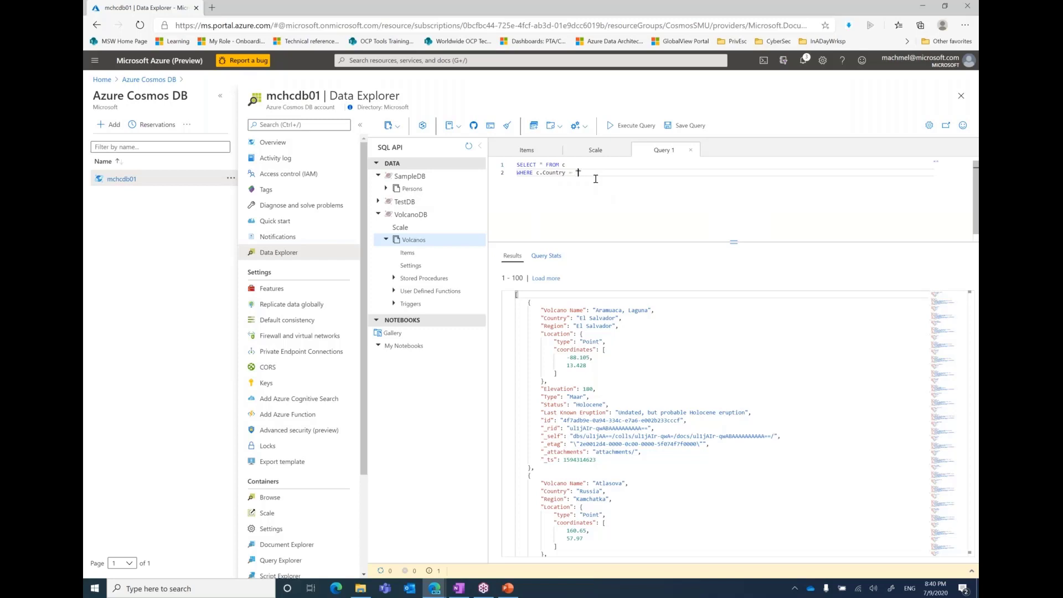
pyautogui.write('United S')
pyautogui.press('BackSpace')
pyautogui.press('BackSpace')
pyautogui.write('States')
pyautogui.click(633, 127)
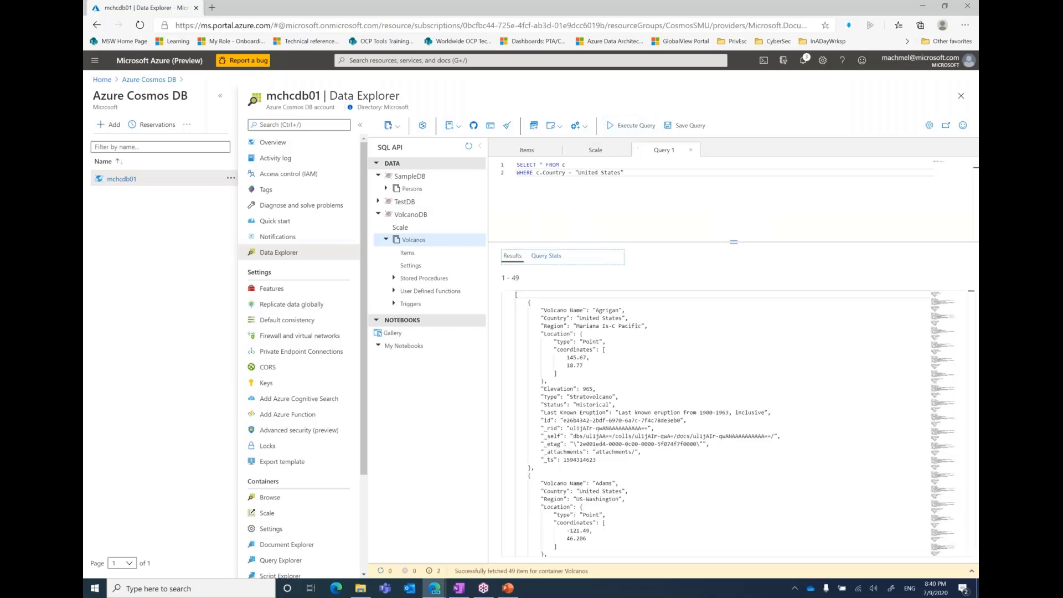
# - Make the query select only c.Type instead of all fields, run it and look through the results
pyautogui.doubleClick(540, 164)
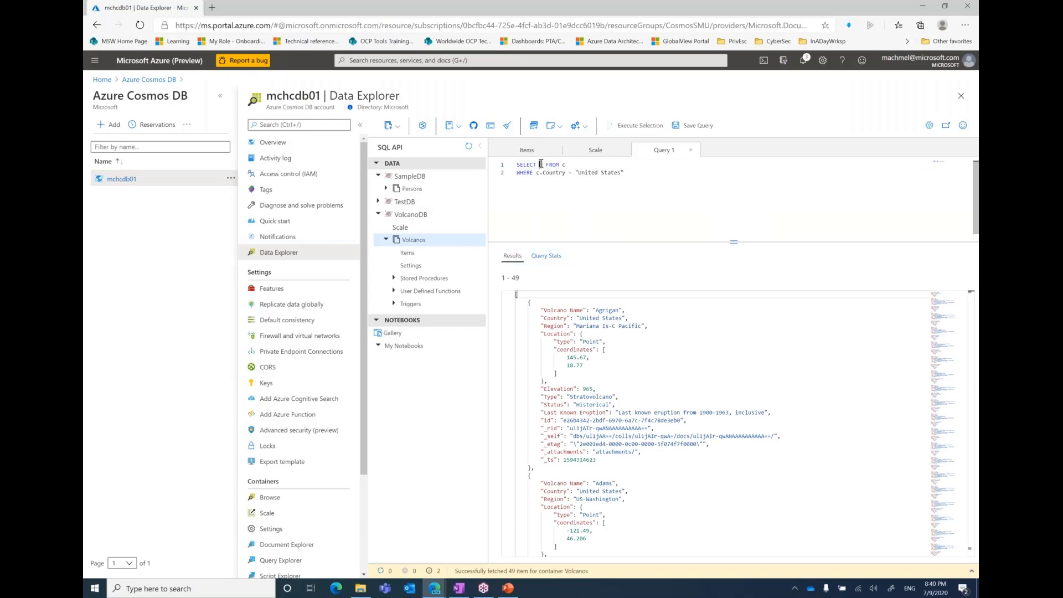
pyautogui.write('c.Vo')
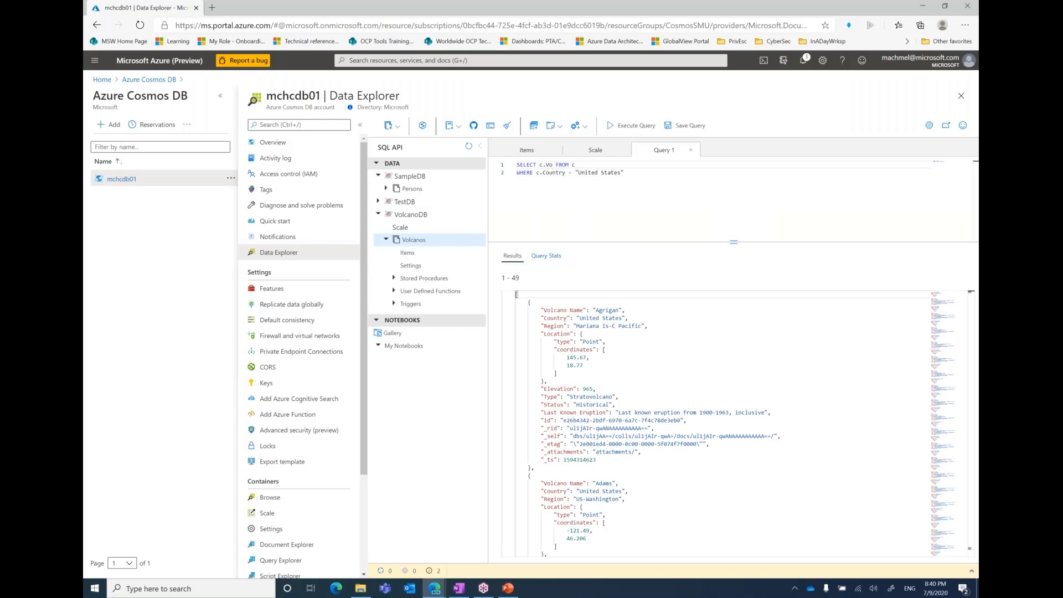
pyautogui.write('l')
pyautogui.press('BackSpace')
pyautogui.press('BackSpace')
pyautogui.press('BackSpace')
pyautogui.write('type')
pyautogui.press('BackSpace')
pyautogui.press('BackSpace')
pyautogui.press('BackSpace')
pyautogui.press('BackSpace')
pyautogui.write('Type')
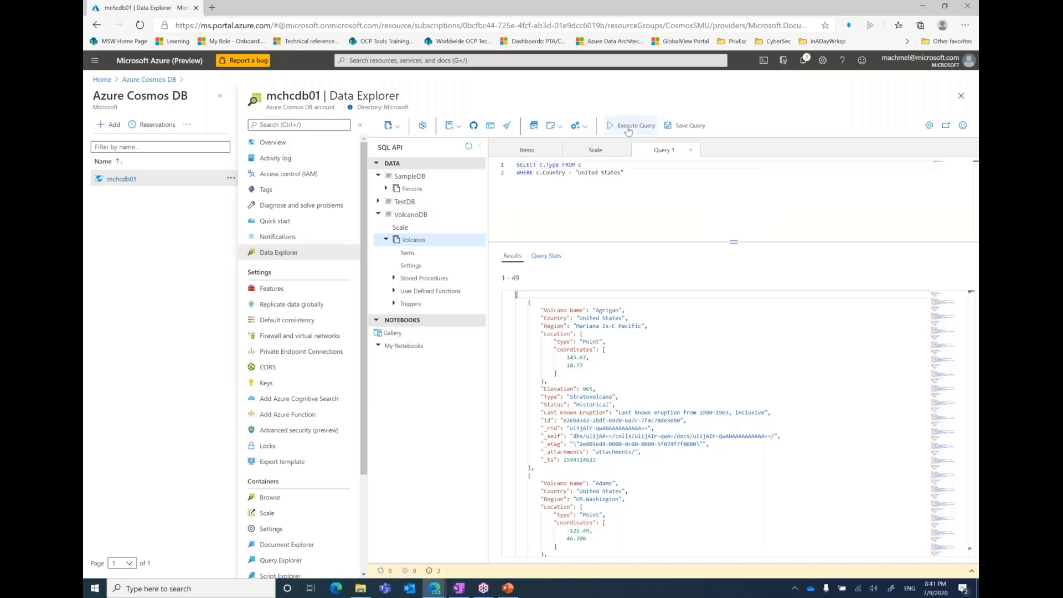
pyautogui.click(629, 131)
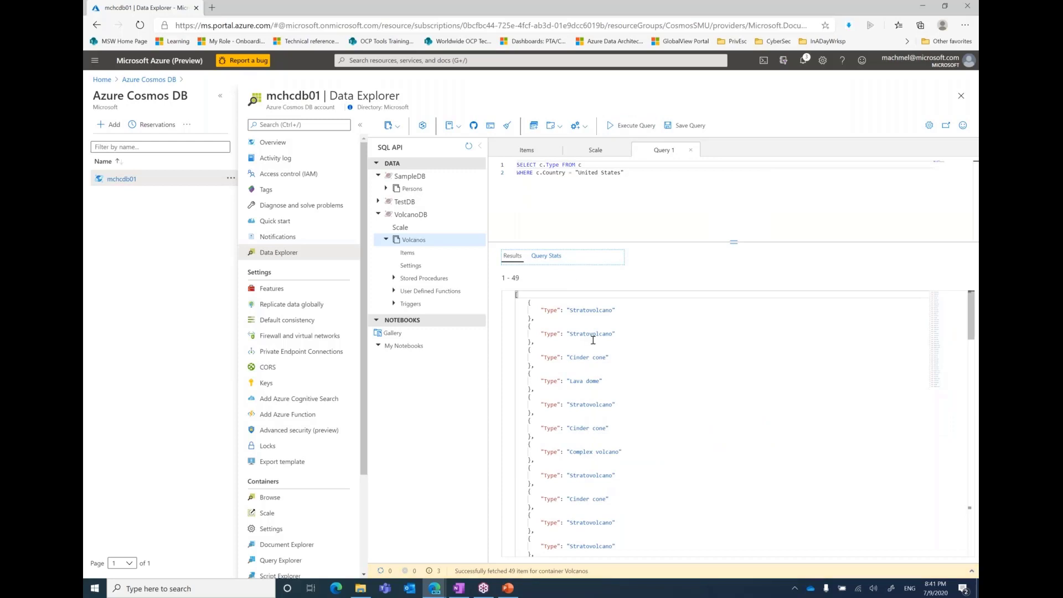
pyautogui.scroll(-5, 593, 340)
pyautogui.scroll(5, 593, 340)
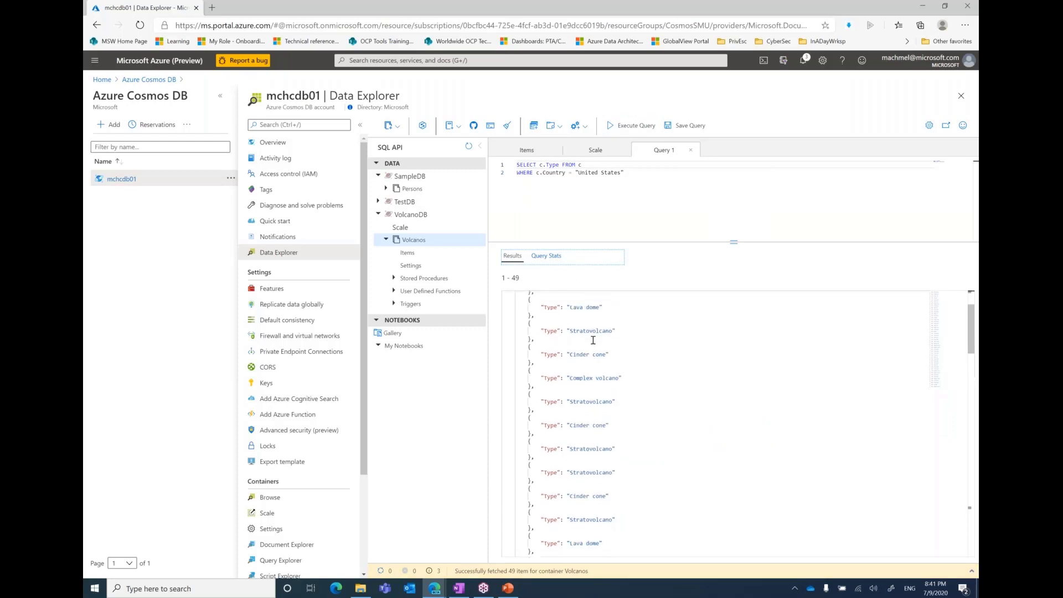
# - Try to run the query with [c.Volcano Name] in square brackets as the selected field
pyautogui.click(548, 164)
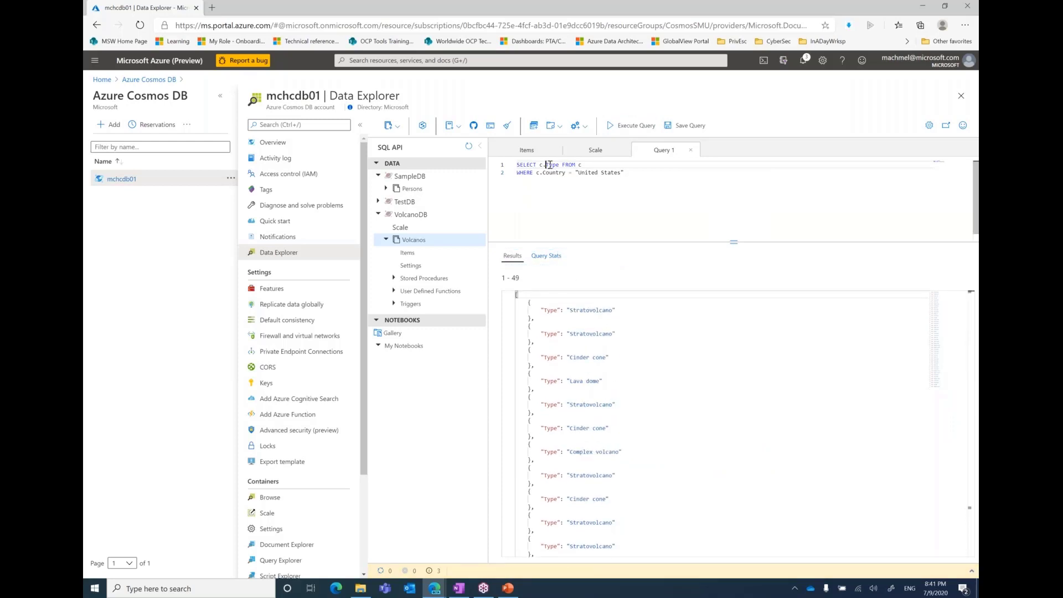
pyautogui.click(540, 165)
pyautogui.write('[')
pyautogui.press('BackSpace')
pyautogui.press('BackSpace')
pyautogui.press('BackSpace')
pyautogui.press('BackSpace')
pyautogui.write('Volcano Name')
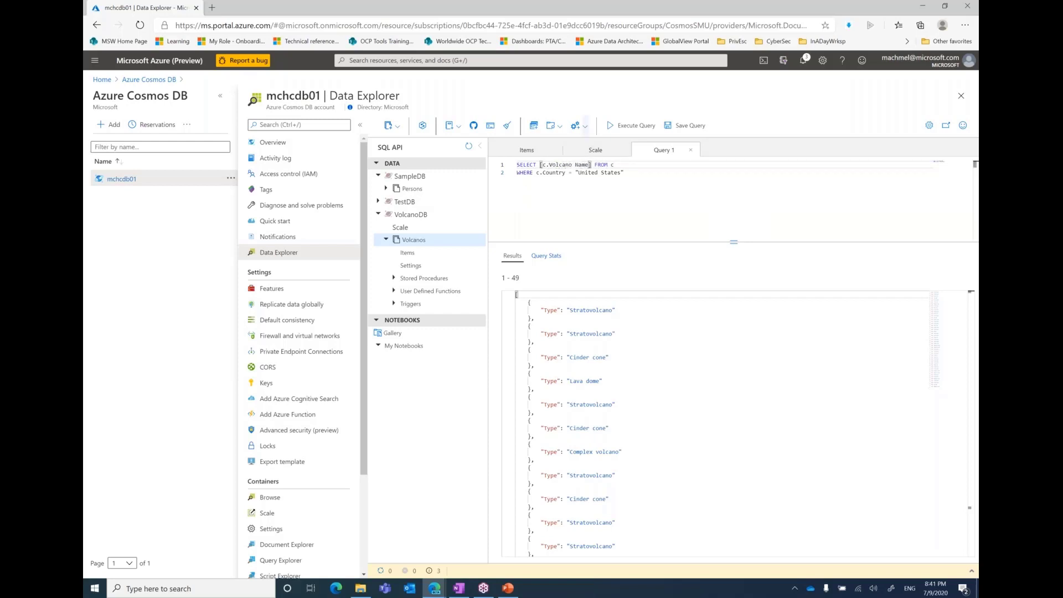
pyautogui.click(616, 127)
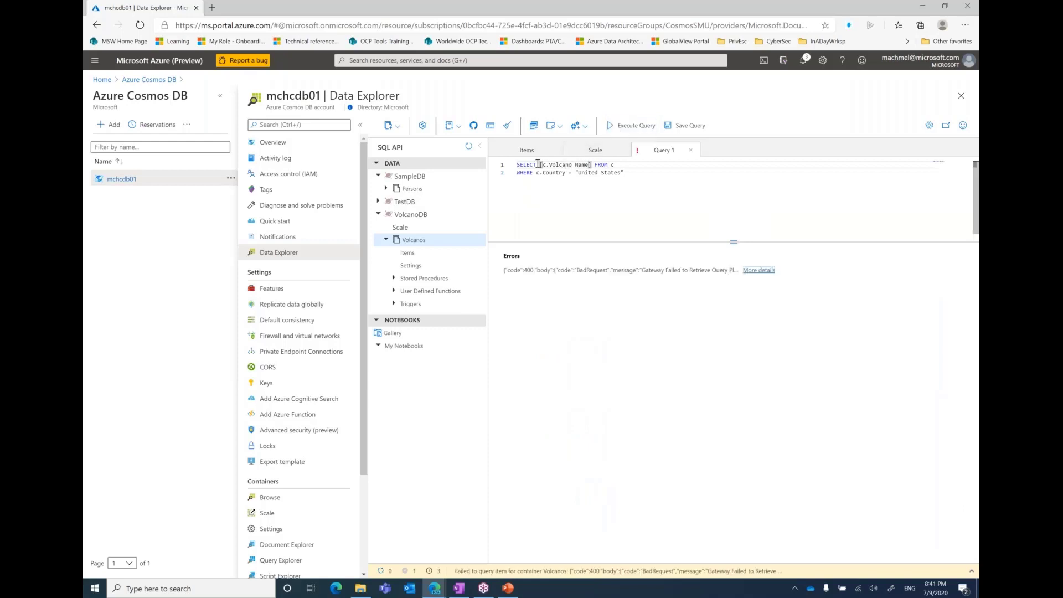
# - Try writing the selected field as c.Volcano Name without square brackets
pyautogui.moveTo(589, 165); pyautogui.dragTo(591, 165)
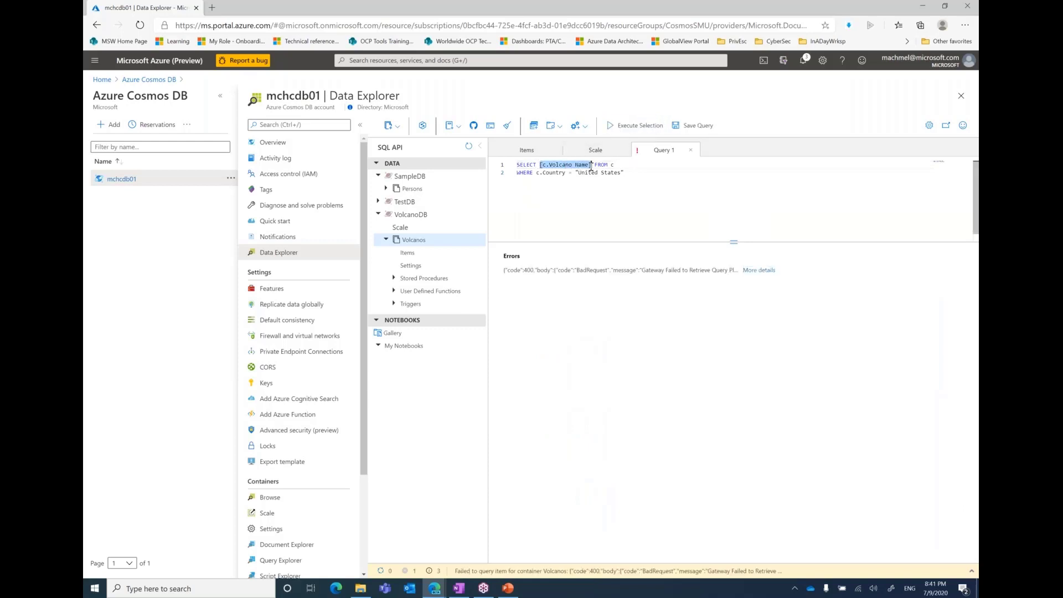
pyautogui.write('c.Vol')
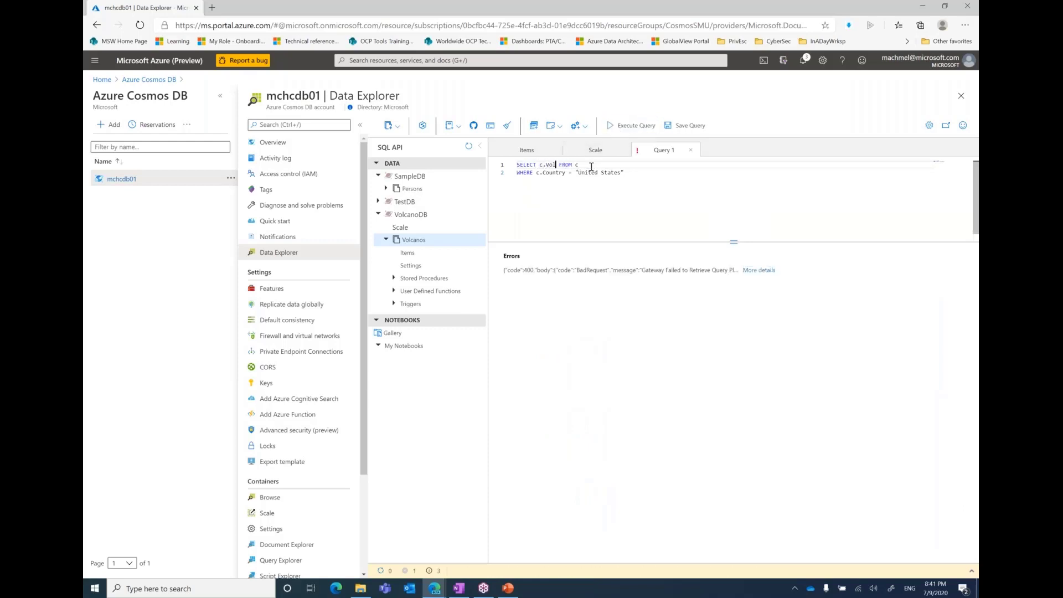
pyautogui.write('cano Name')
pyautogui.click(546, 165)
# - Restore * as the selection in the United States query and run it again
pyautogui.moveTo(585, 165); pyautogui.dragTo(541, 165)
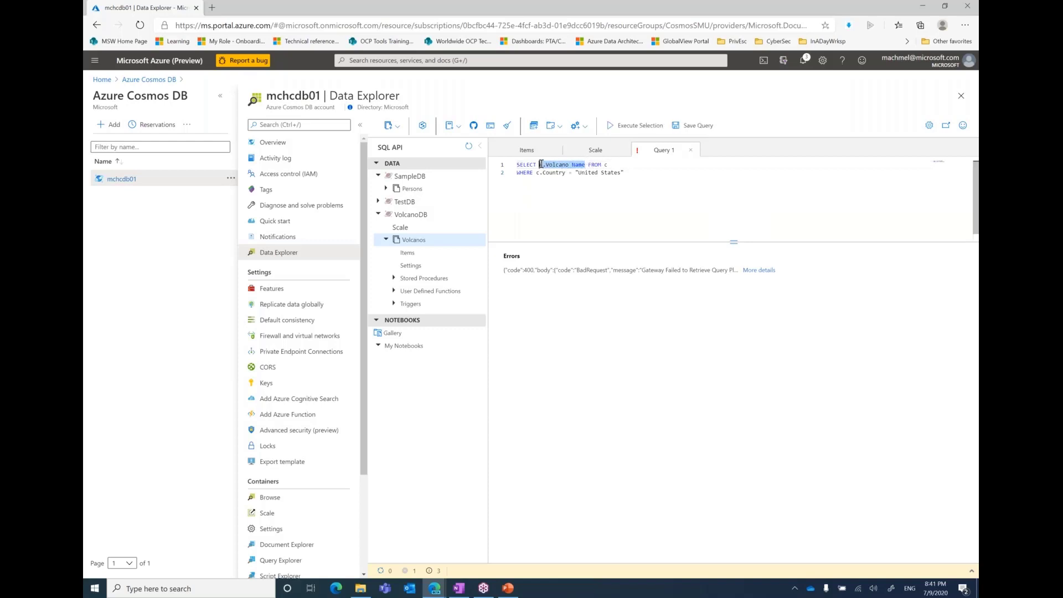
pyautogui.write('*')
pyautogui.click(631, 125)
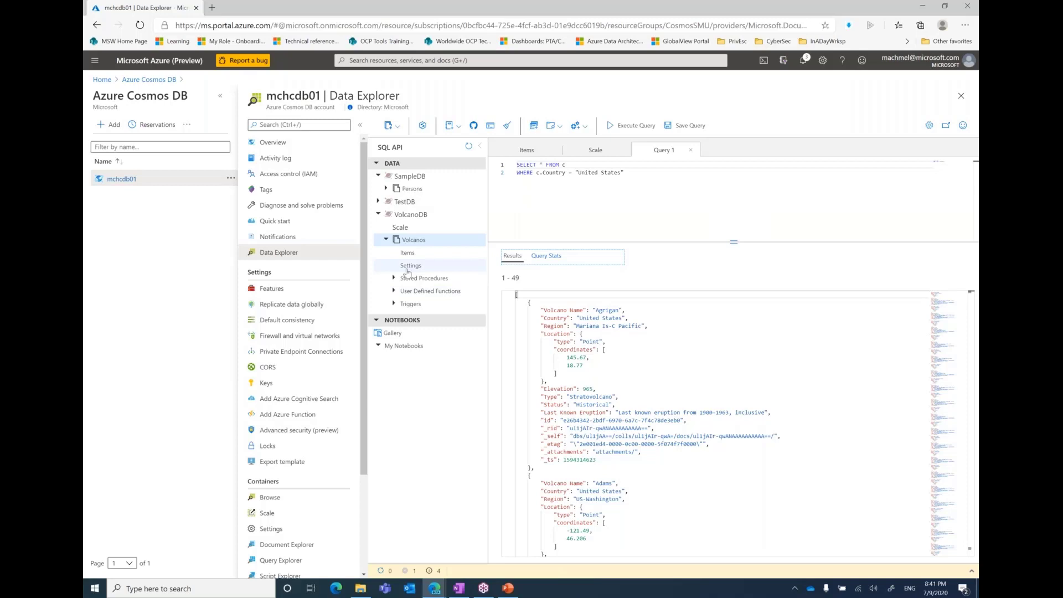
# - Show the Volcanos container's settings with its indexing policy and expand its User Defined Functions
pyautogui.click(409, 265)
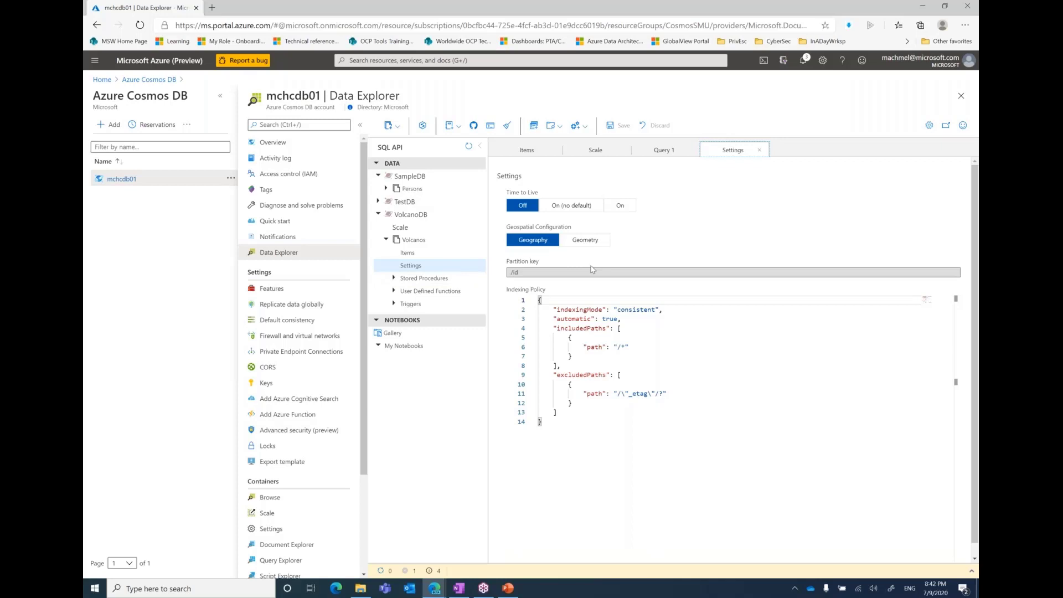
pyautogui.click(586, 127)
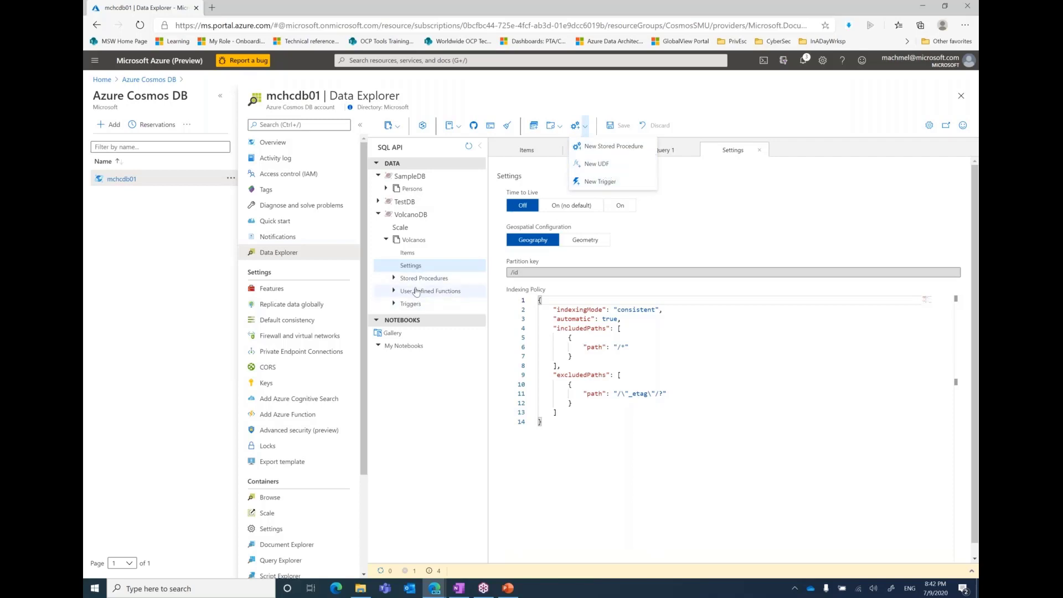
pyautogui.click(416, 292)
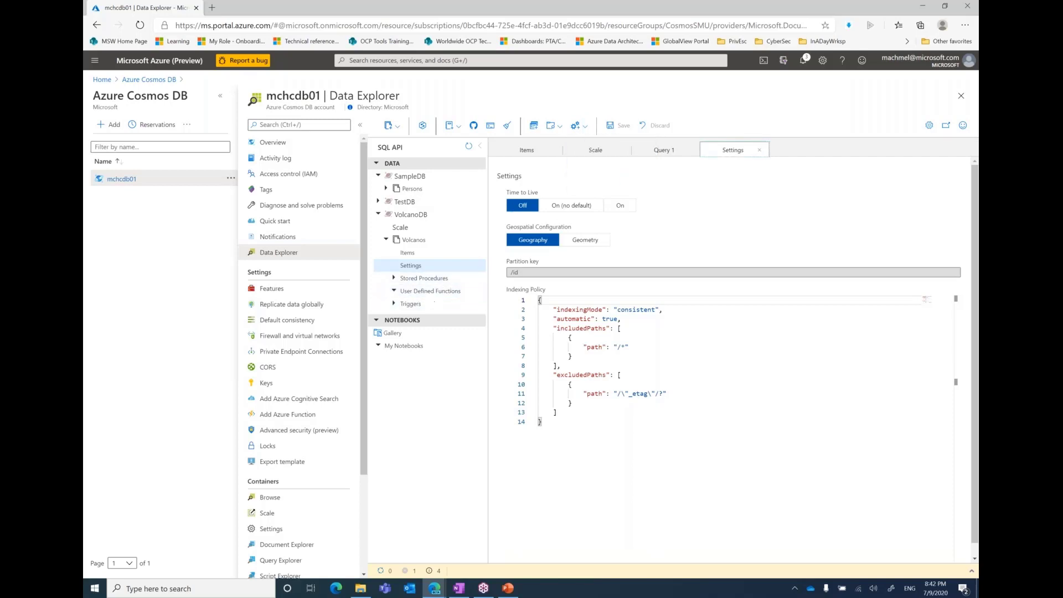
pyautogui.click(443, 297)
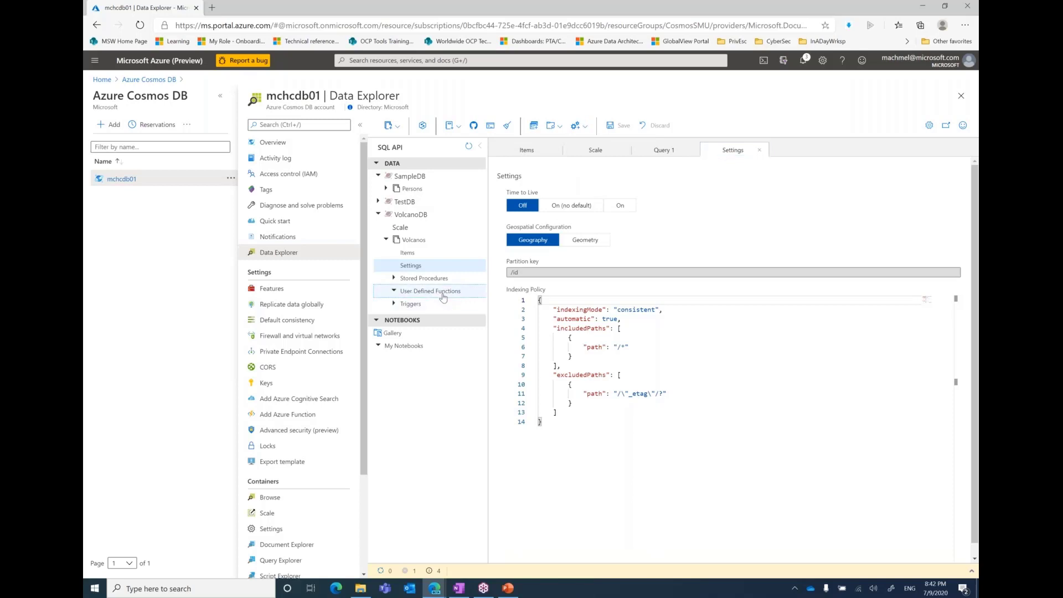
# - Start a new UDF for the Volcanos container, and close it unsaved together with the container's settings
pyautogui.click(581, 125)
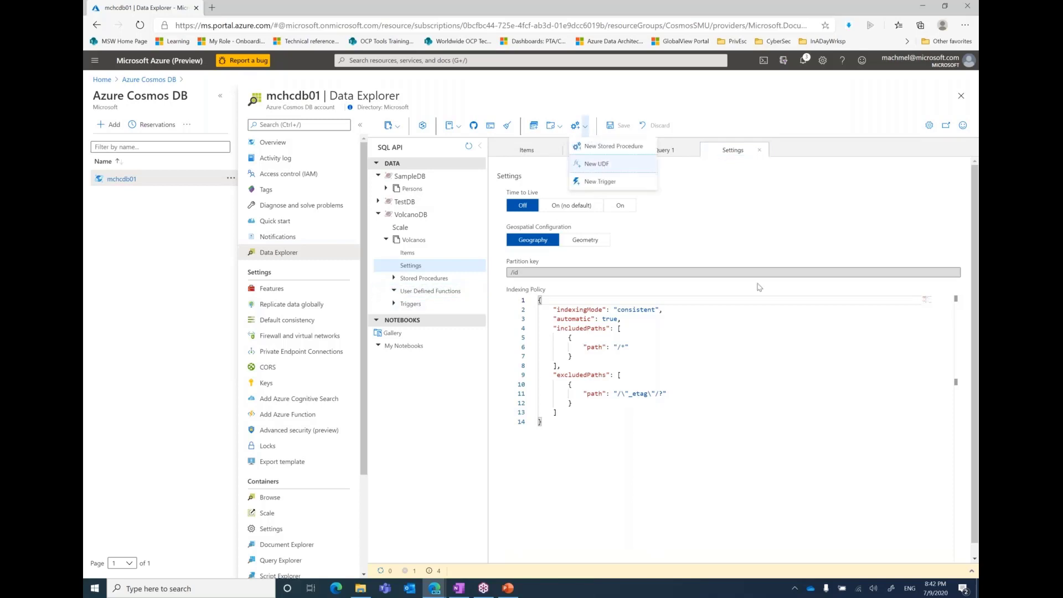
pyautogui.click(596, 164)
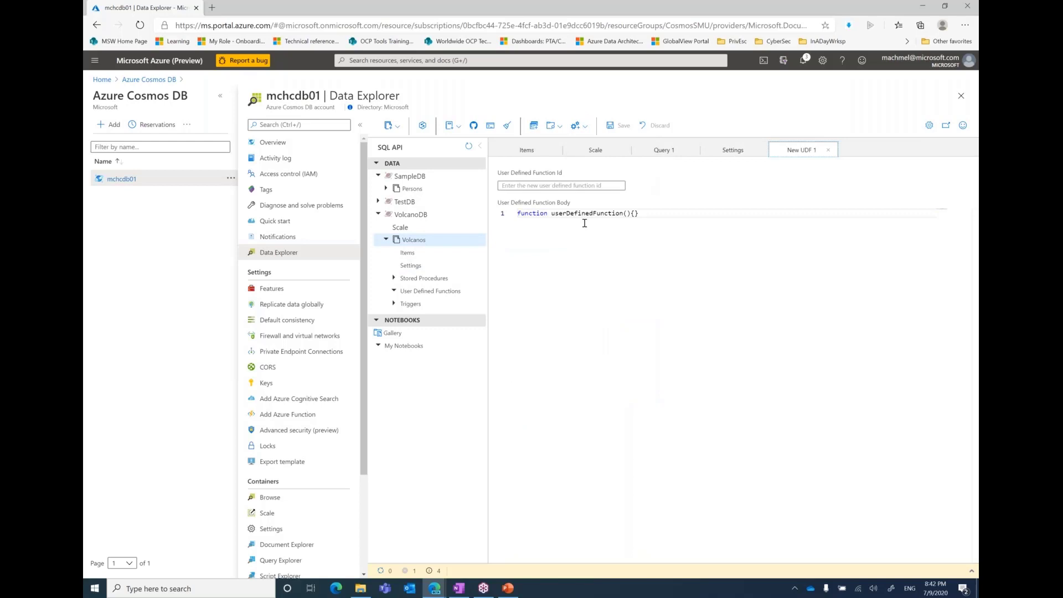
pyautogui.click(554, 188)
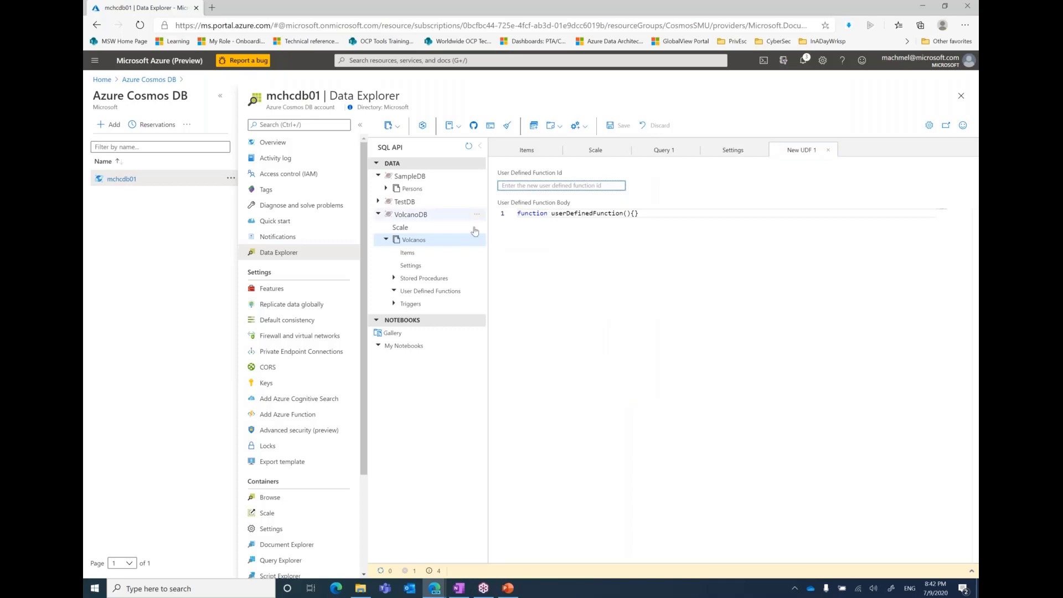
pyautogui.click(829, 151)
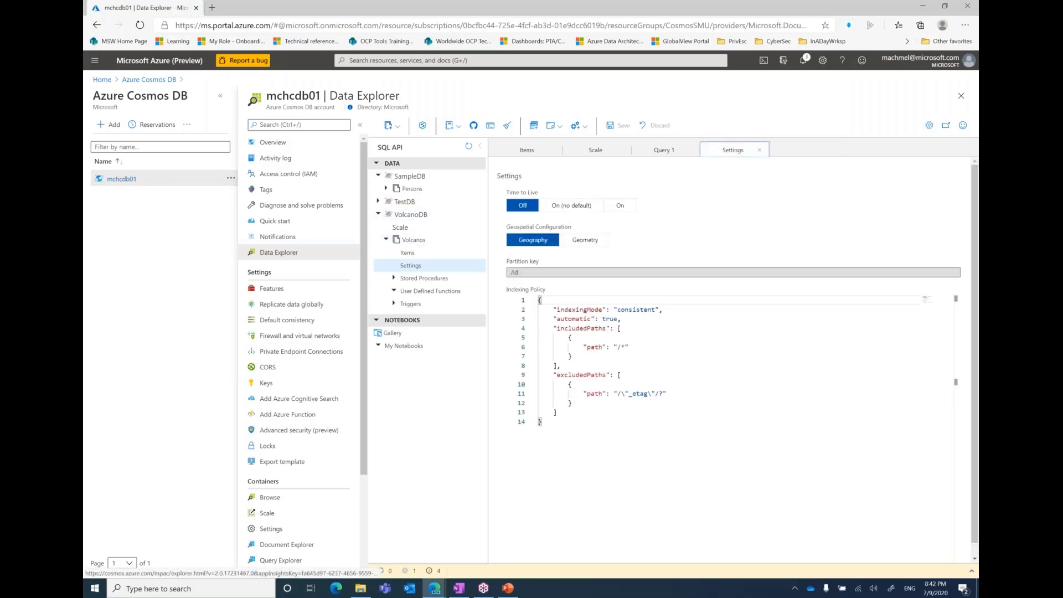
pyautogui.click(760, 151)
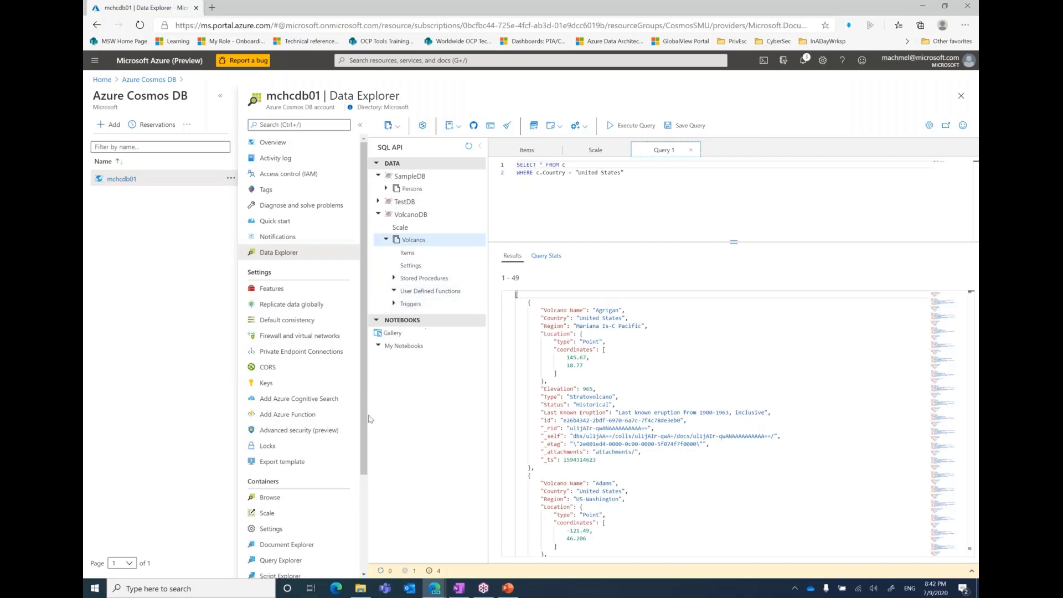
pyautogui.scroll(-1, 331, 413)
pyautogui.scroll(-2, 332, 413)
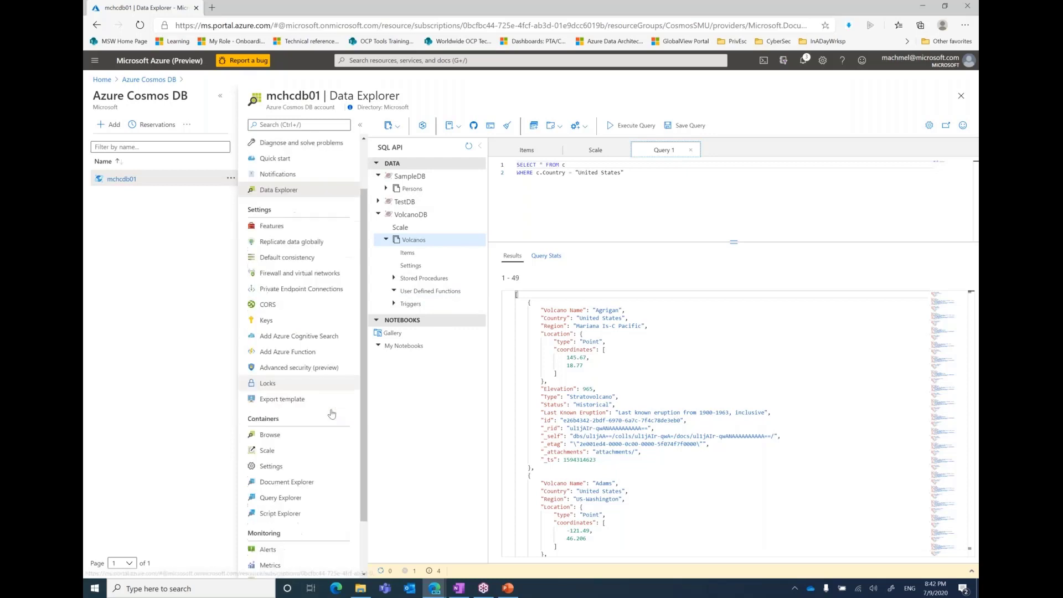
pyautogui.scroll(-1, 331, 412)
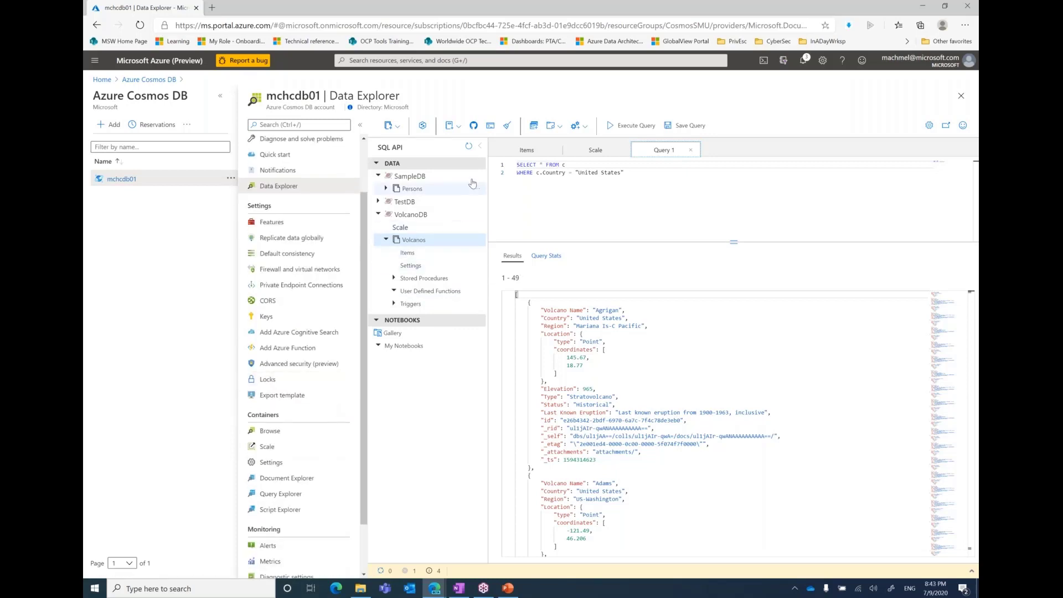
# - Create a new notebook for the mchcdb01 account and add a second cell to it
pyautogui.click(457, 125)
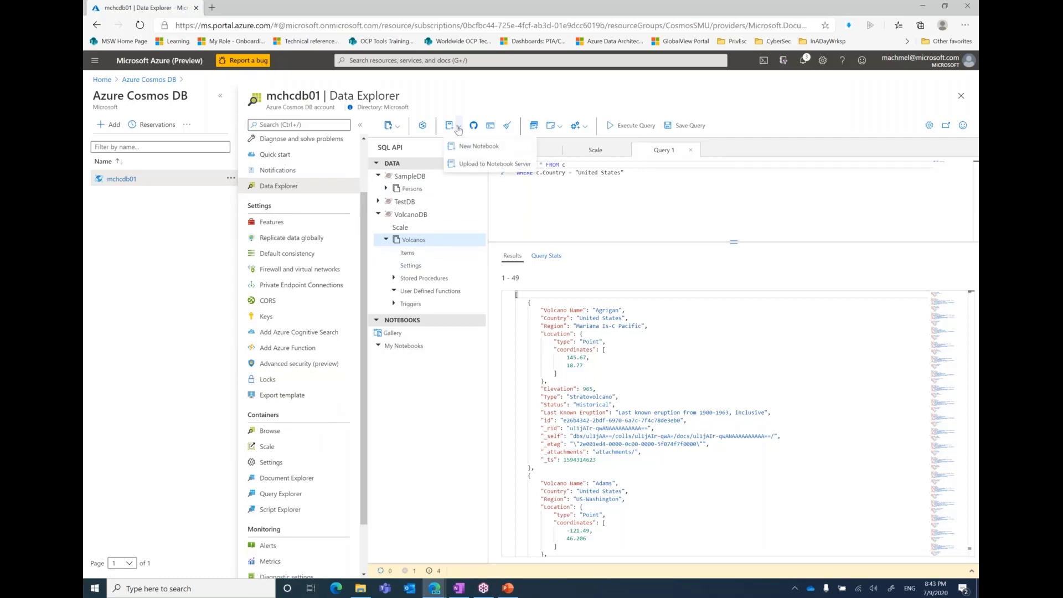
pyautogui.click(479, 146)
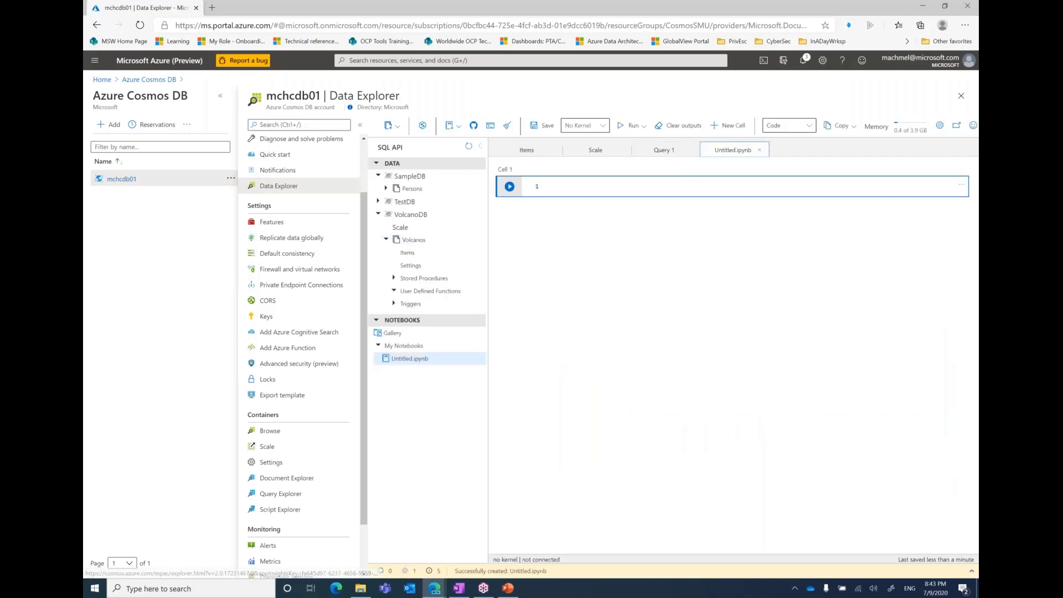
pyautogui.hotkey('shift', 'Return')
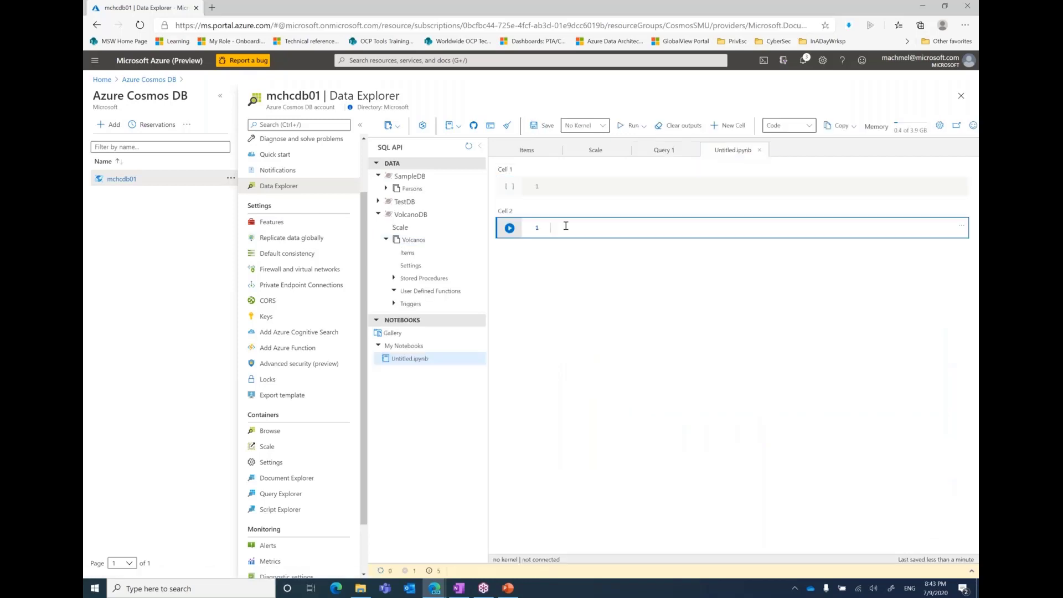
# - Look through the notebook's cell types and available kernels, and set its kernel to Python 3
pyautogui.click(804, 128)
pyautogui.click(754, 346)
pyautogui.click(603, 127)
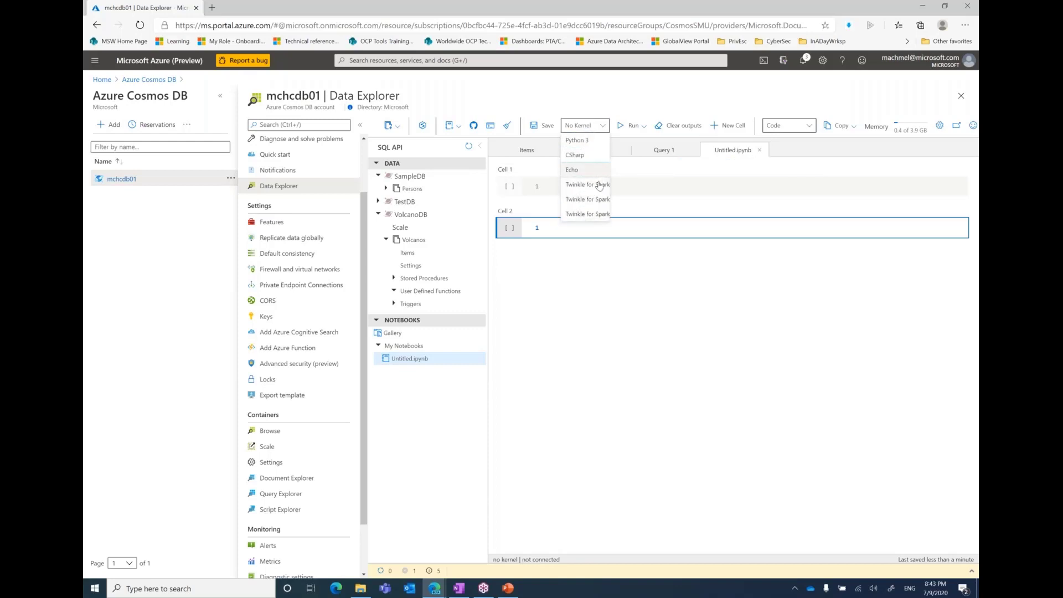
pyautogui.click(776, 280)
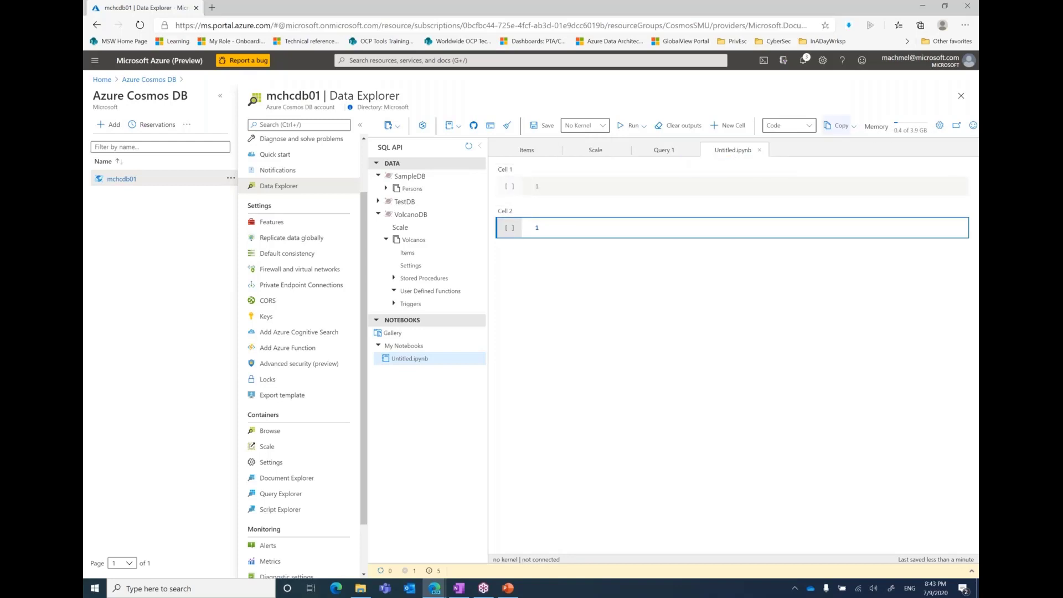
pyautogui.click(599, 129)
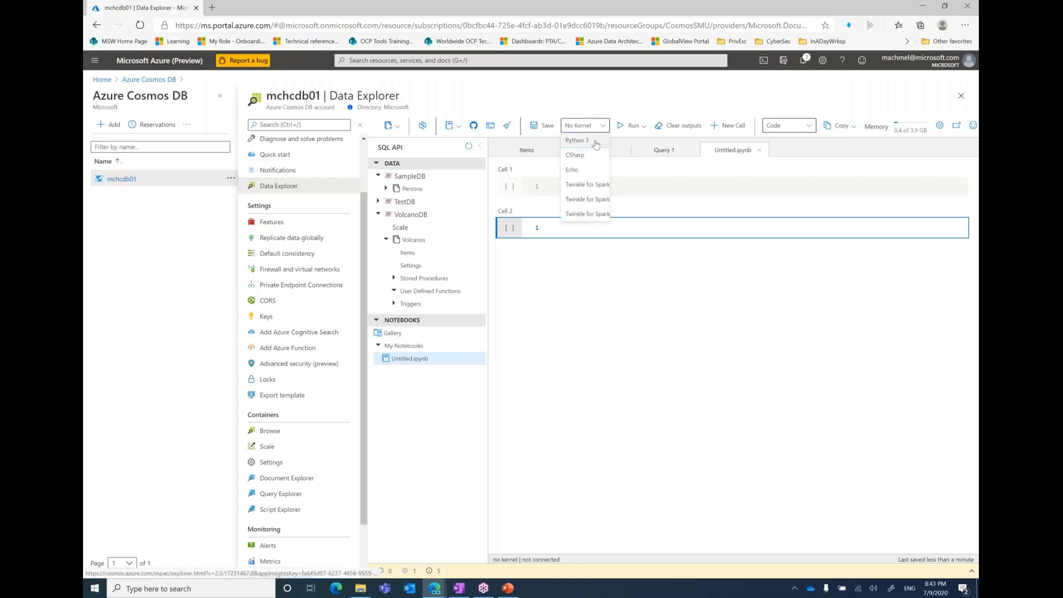
pyautogui.click(596, 141)
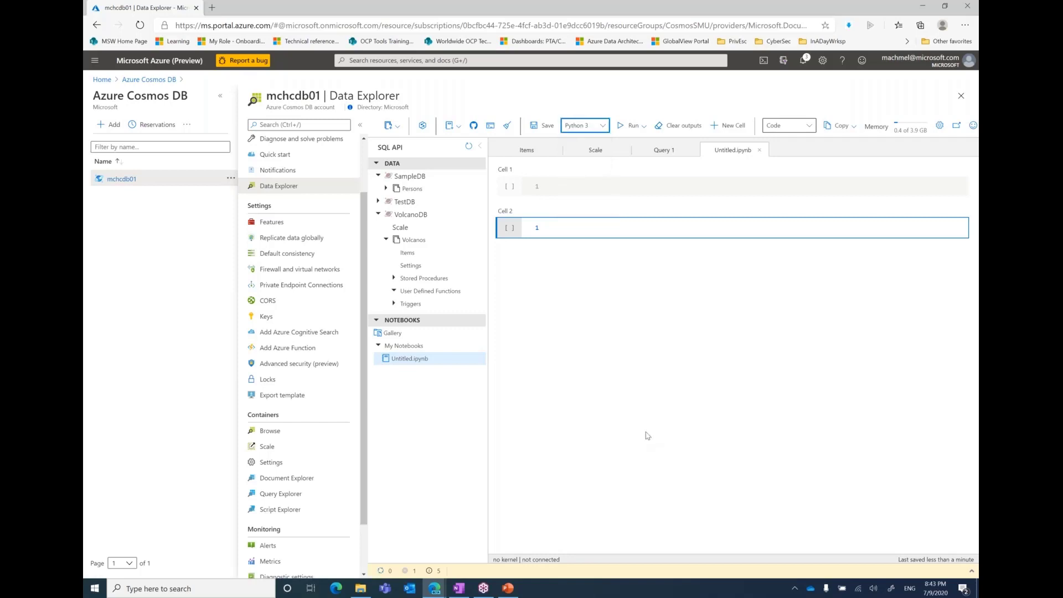
# - Enter import pandas in the notebook's second cell and run that cell
pyautogui.click(563, 228)
pyautogui.write('import pandas')
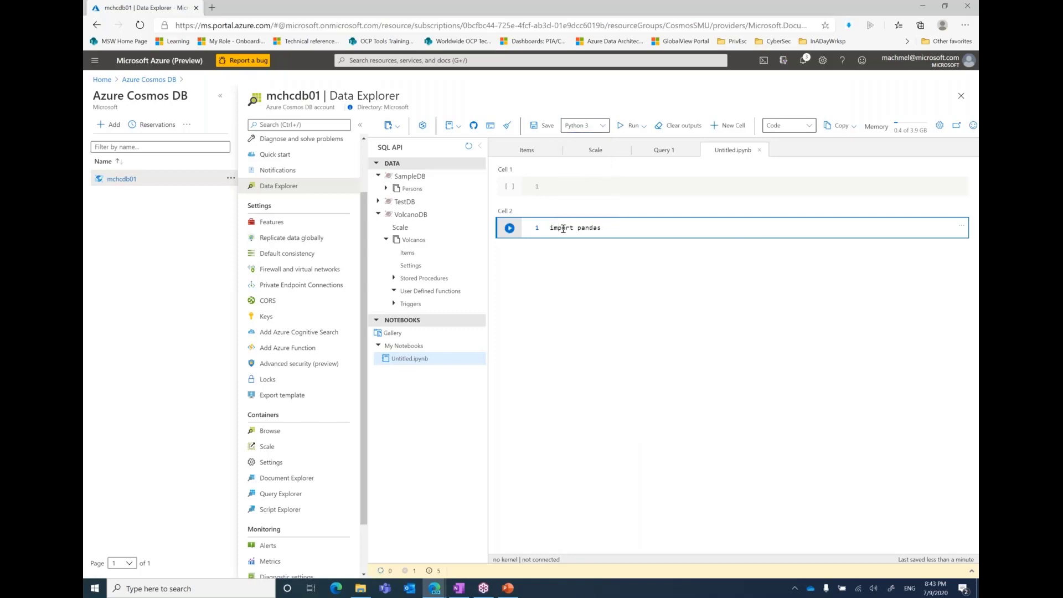
pyautogui.moveTo(617, 159)
pyautogui.hotkey('shift', 'Return')
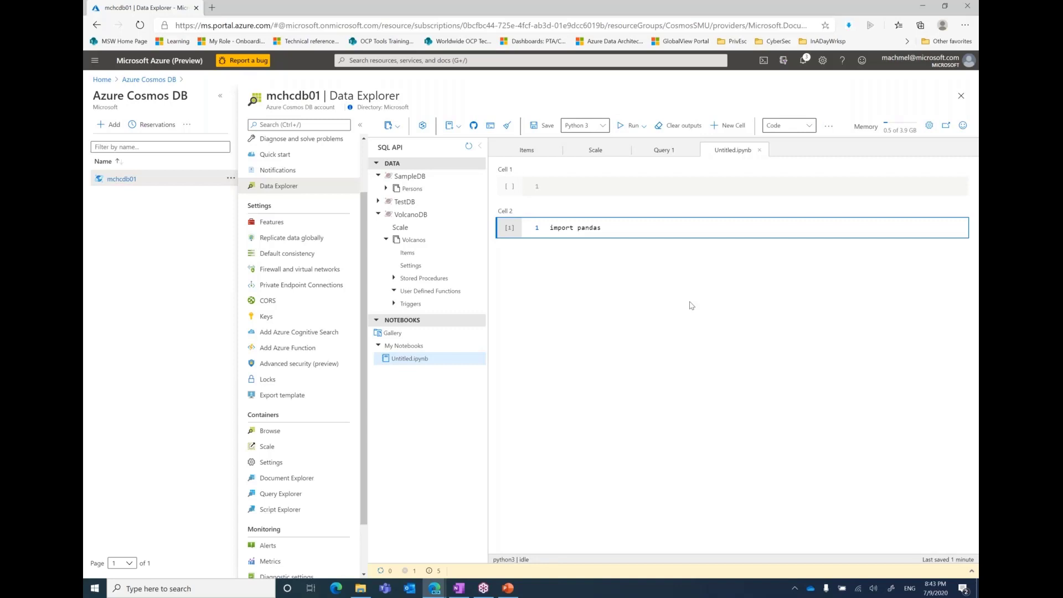
pyautogui.click(617, 228)
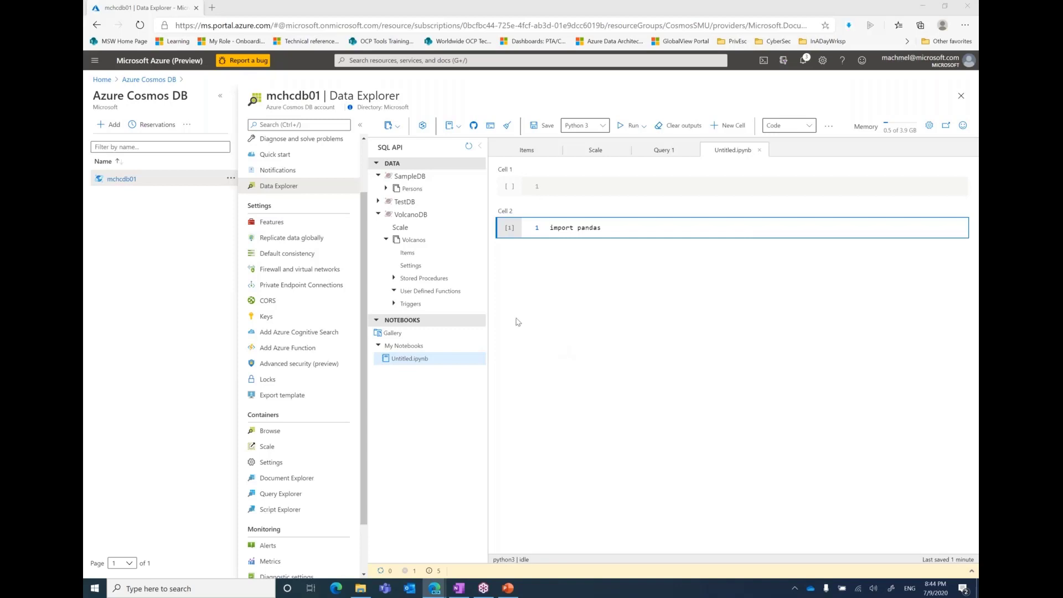
# - Add West Europe as a read region in mchcdb01's global replication settings, save it, and check the notifications
pyautogui.click(277, 239)
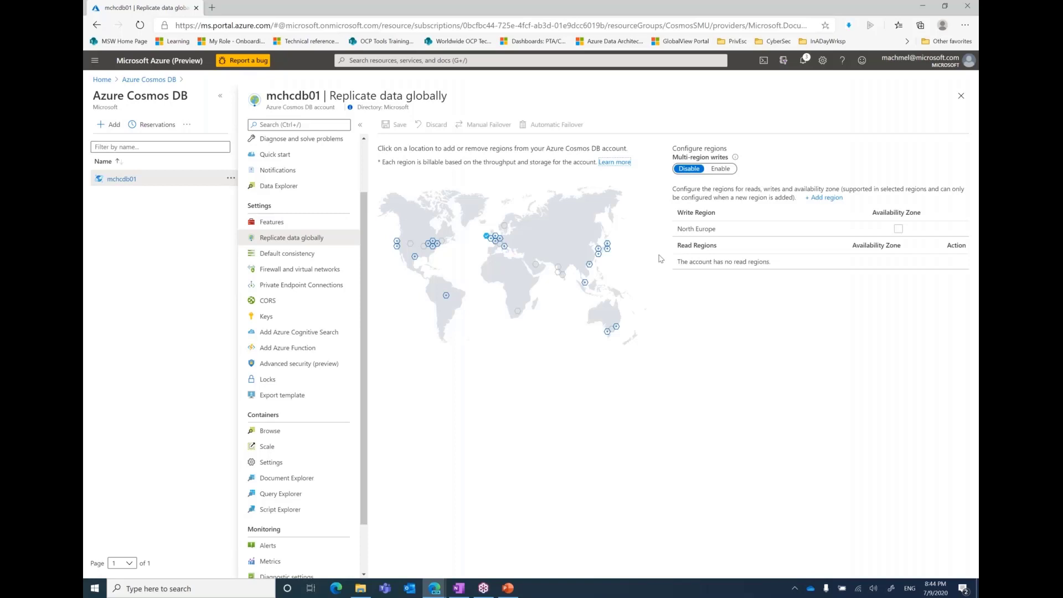
pyautogui.click(833, 198)
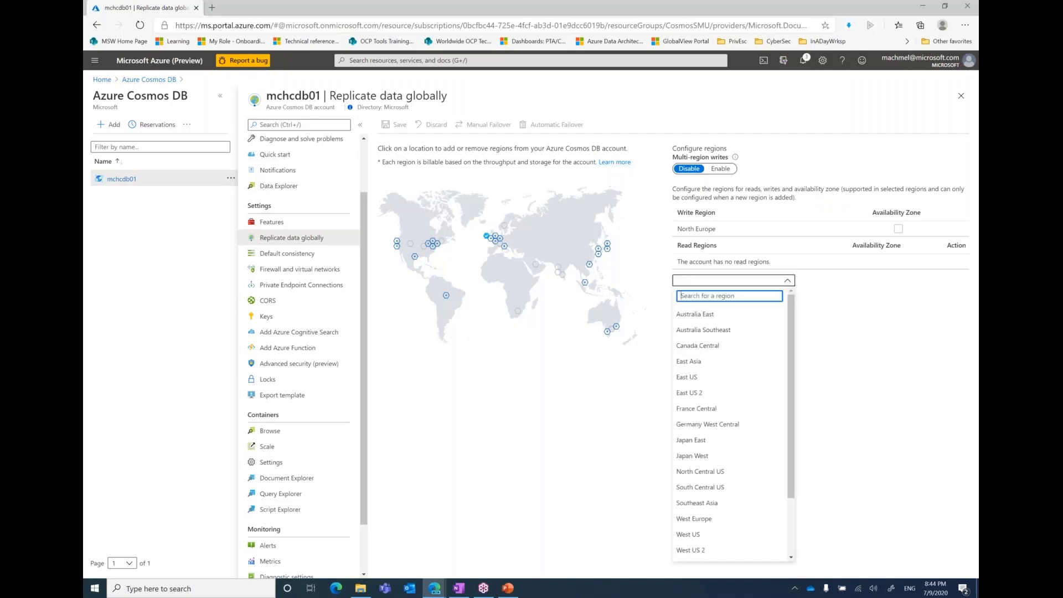
pyautogui.click(499, 239)
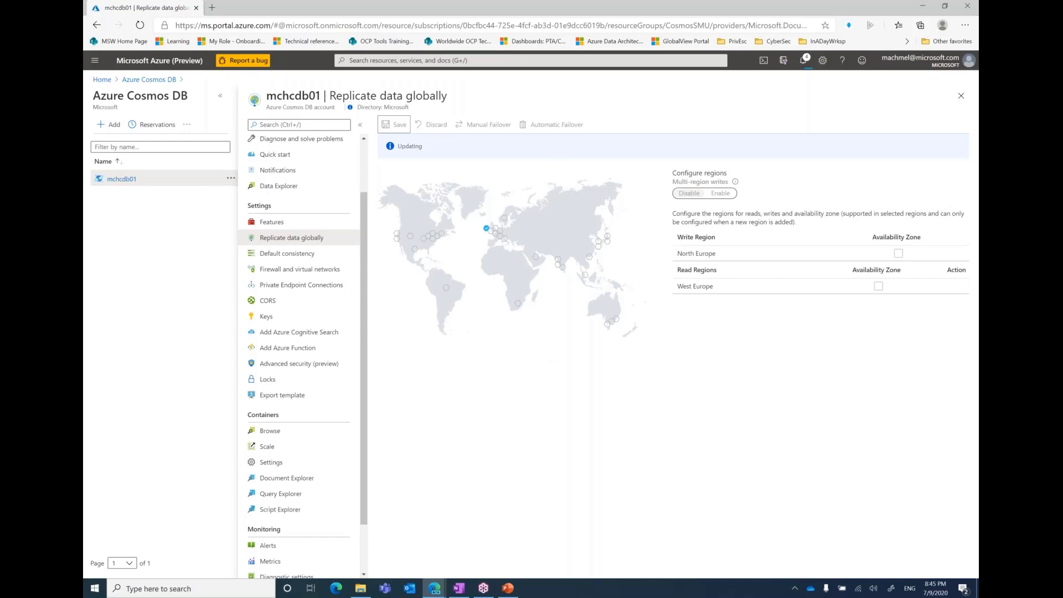
pyautogui.click(805, 61)
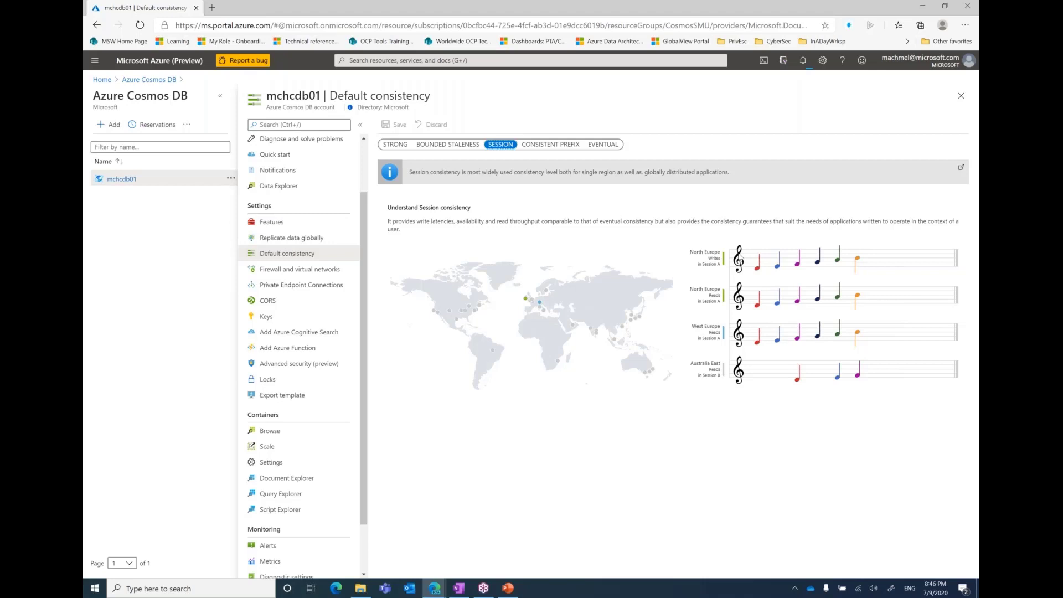
# - Examine mchcdb01's firewall and virtual network settings, its private endpoint connections, and its keys
pyautogui.click(299, 269)
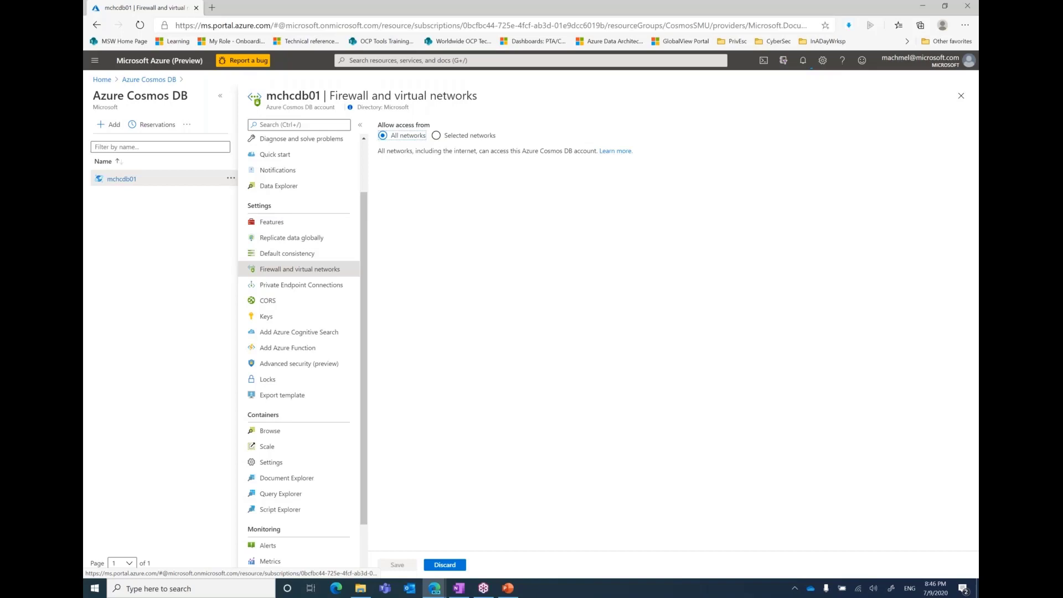
pyautogui.click(301, 285)
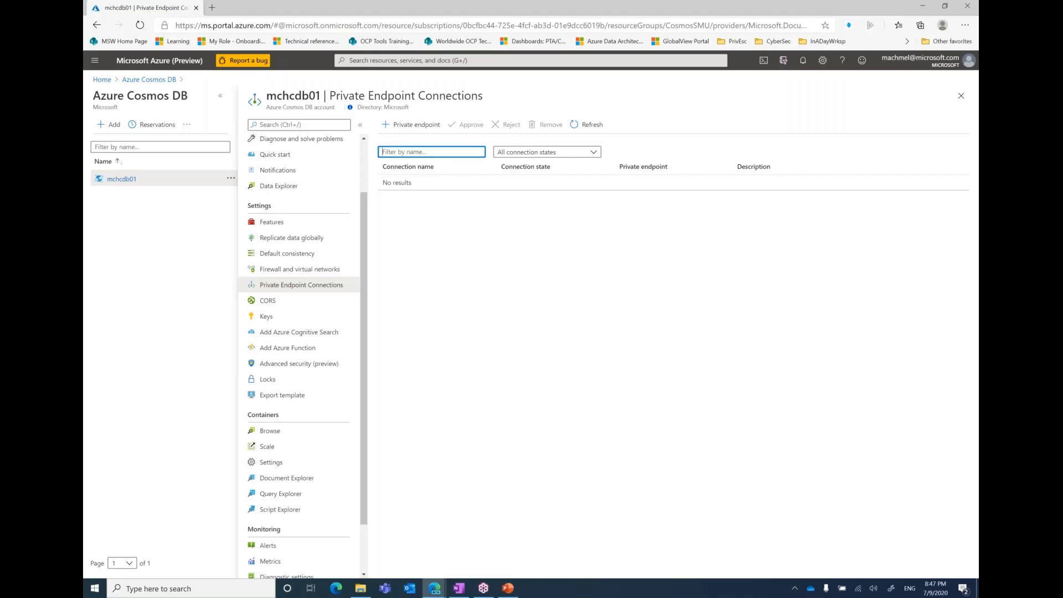
pyautogui.click(266, 316)
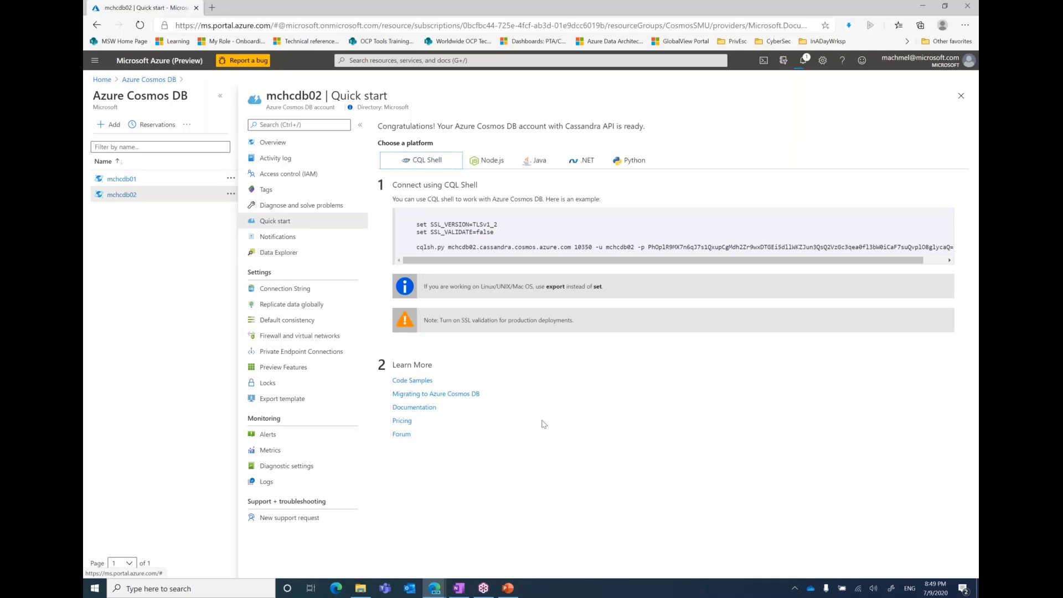
# - Examine the mchcdb01 account's overview and look through its list of settings
pyautogui.click(121, 179)
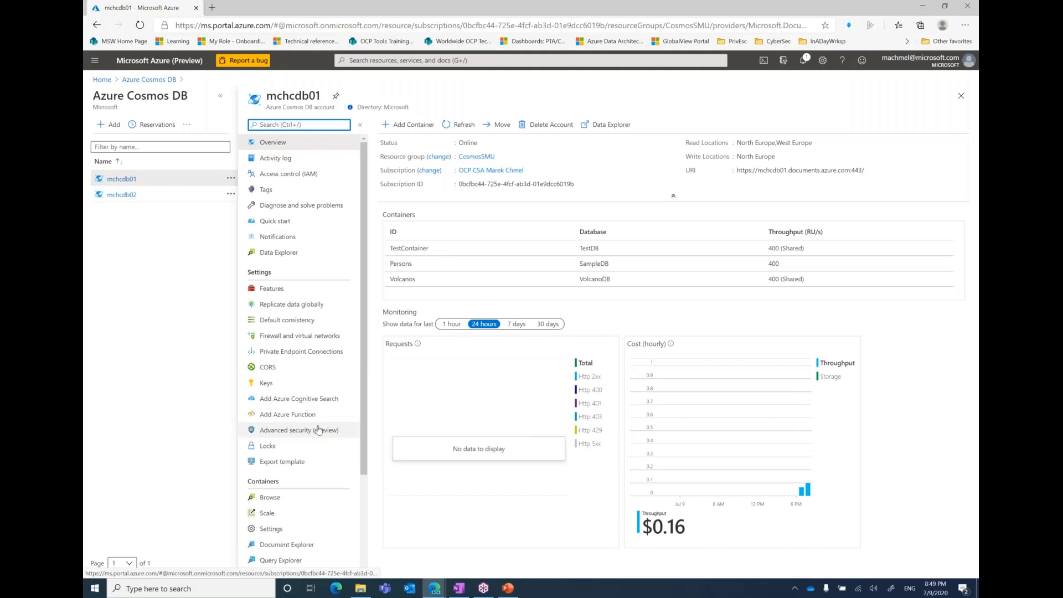
pyautogui.scroll(-3, 318, 430)
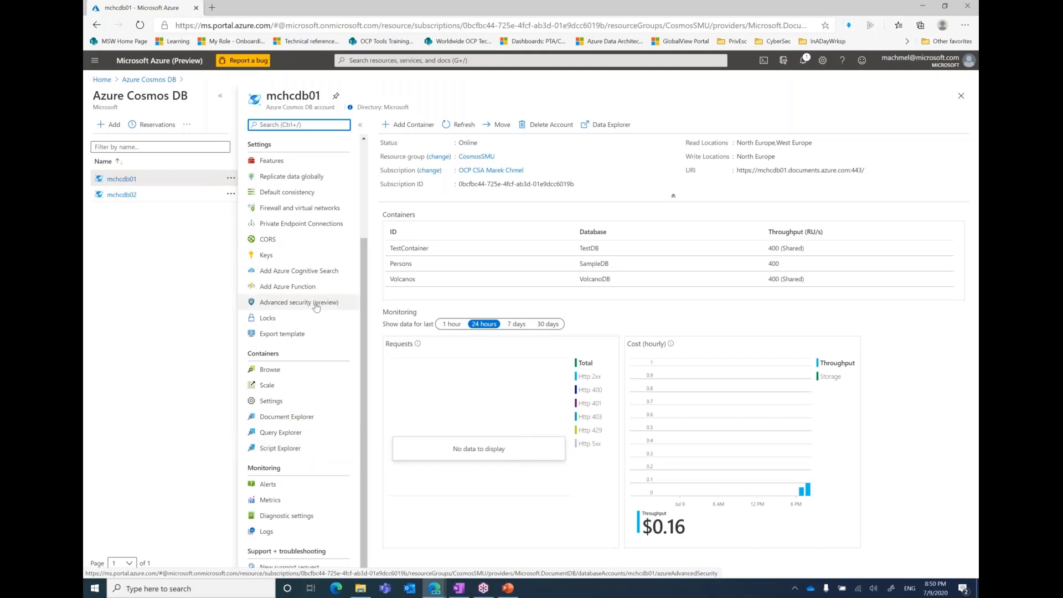
pyautogui.scroll(3, 317, 307)
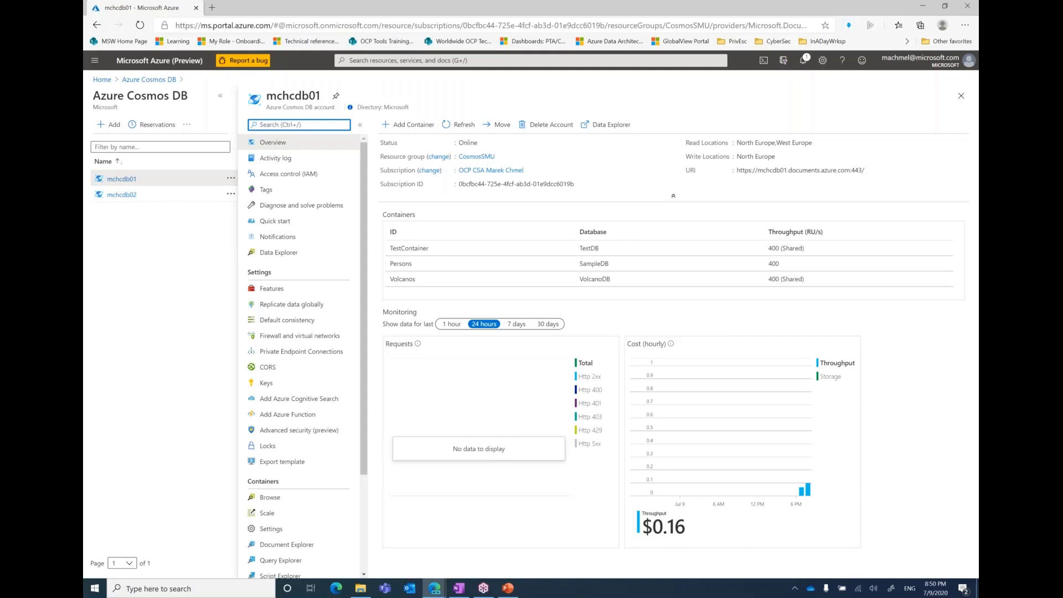
# - View the form for adding a table in the Cassandra account mchcdb02, and return to the overview without creating one
pyautogui.click(122, 194)
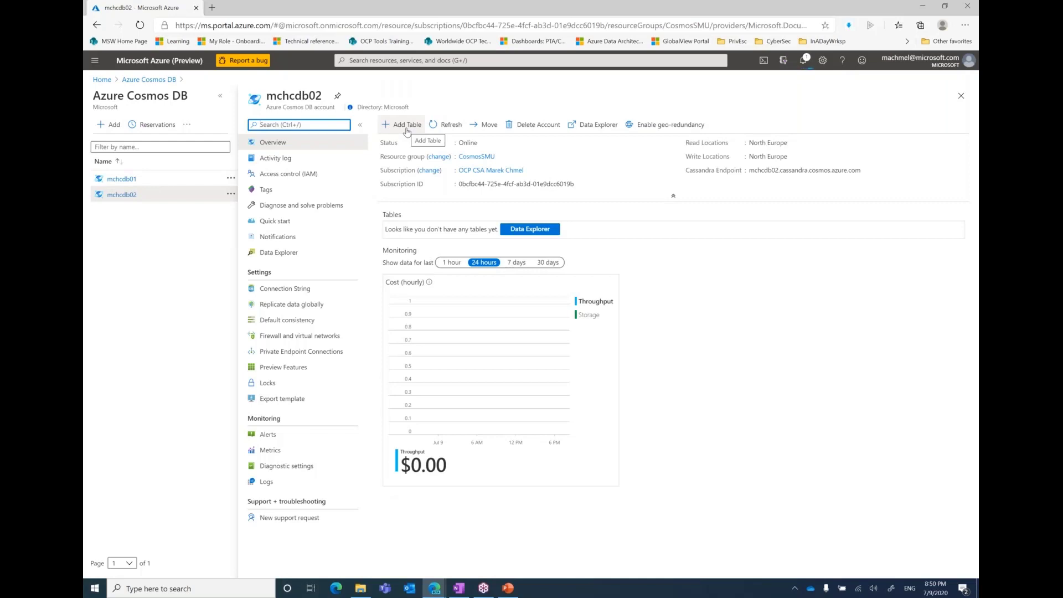
pyautogui.click(407, 131)
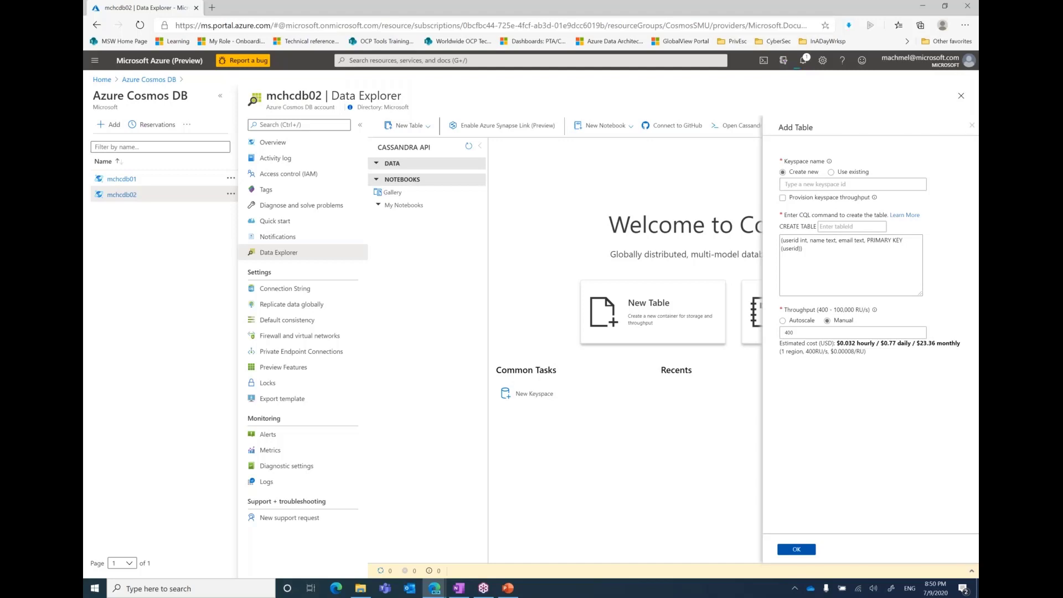
pyautogui.hotkey('alt', 'Left')
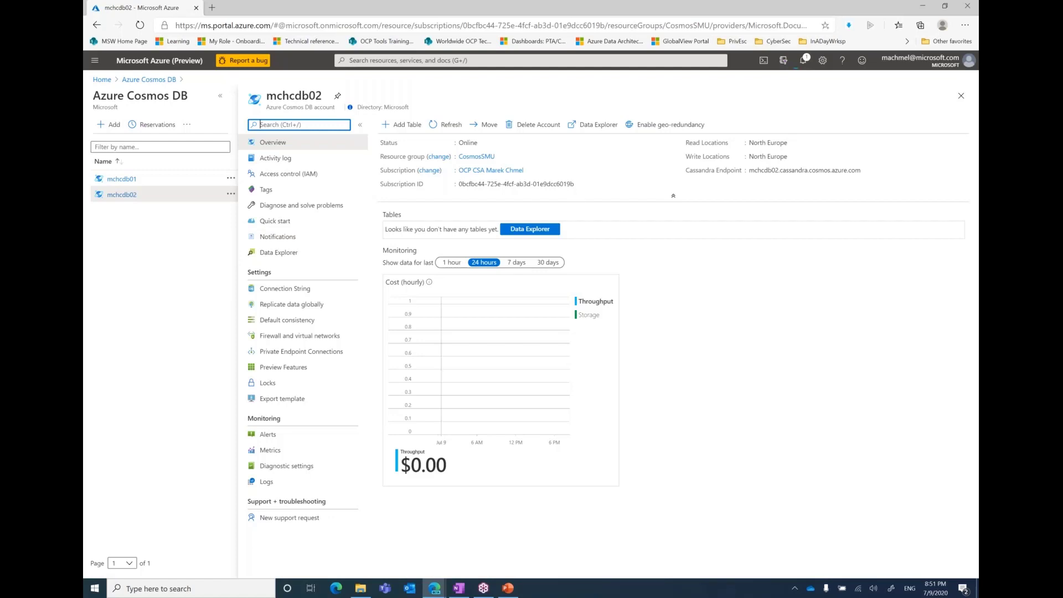
# - Examine mchcdb02's preview features, its connection string details, and its quick start instructions for CQL Shell and Python
pyautogui.click(283, 367)
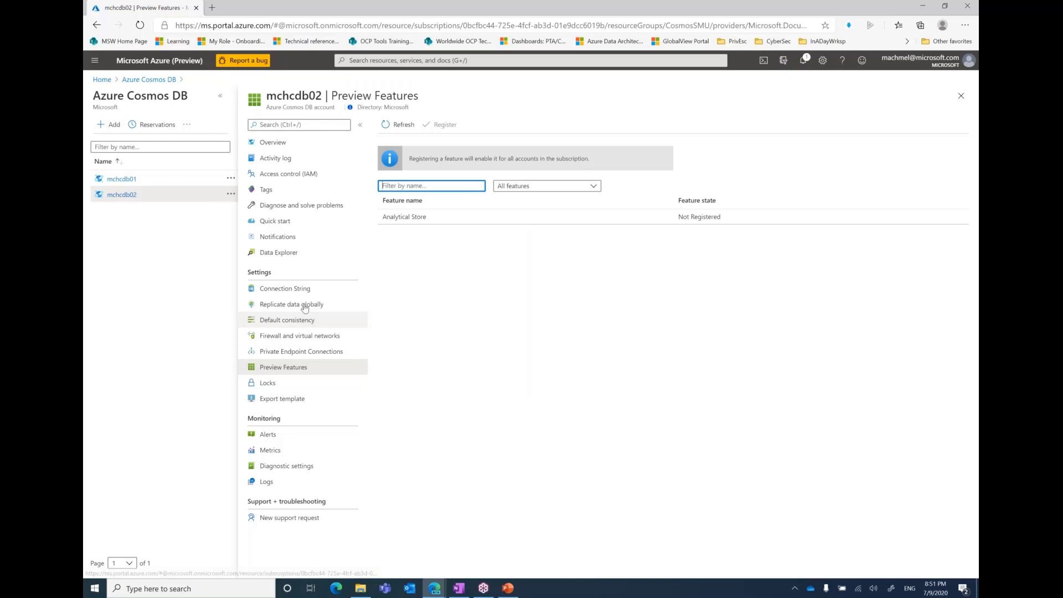
pyautogui.click(285, 288)
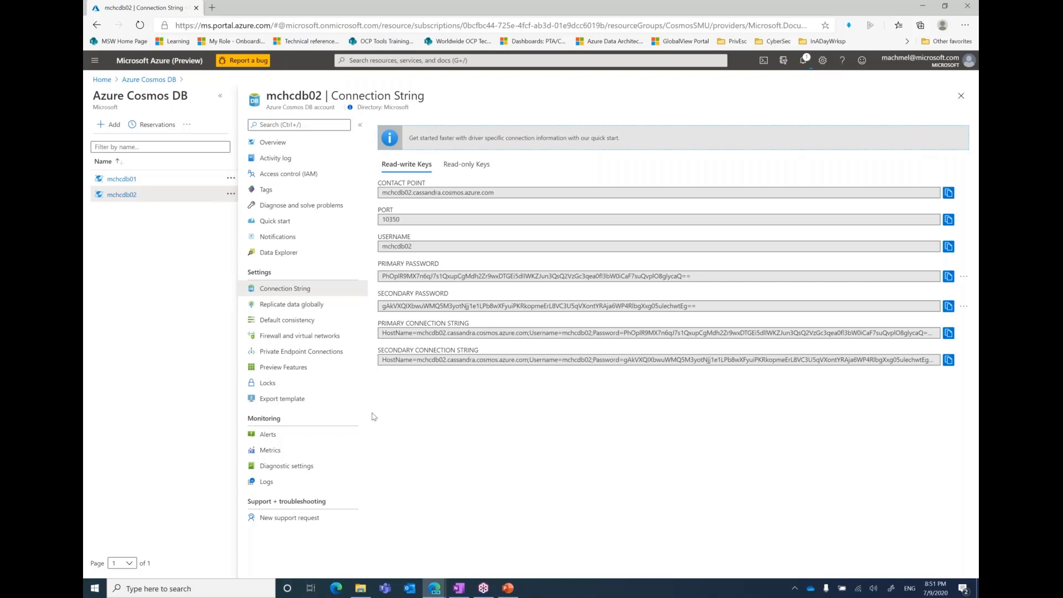
pyautogui.click(303, 222)
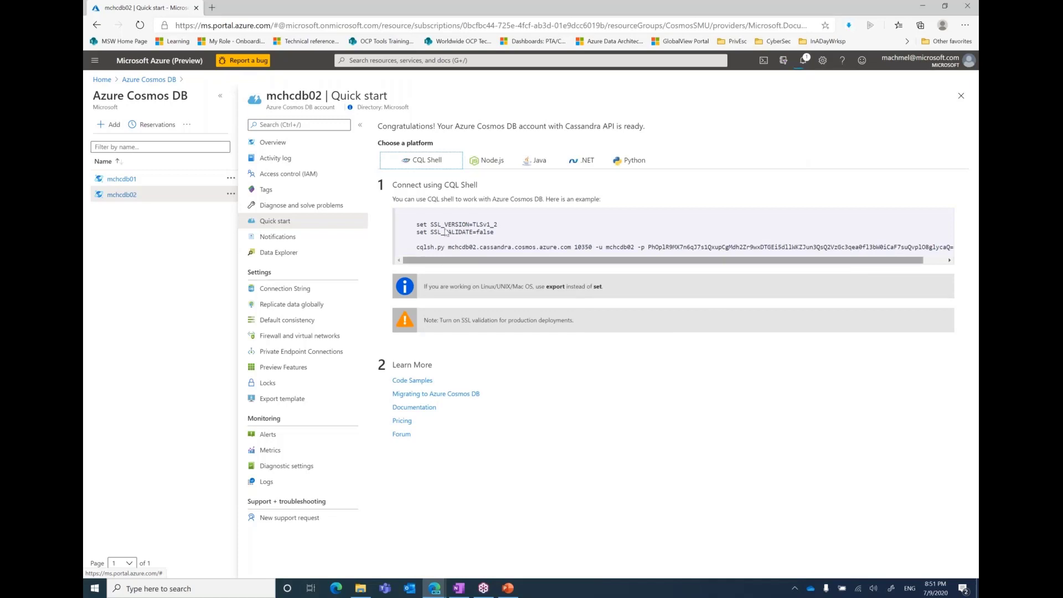
pyautogui.click(635, 161)
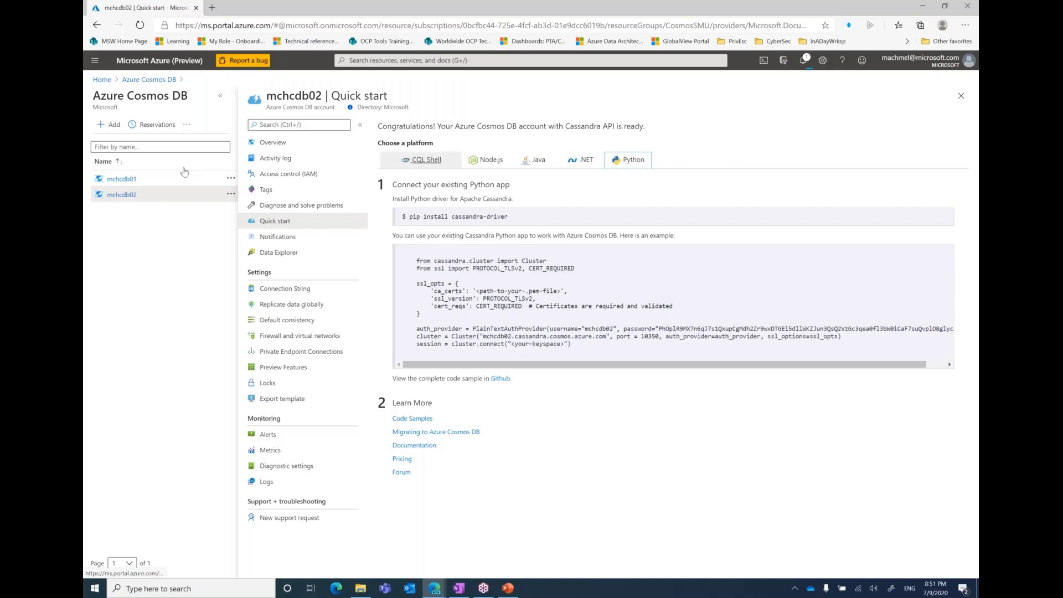
# - Begin a new Azure Cosmos DB account with the Azure Cosmos DB for MongoDB API in the (Europe) North Europe location
pyautogui.press('Escape')
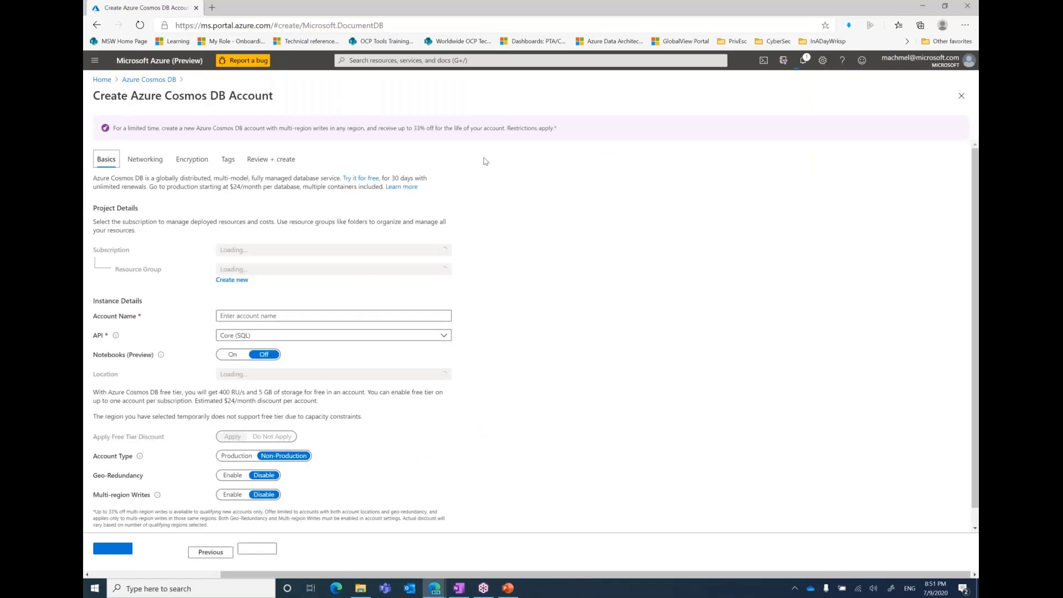
pyautogui.click(292, 339)
pyautogui.click(292, 339)
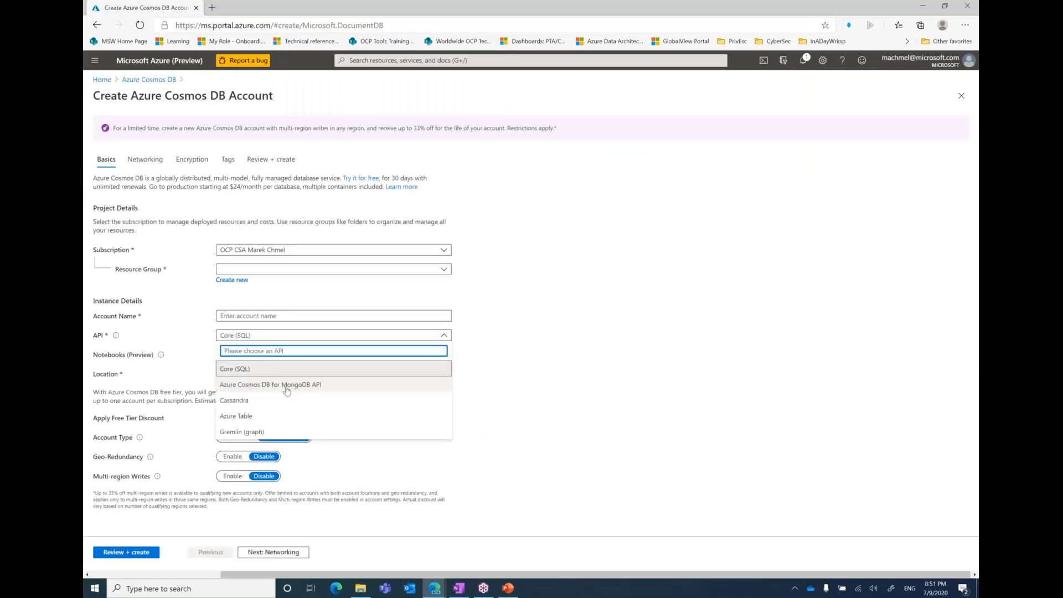
pyautogui.click(287, 385)
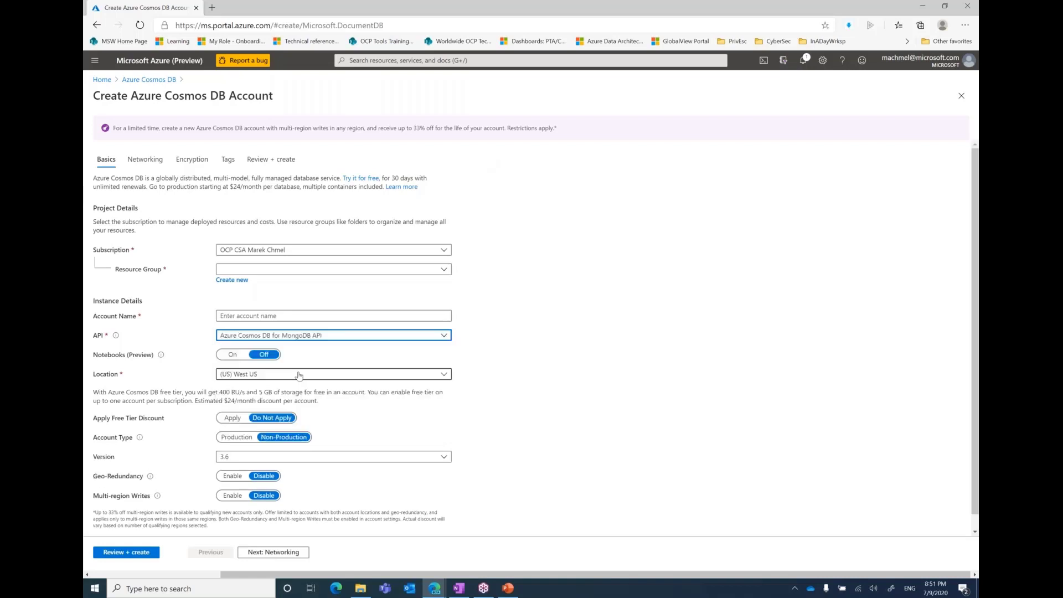
pyautogui.click(298, 375)
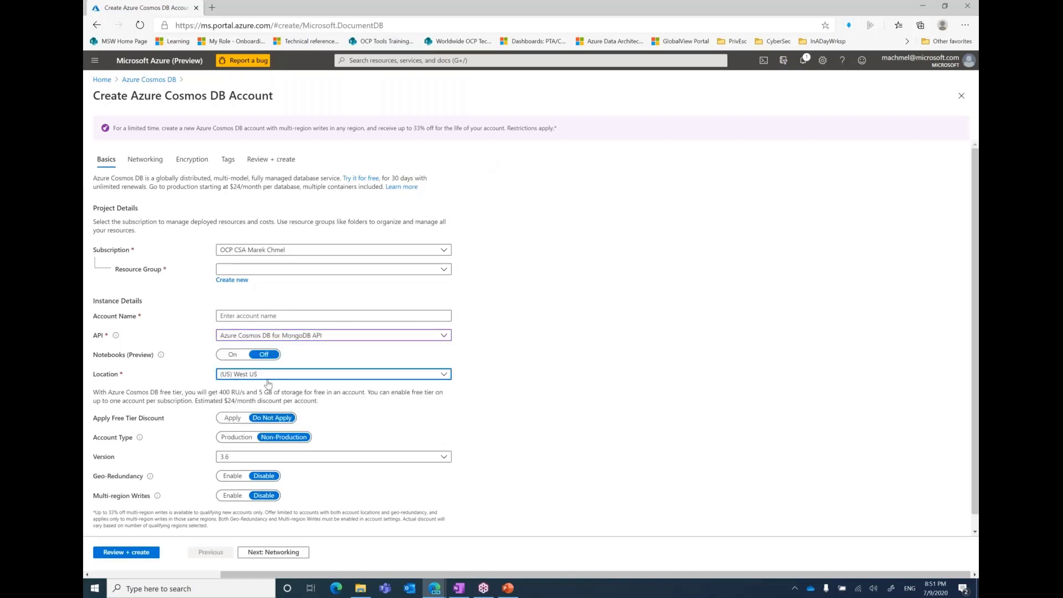
pyautogui.click(268, 382)
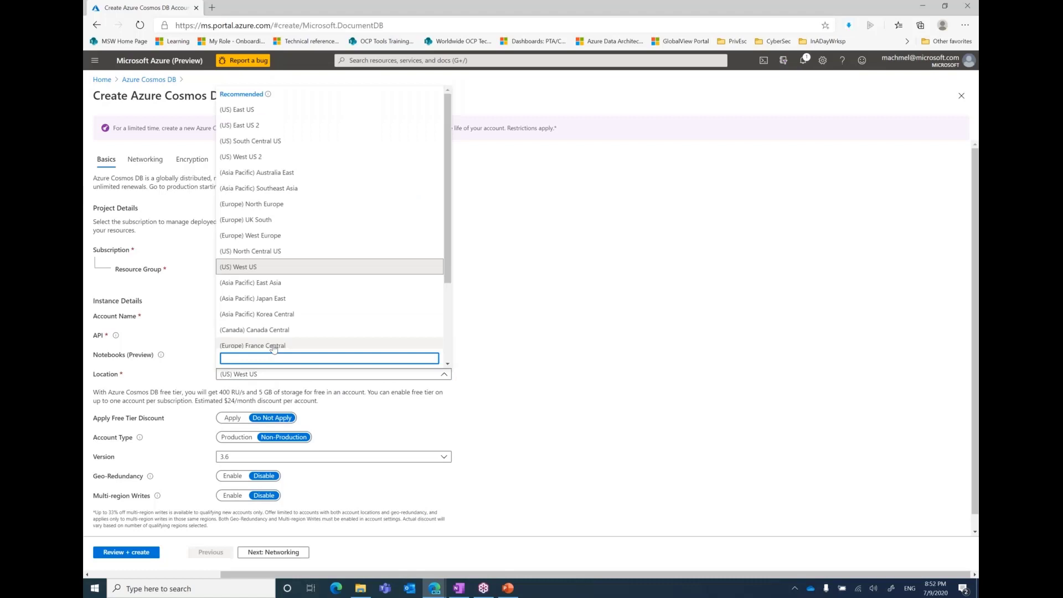
pyautogui.click(252, 204)
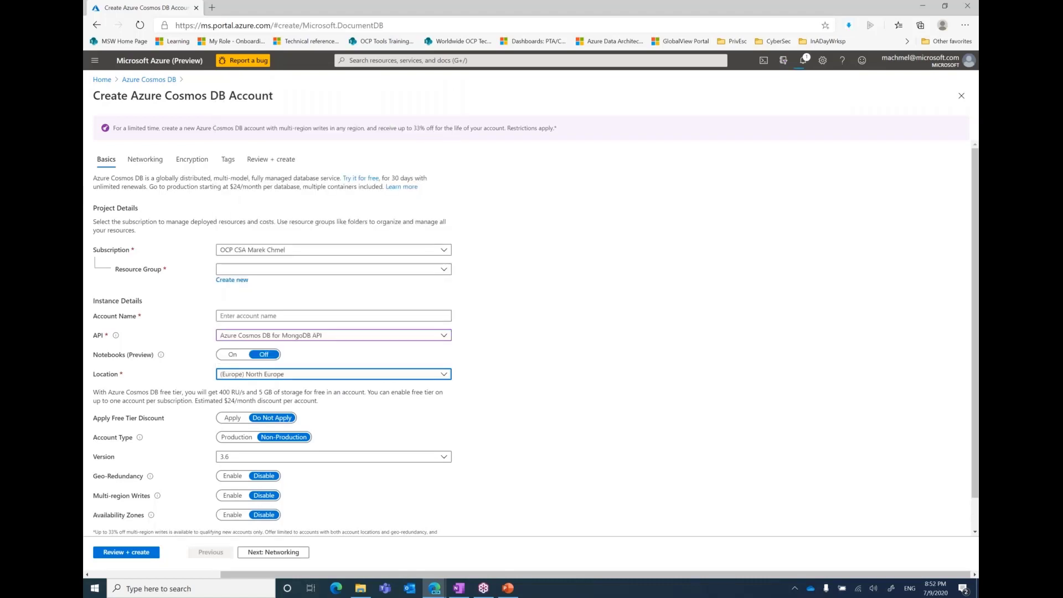
# - Assign the new account to the CosmosSMU resource group and name it mchcdb03
pyautogui.click(249, 269)
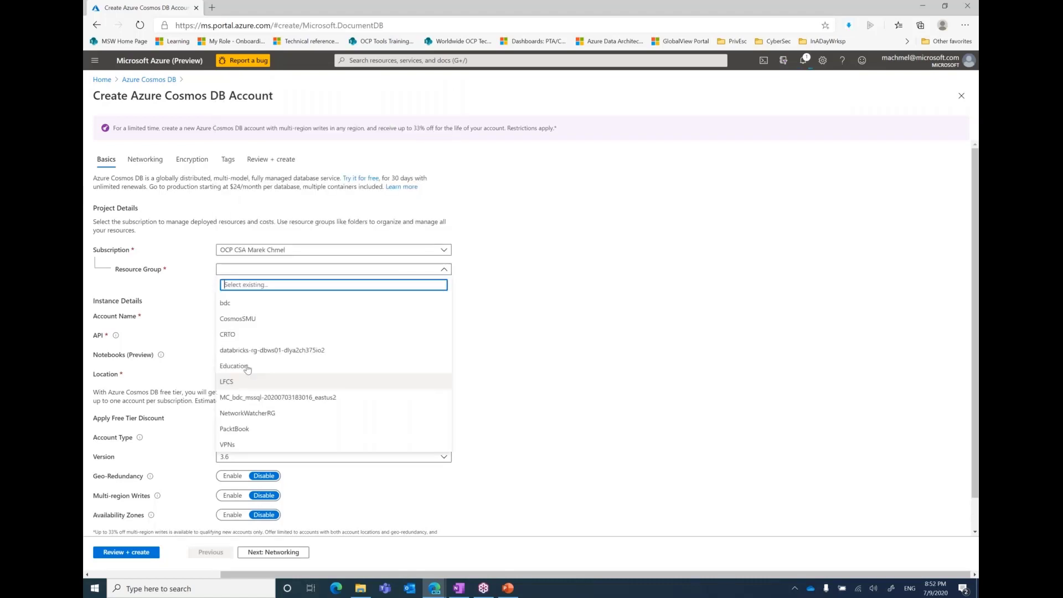
pyautogui.click(257, 322)
pyautogui.click(257, 317)
pyautogui.write('mo')
pyautogui.write('hcdb03')
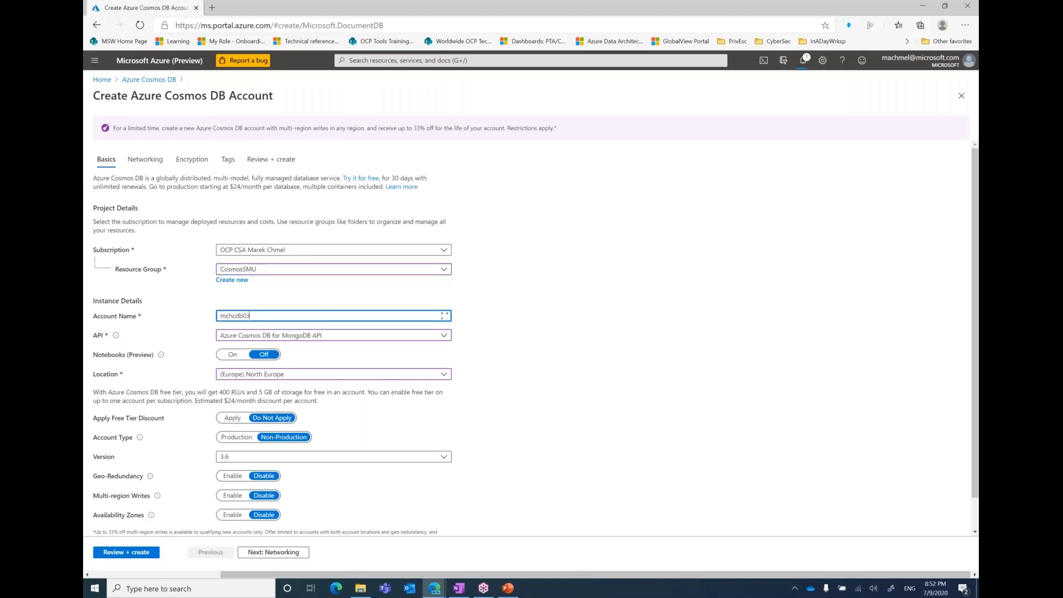
# - Review and create the mchcdb03 account with its current settings, and return from the deployment page to the Azure Cosmos DB account list
pyautogui.click(601, 399)
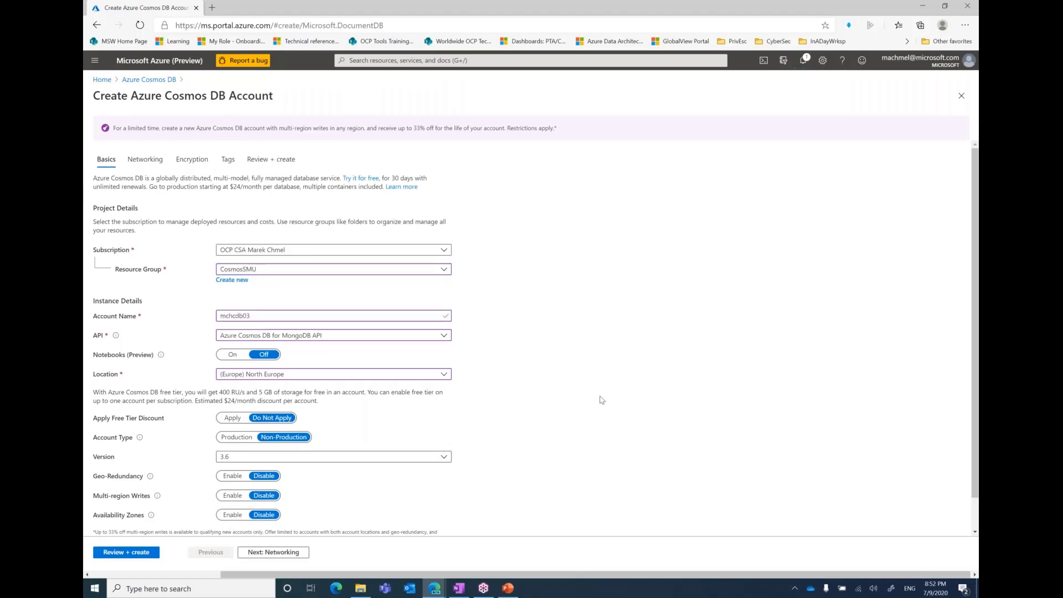
pyautogui.scroll(-1, 602, 399)
pyautogui.click(127, 552)
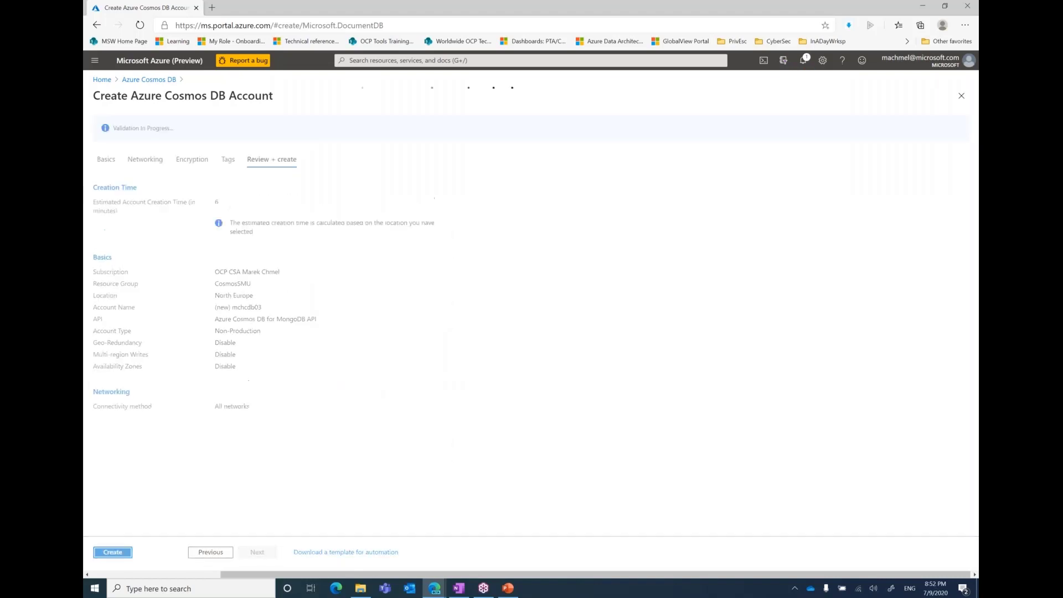
pyautogui.click(112, 552)
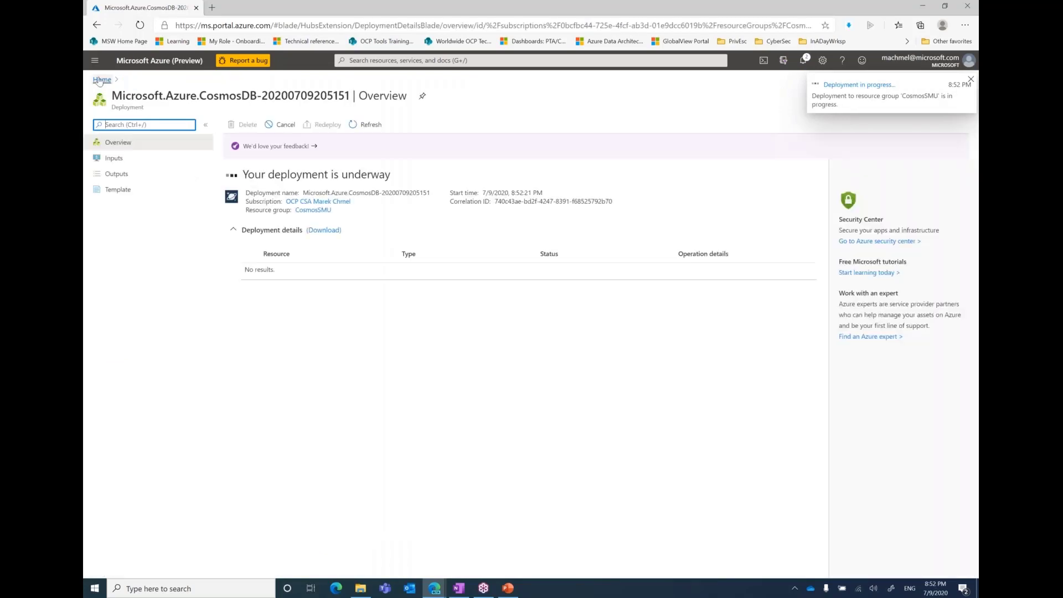
pyautogui.click(101, 80)
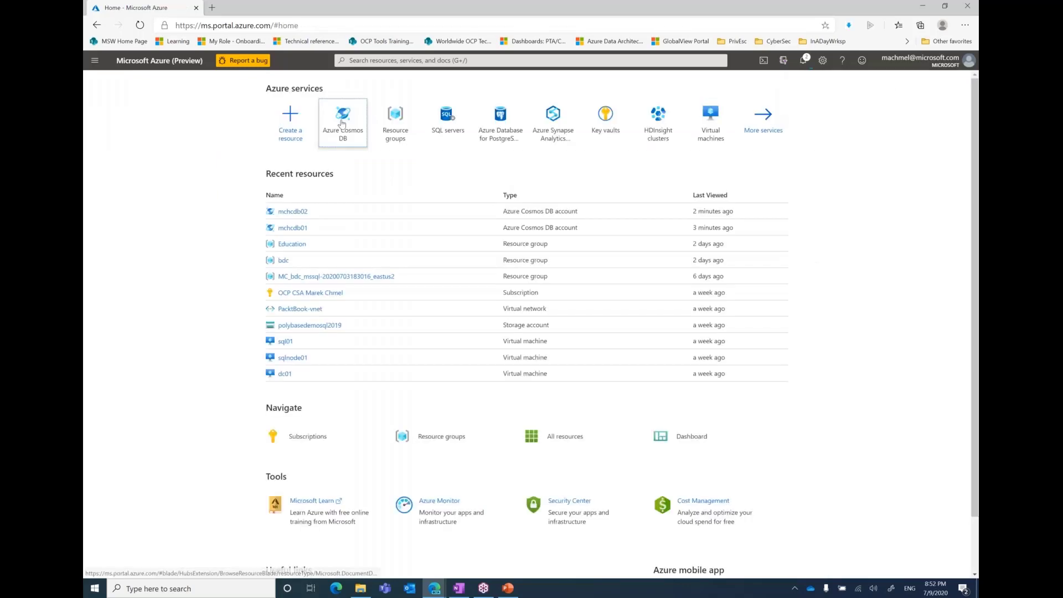
pyautogui.click(342, 123)
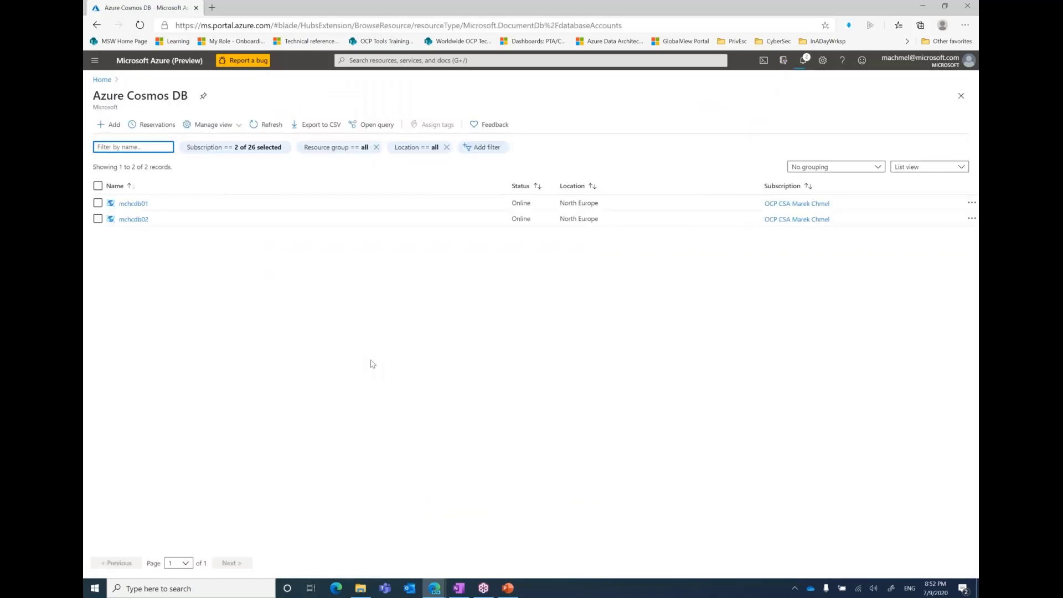
# - Switch to the PowerPoint slide show and advance to the closing Skill Me Up slide, and return to the Azure Cosmos DB list in the browser
pyautogui.click(483, 589)
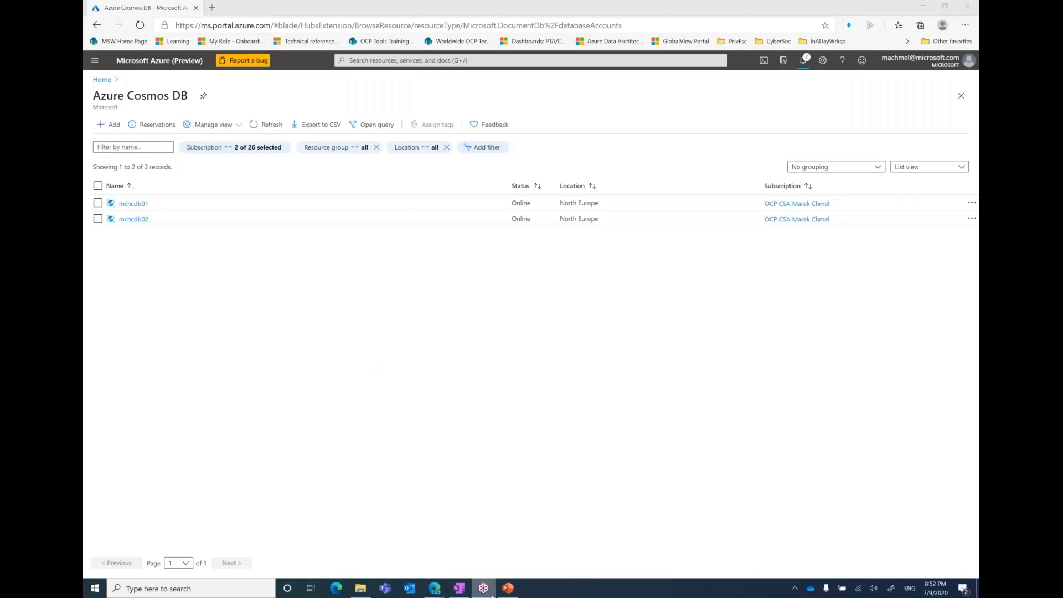
pyautogui.click(507, 588)
pyautogui.click(715, 430)
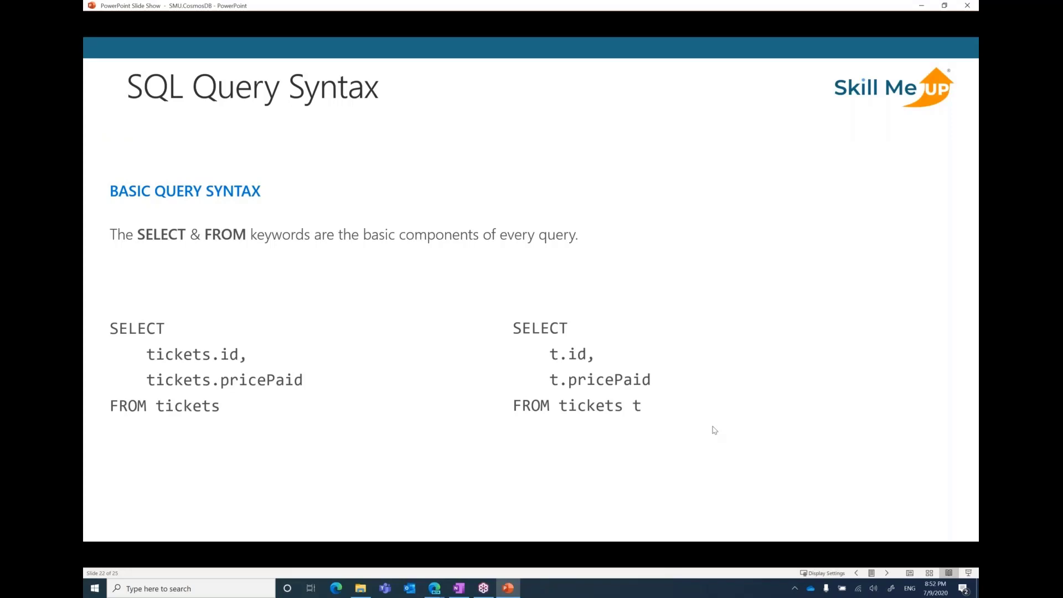
pyautogui.click(736, 343)
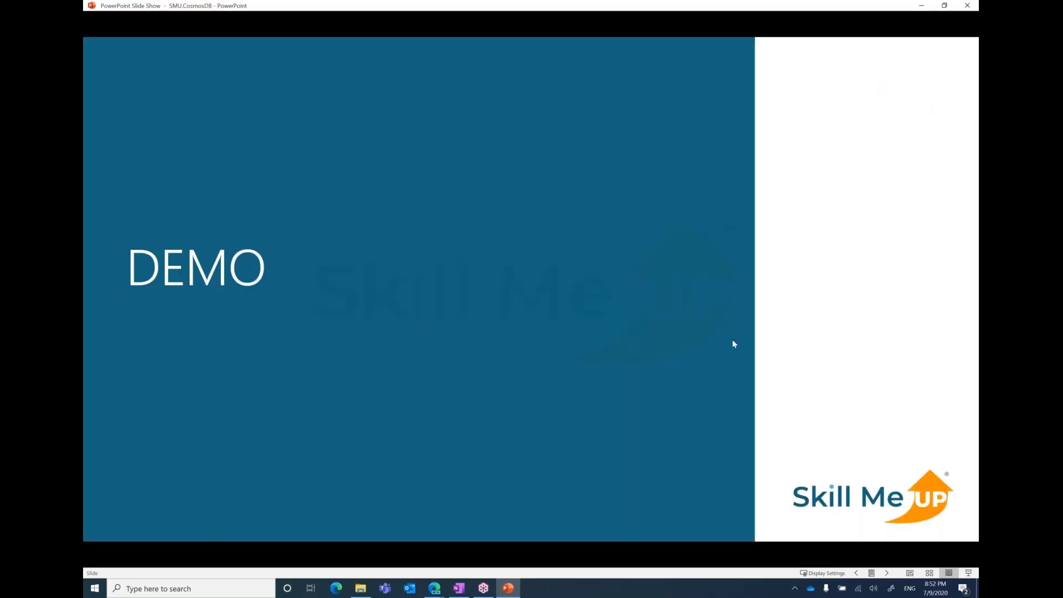
pyautogui.click(732, 339)
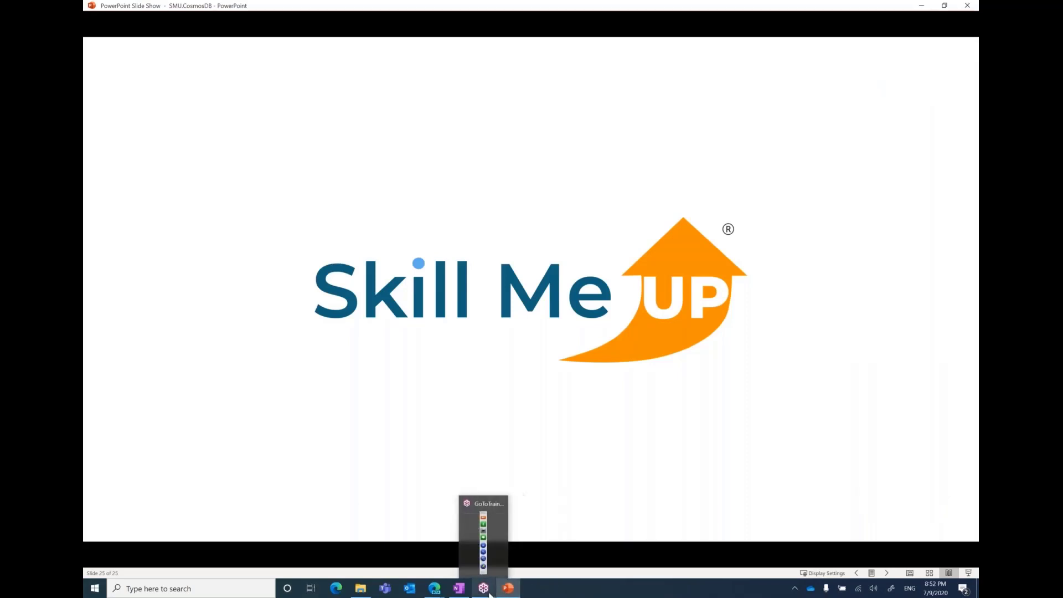
pyautogui.moveTo(435, 589)
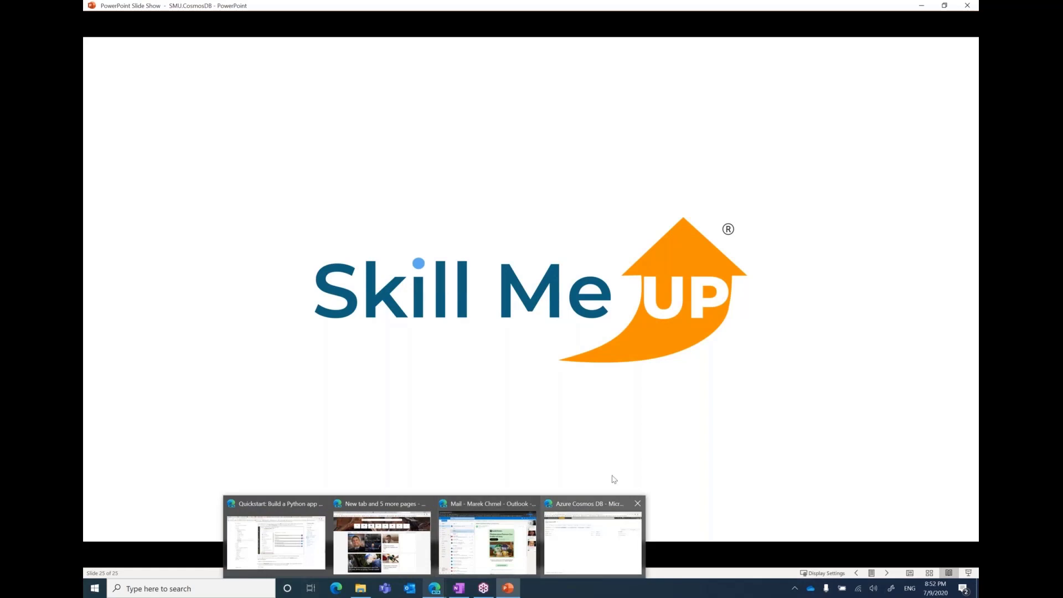
pyautogui.click(603, 532)
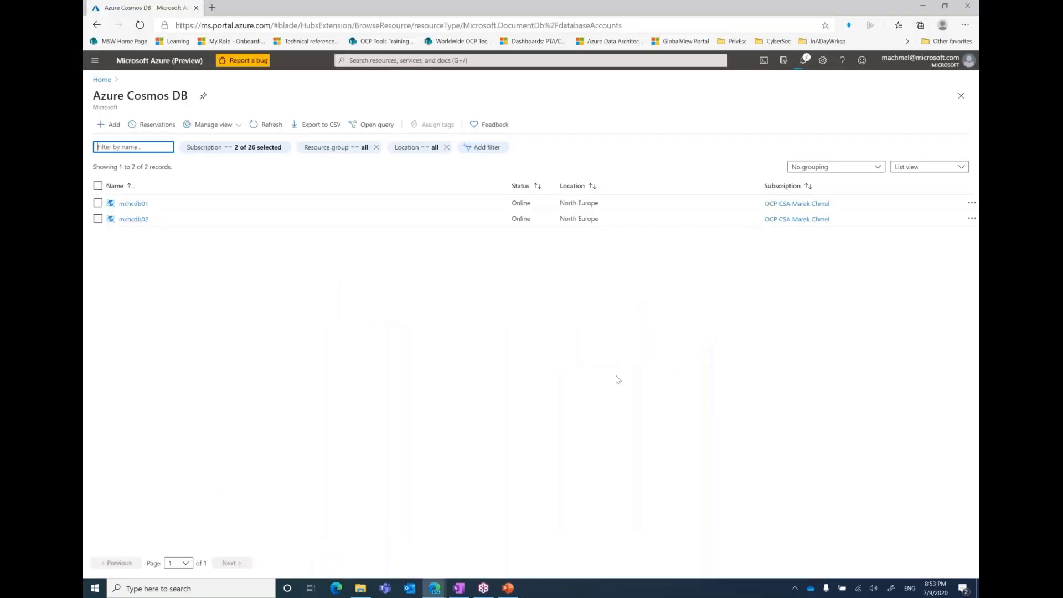